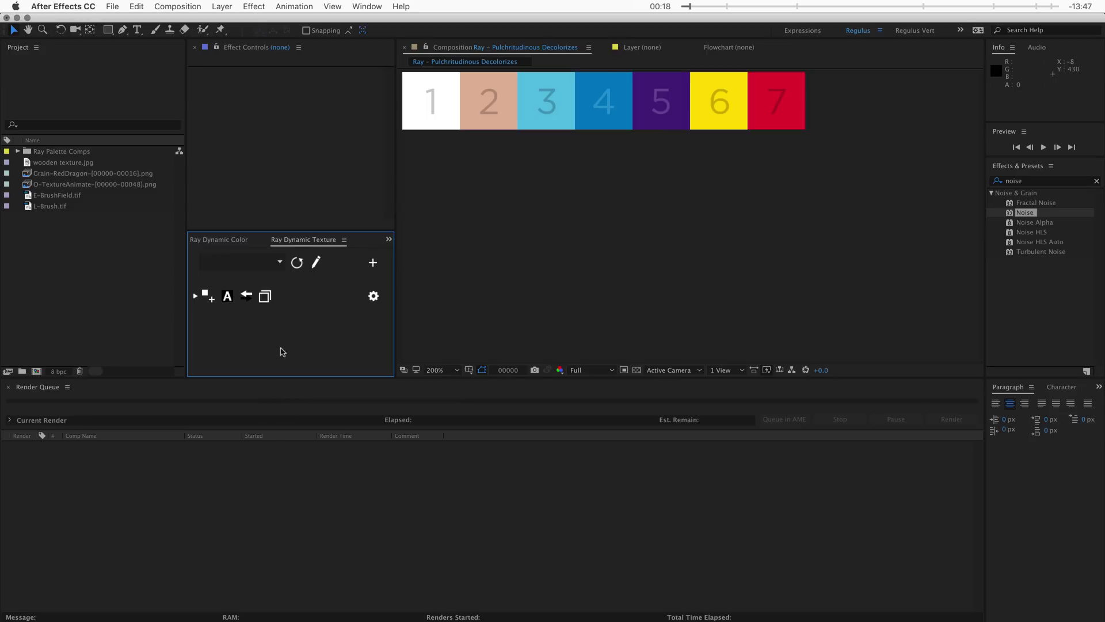
# Create a texture palette named Texture Palette from wooden texture.jpg, E-BrushField.tif and L-Brush.tif
pyautogui.click(213, 242)
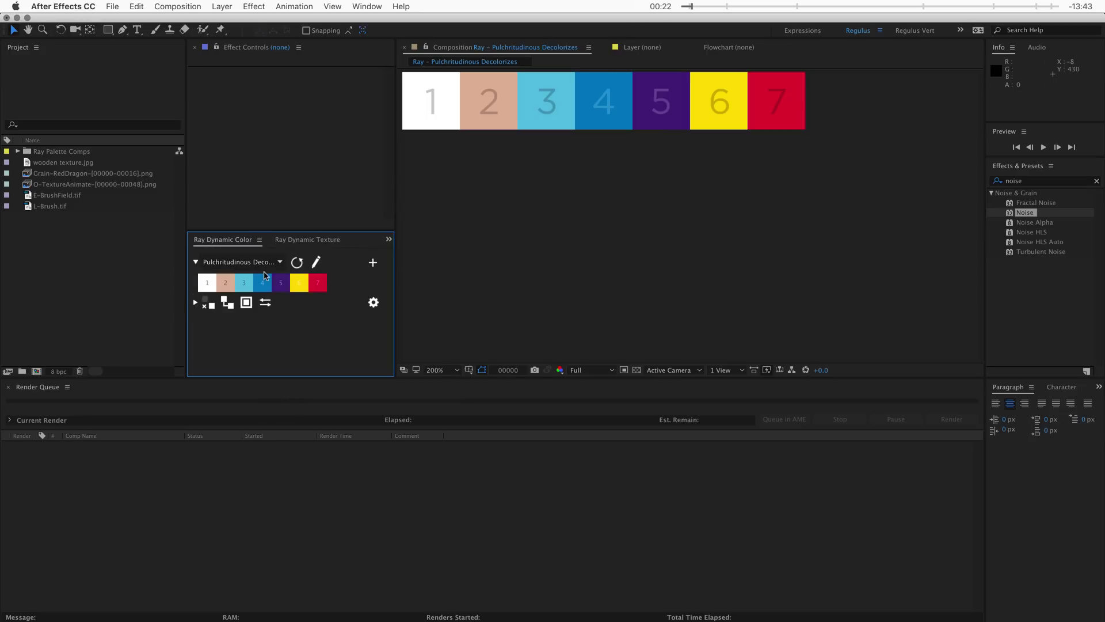
pyautogui.click(315, 241)
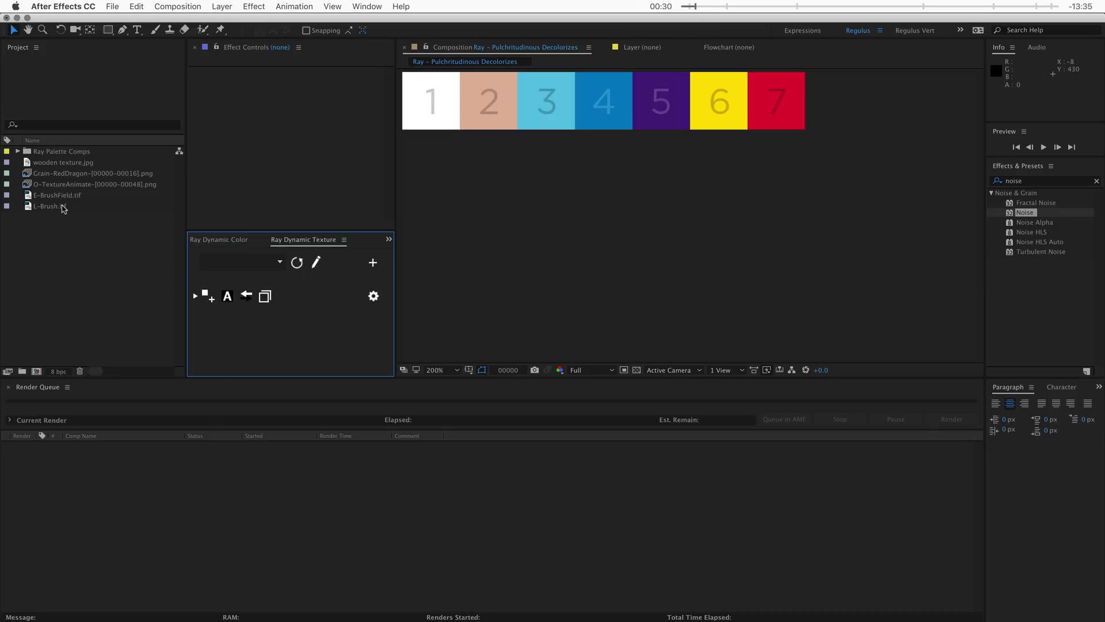
pyautogui.click(63, 207)
pyautogui.keyDown('super'); pyautogui.click(65, 195); pyautogui.keyUp('super')
pyautogui.keyDown('super'); pyautogui.click(69, 164); pyautogui.keyUp('super')
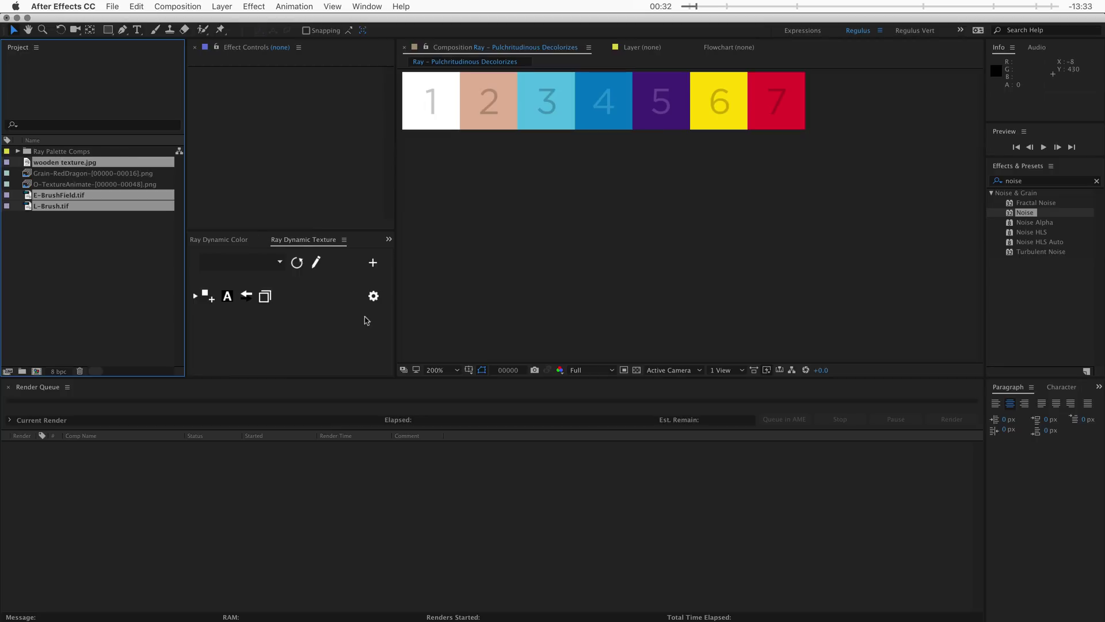
pyautogui.click(373, 263)
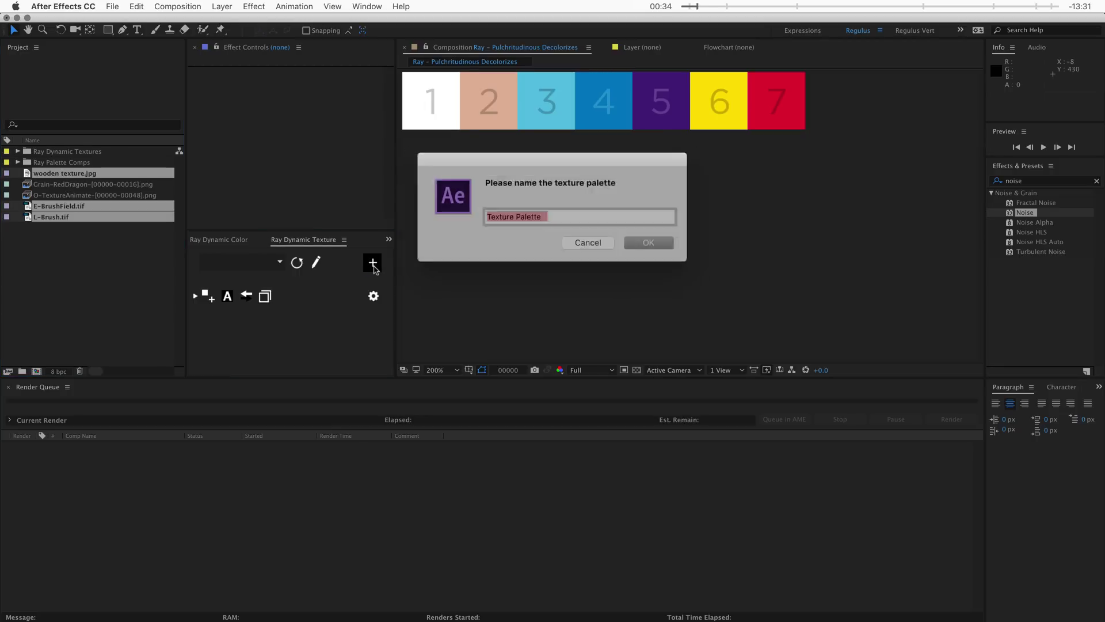
pyautogui.click(628, 241)
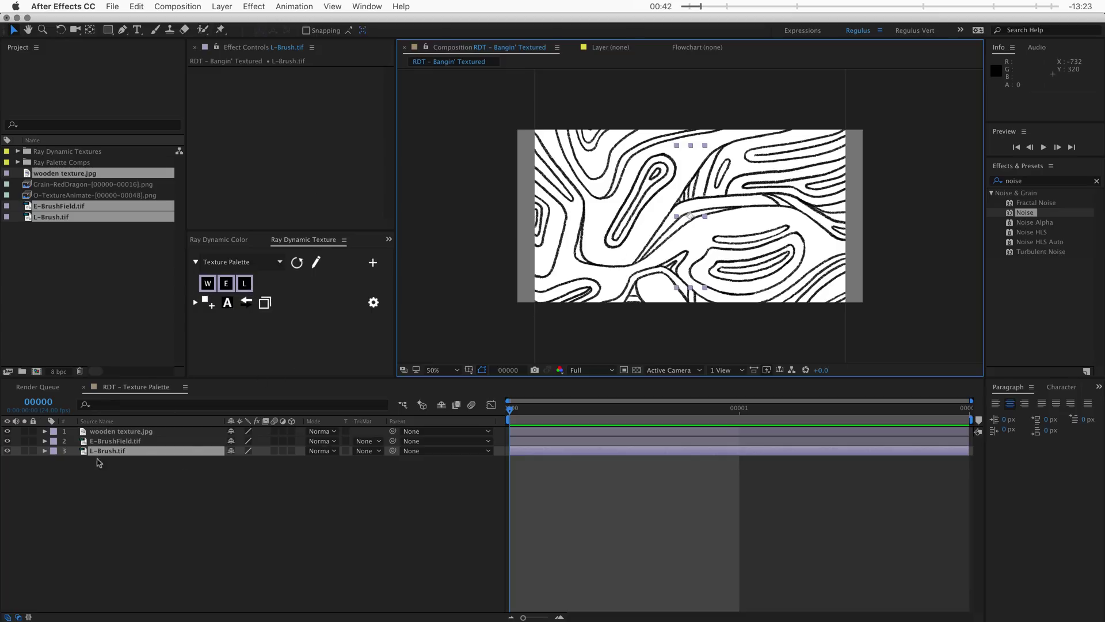
# Set the wooden texture.jpg layer's label colour to Yellow and refresh the texture palette
pyautogui.click(101, 433)
pyautogui.click(101, 466)
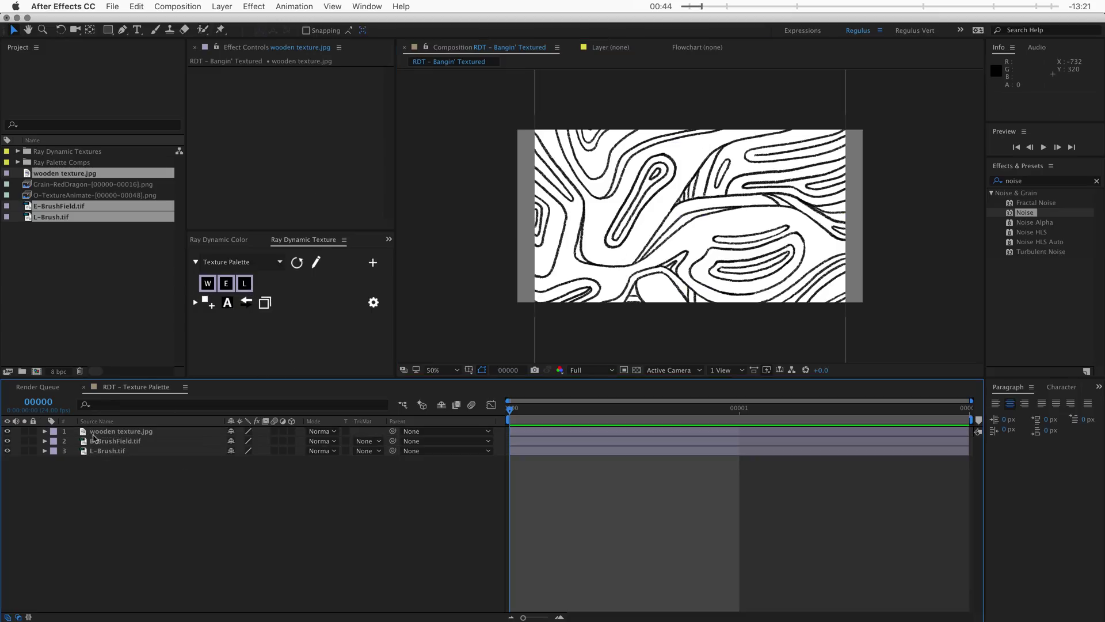
pyautogui.click(56, 434)
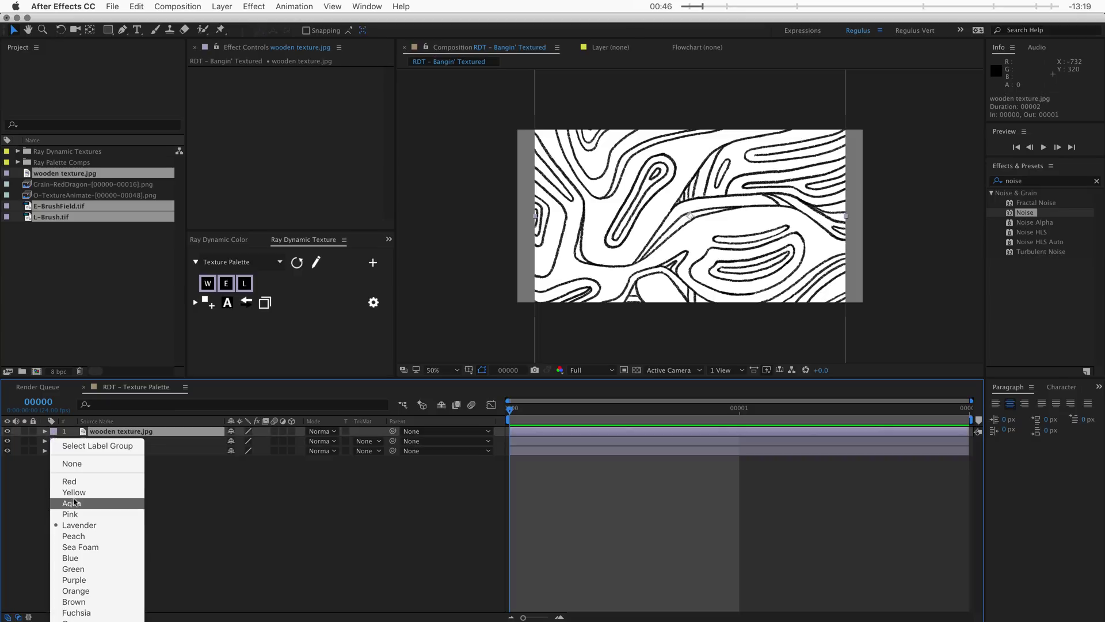
pyautogui.click(69, 491)
pyautogui.click(297, 262)
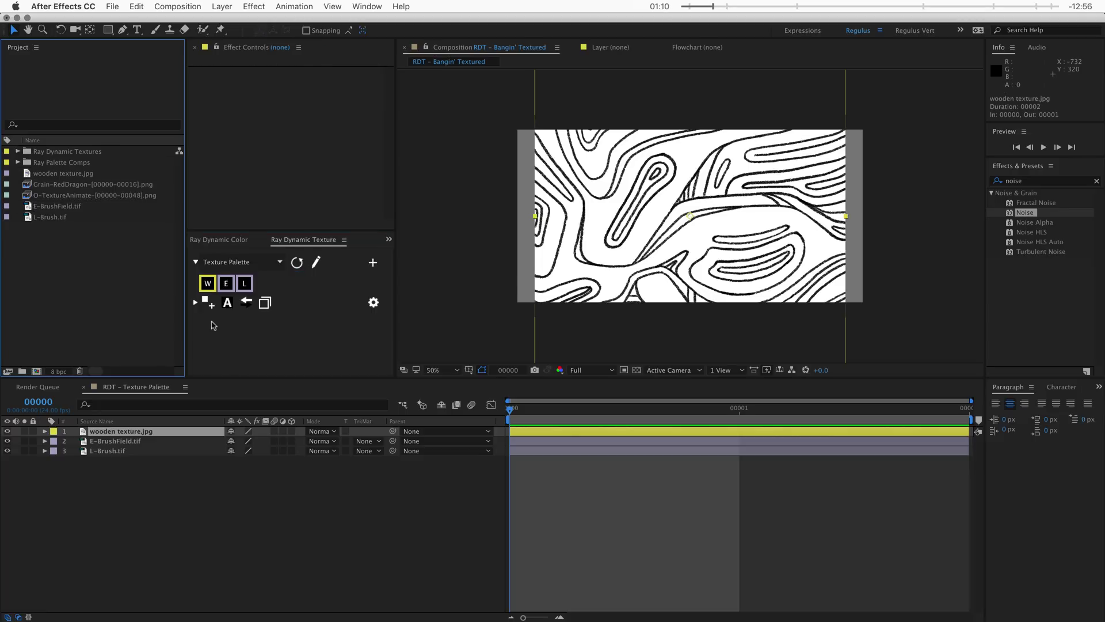
# Create a new composition with the HDTV 1080 24 preset and a duration of 5 frames
pyautogui.press('super+n')
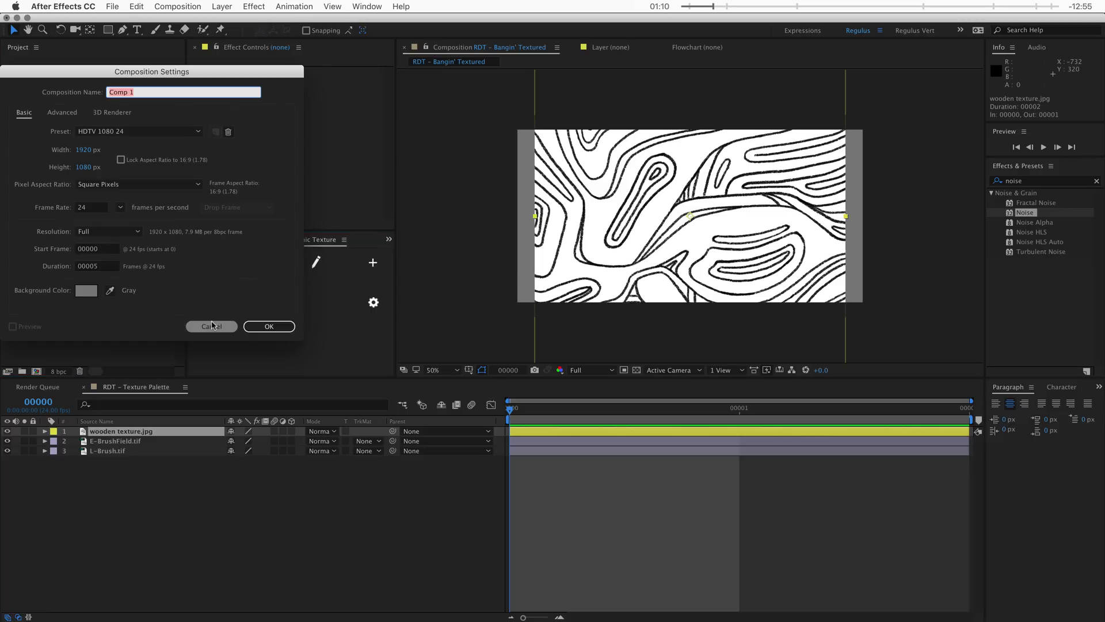
pyautogui.press('Return')
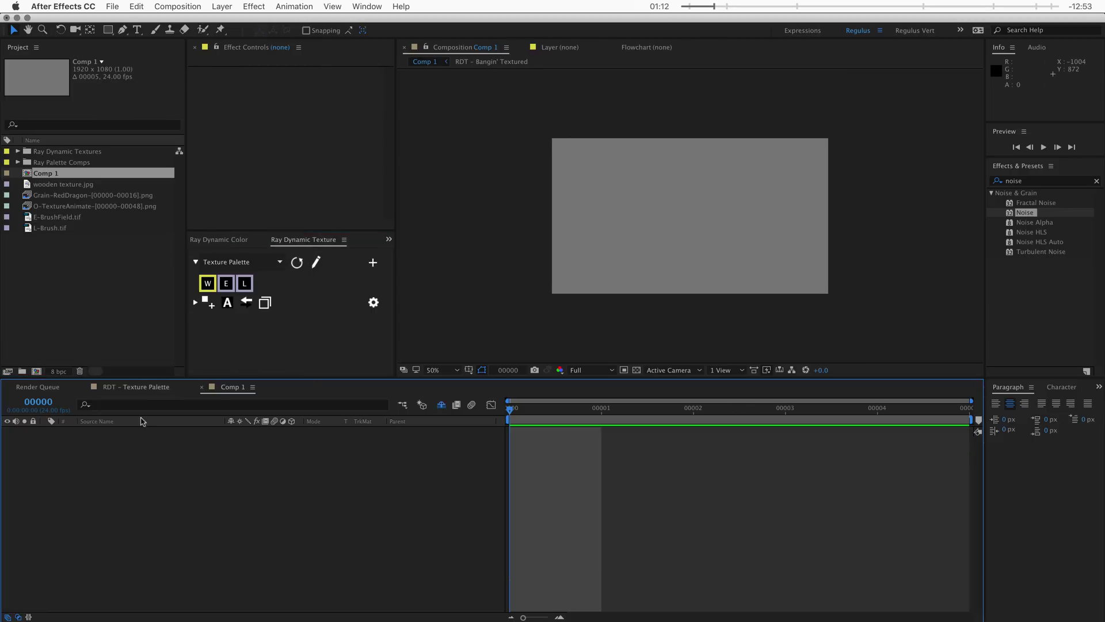
# Add the wooden texture from the palette to the empty composition as its own layer and delete it again
pyautogui.click(207, 285)
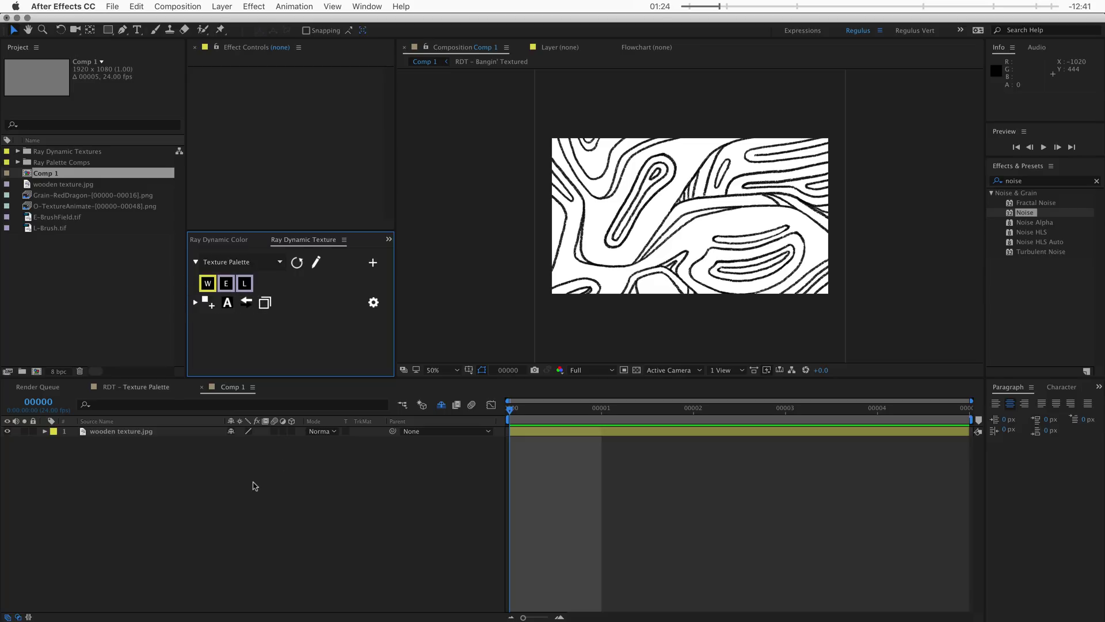
pyautogui.click(143, 431)
pyautogui.press('Delete')
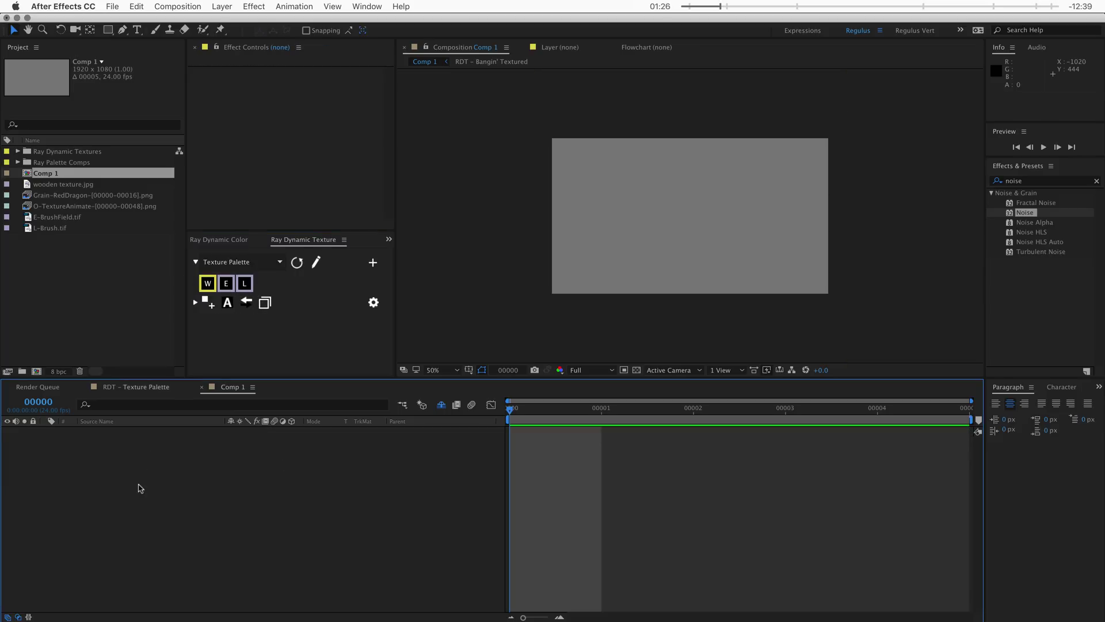
# Create a white solid in the composition and rename its layer as Solid
pyautogui.press('super+y')
pyautogui.press('Return')
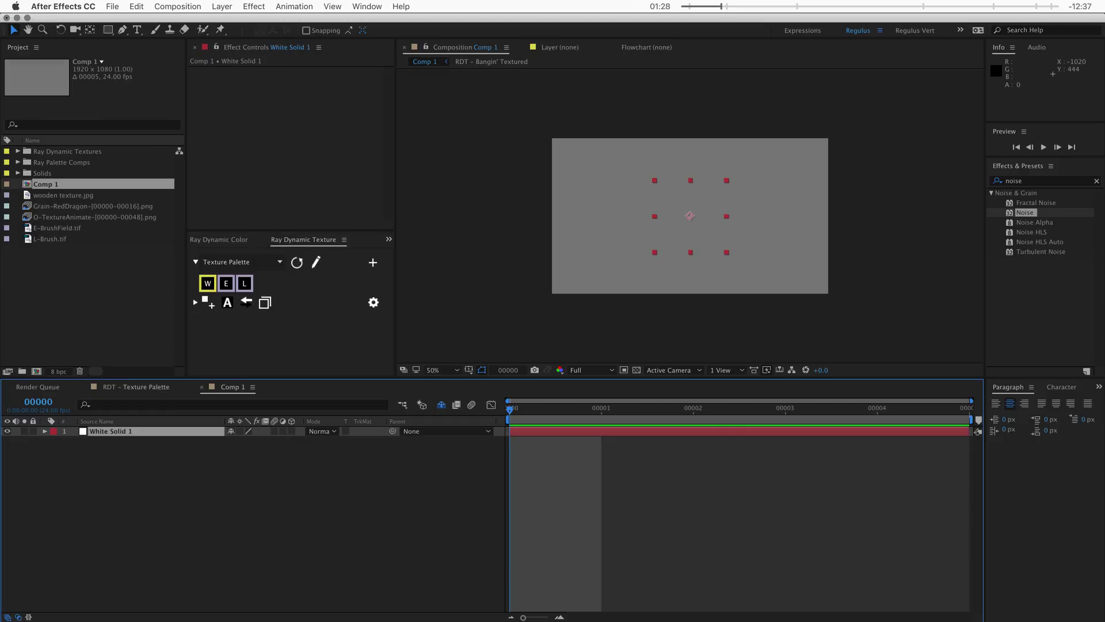
pyautogui.press('Return')
pyautogui.write('Solid')
pyautogui.press('Return')
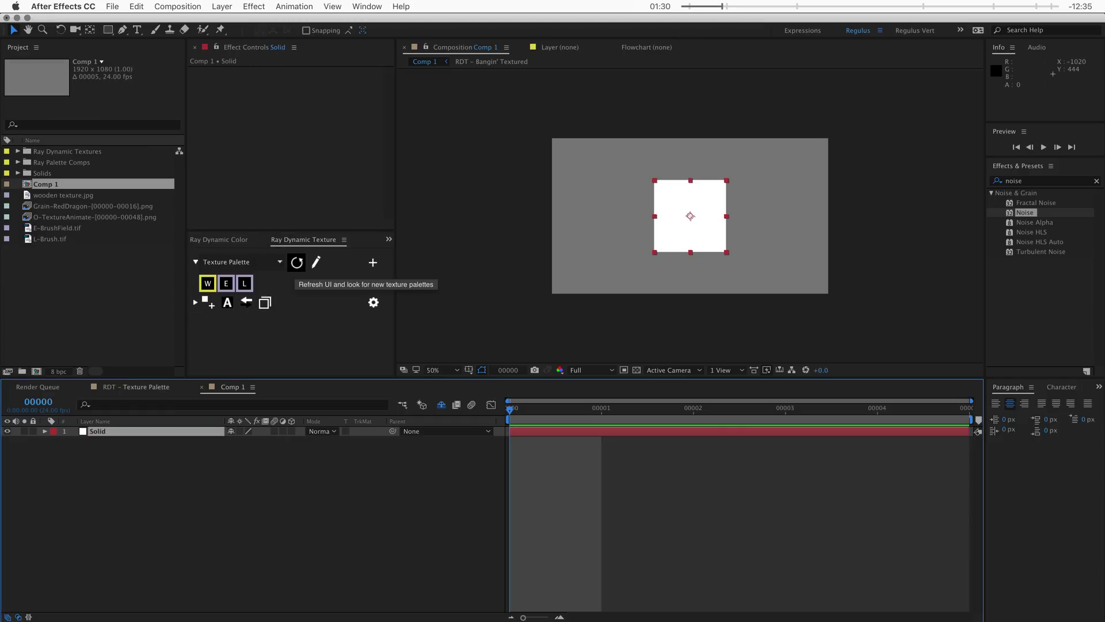
# Apply the wooden texture from the palette to the Solid layer, and remove the generated texture and clone matte layers
pyautogui.click(210, 511)
pyautogui.click(99, 436)
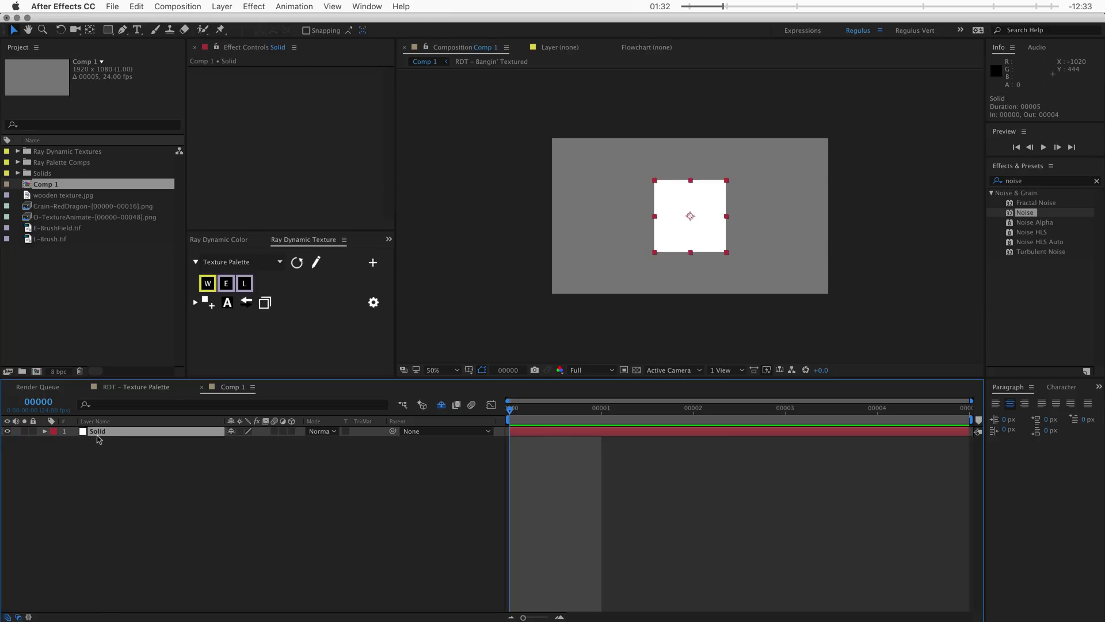
pyautogui.click(209, 284)
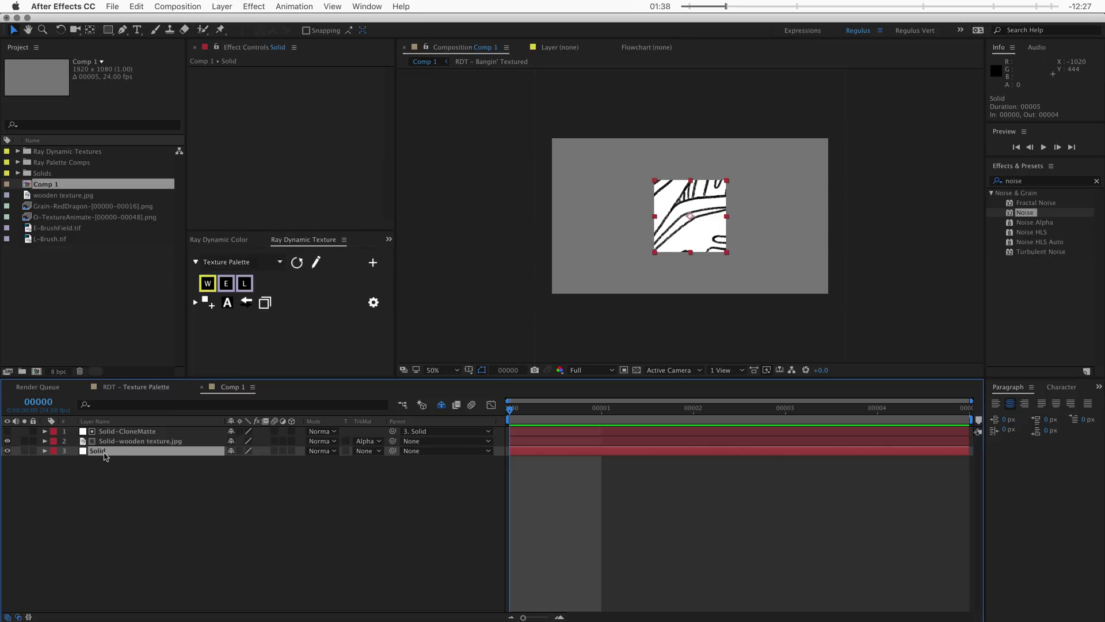
pyautogui.click(107, 474)
pyautogui.click(117, 441)
pyautogui.keyDown('shift'); pyautogui.click(118, 431); pyautogui.keyUp('shift')
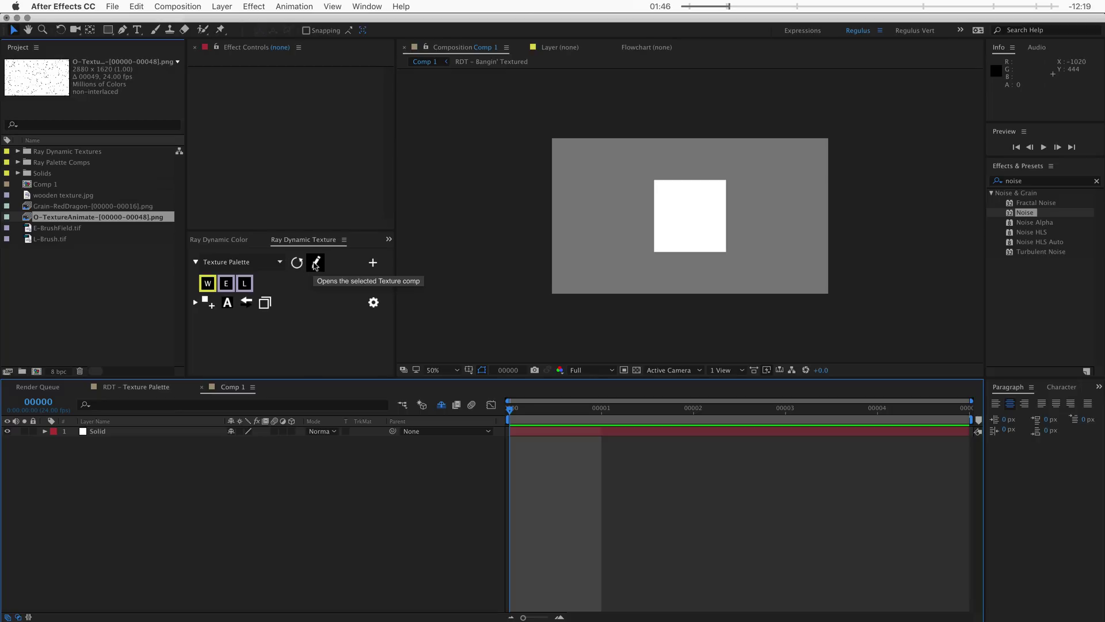
# Add the O-TextureAnimate image sequence beneath the other layers of the texture palette composition and refresh the palette
pyautogui.click(316, 264)
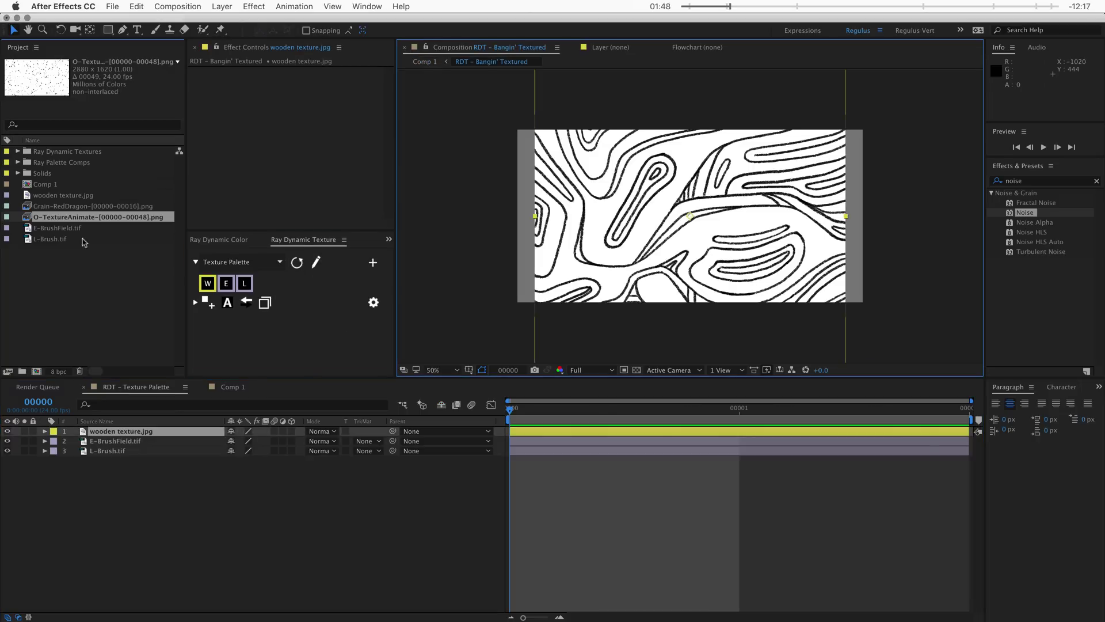
pyautogui.moveTo(60, 218)
pyautogui.mouseDown()
pyautogui.moveTo(127, 217)
pyautogui.moveTo(128, 544)
pyautogui.mouseUp()
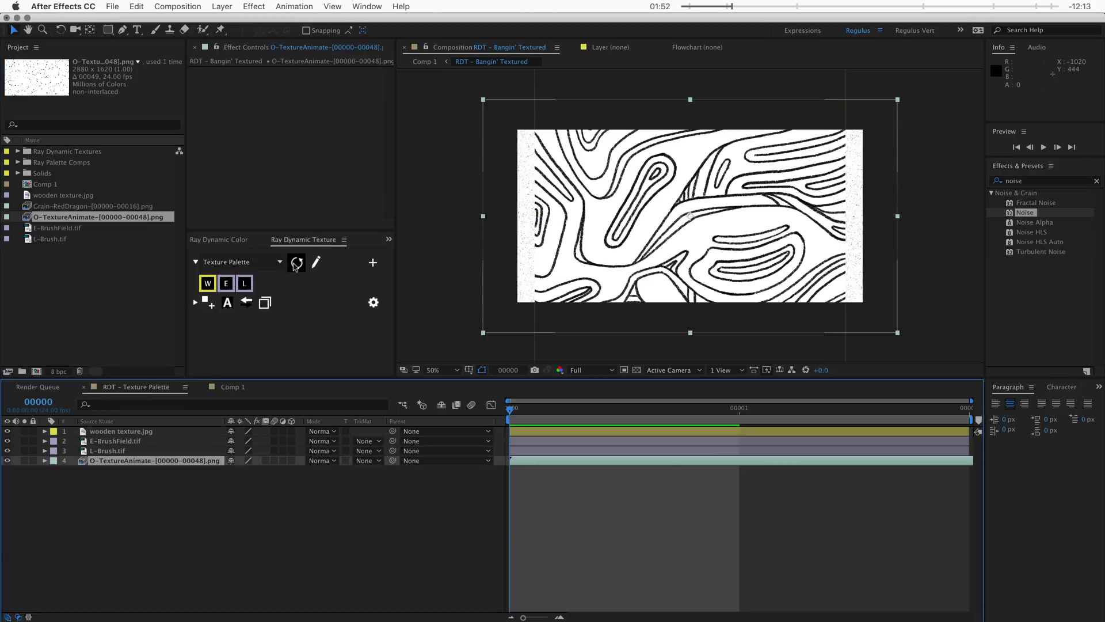
pyautogui.click(297, 263)
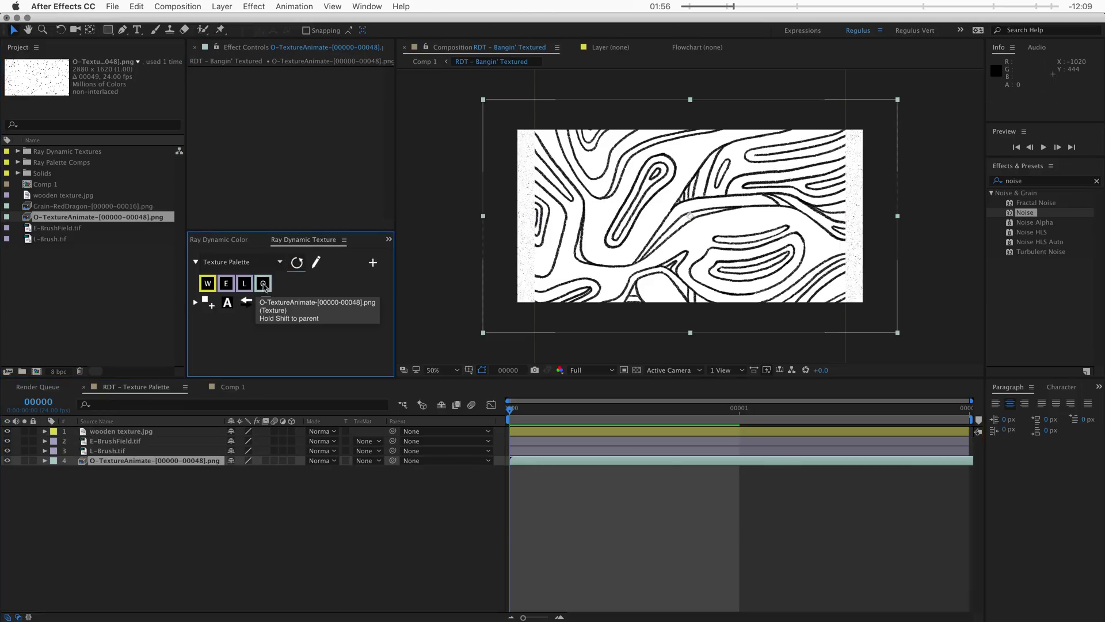
# Add the Solid layer from Comp 1 to the texture palette as another texture
pyautogui.click(231, 388)
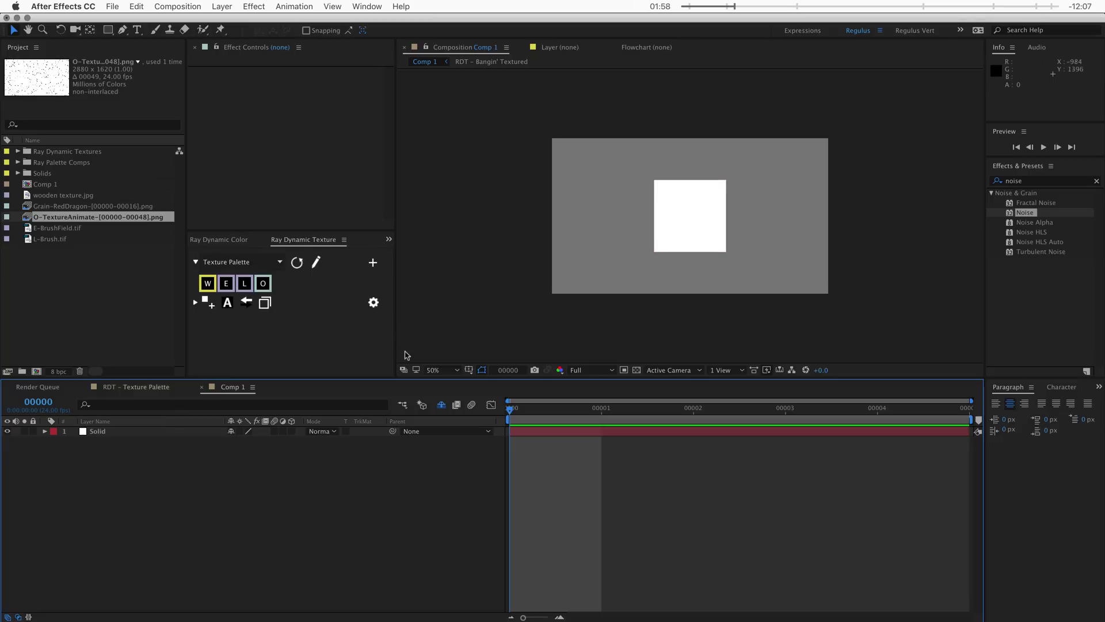
pyautogui.click(99, 432)
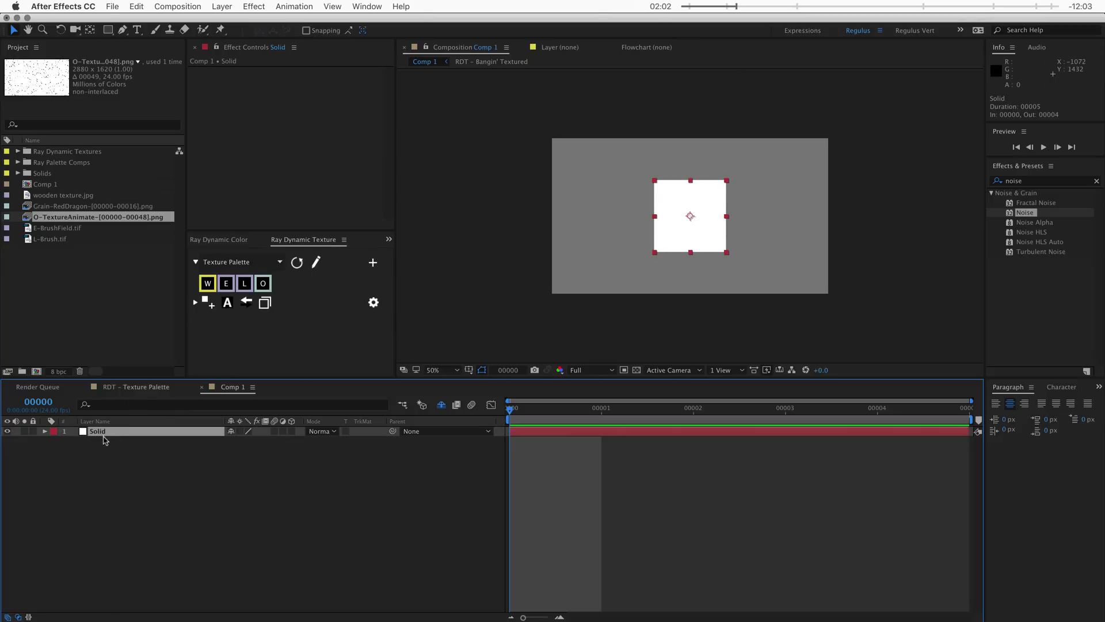
pyautogui.click(206, 304)
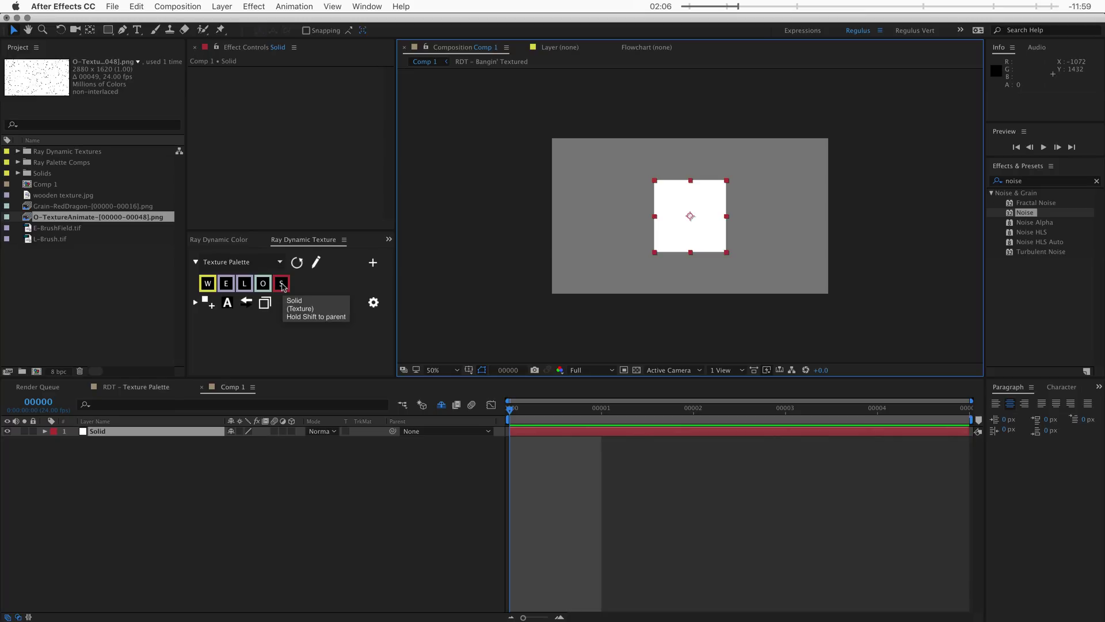
pyautogui.click(282, 286)
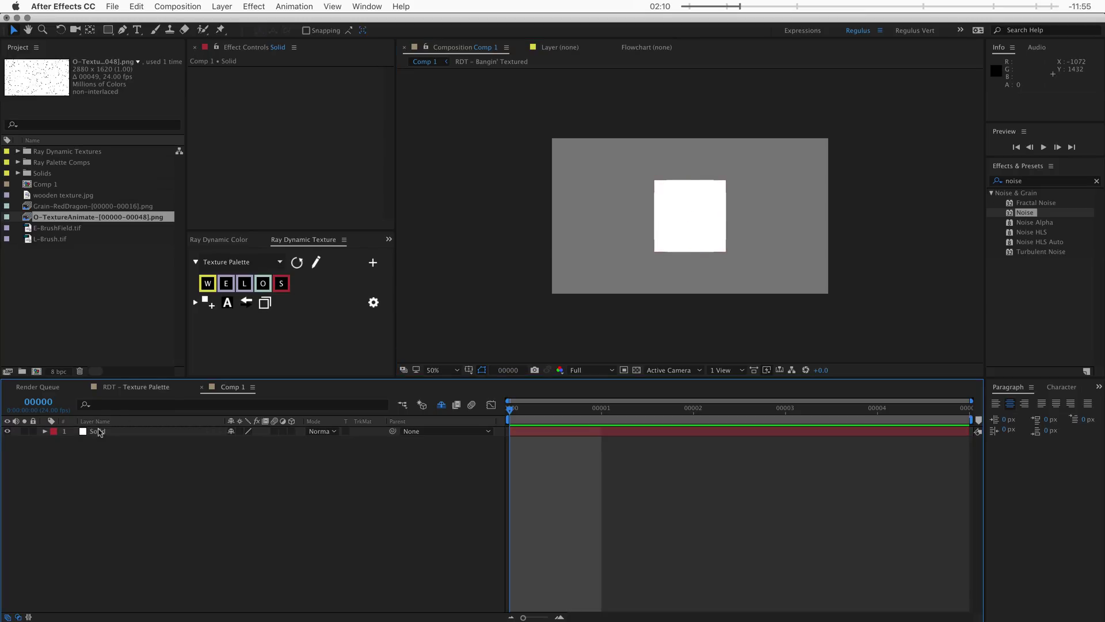
# Add an expression to the Solid layer's Opacity and remove that expression again
pyautogui.click(97, 431)
pyautogui.press('t')
pyautogui.keyDown('alt'); pyautogui.click(73, 441); pyautogui.keyUp('alt')
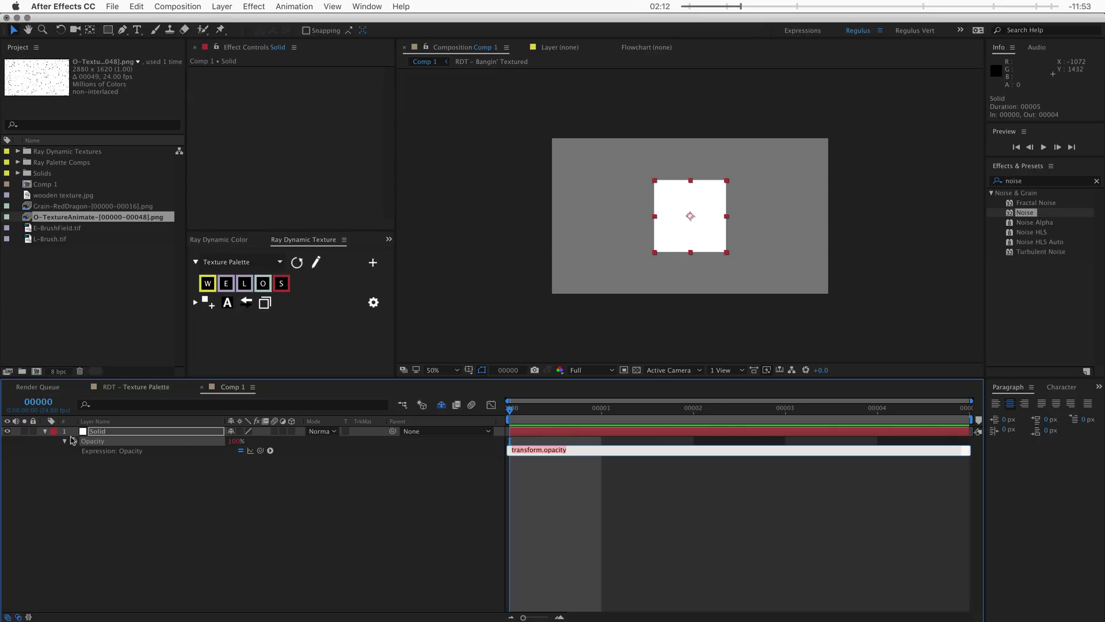
pyautogui.press('KP_Enter')
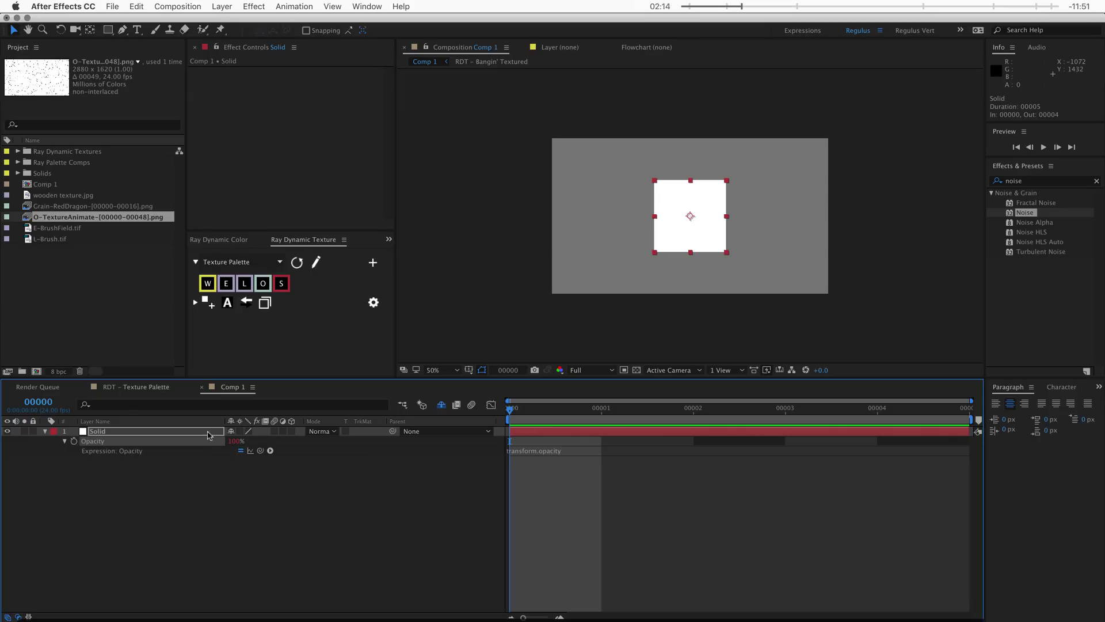
pyautogui.click(84, 466)
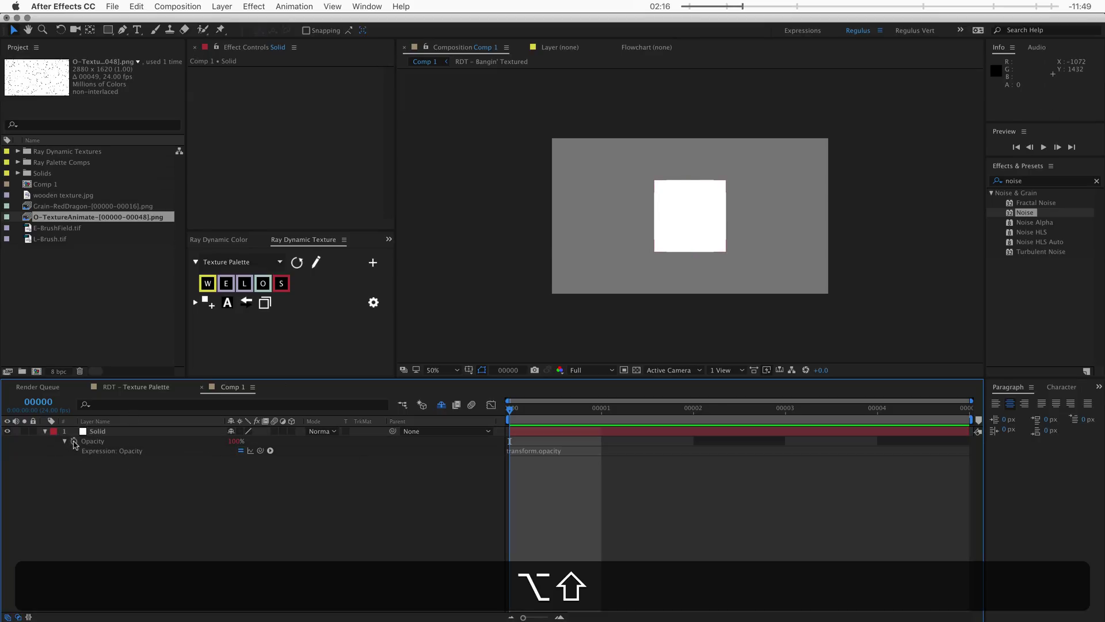
pyautogui.keyDown('alt'); pyautogui.keyDown('shift'); pyautogui.click(74, 441); pyautogui.keyUp('shift'); pyautogui.keyUp('alt')
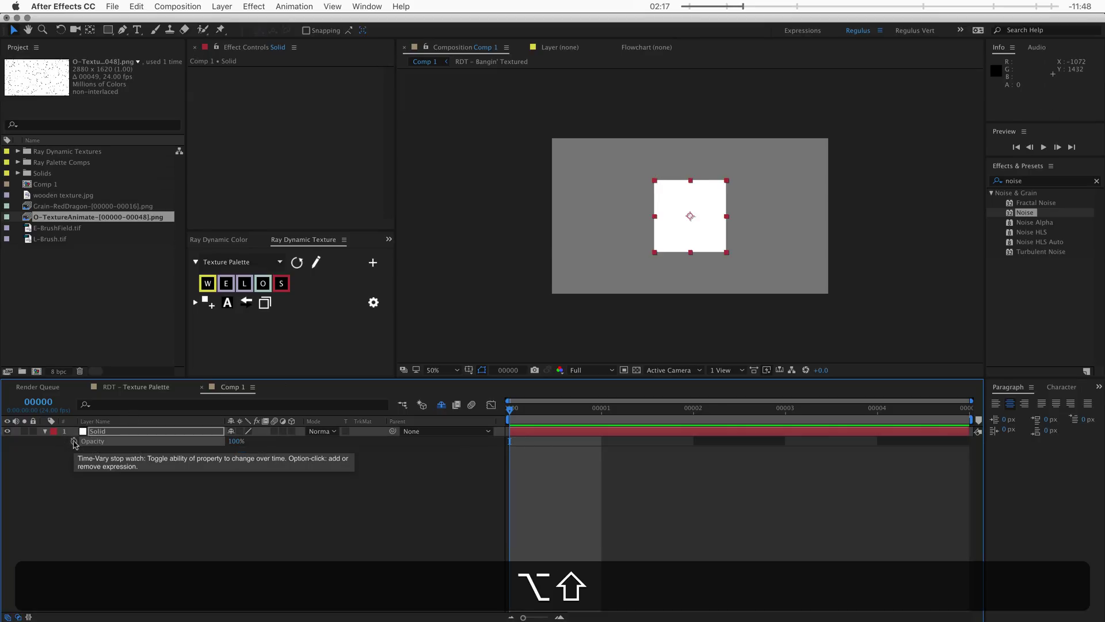
# Remove the Solid texture from the texture palette
pyautogui.click(132, 495)
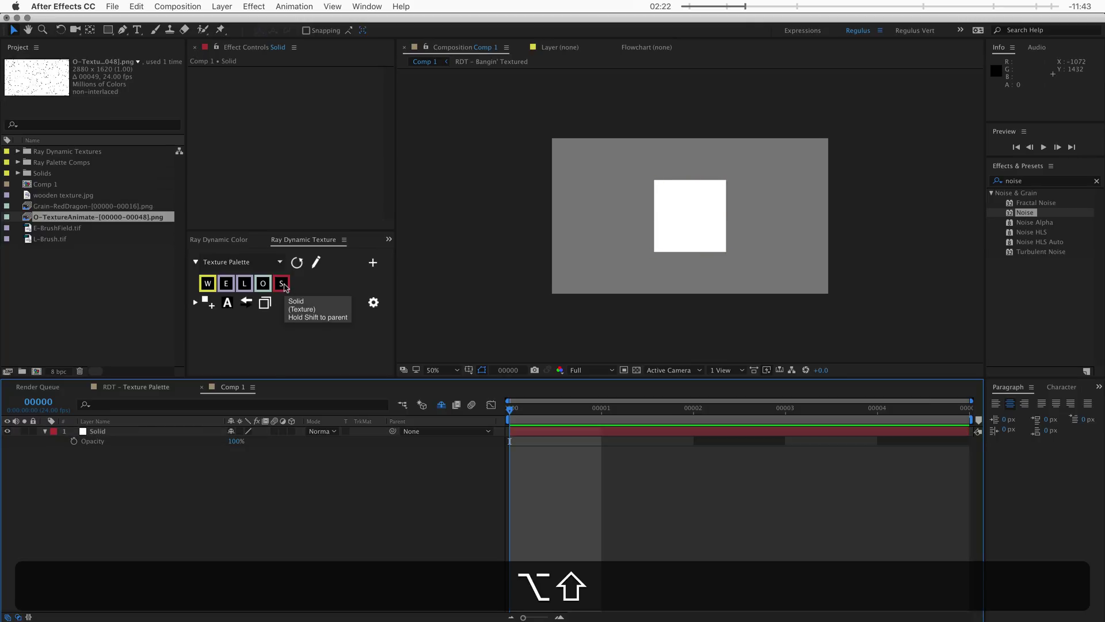
pyautogui.keyDown('alt'); pyautogui.keyDown('shift'); pyautogui.click(281, 284); pyautogui.keyUp('shift'); pyautogui.keyUp('alt')
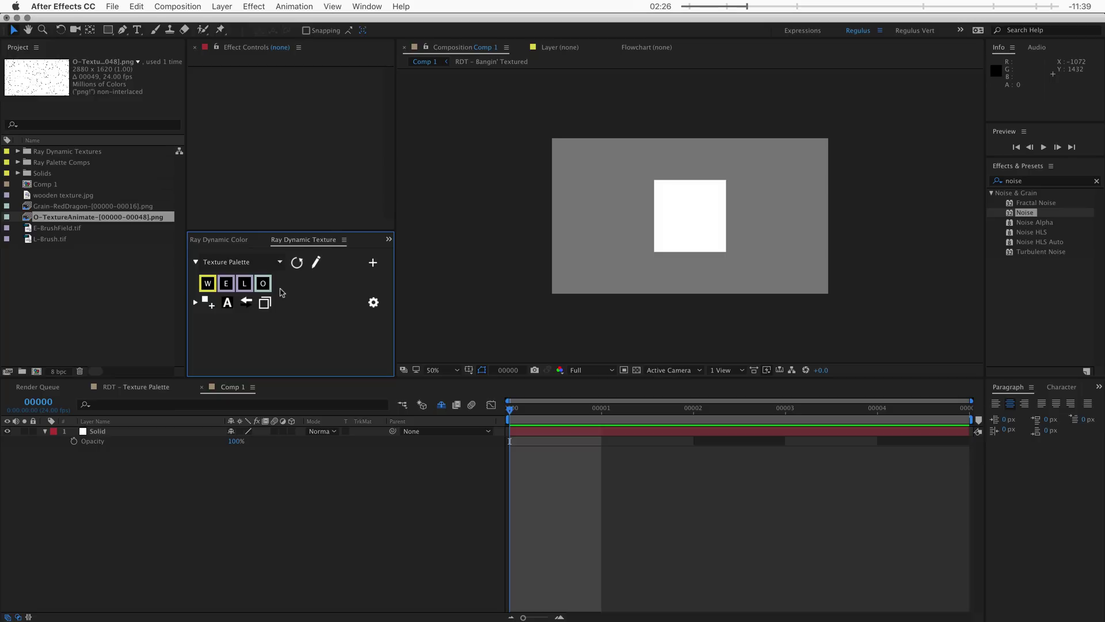
# Move wooden texture.jpg to the bottom of the layer stack in the texture palette composition and refresh the palette
pyautogui.click(316, 262)
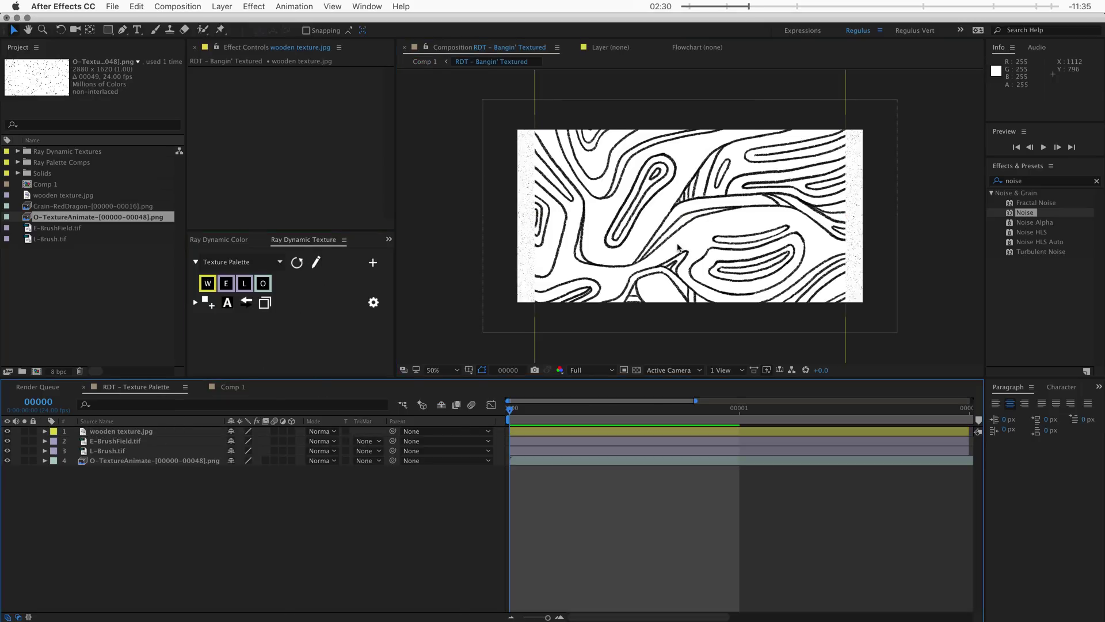
pyautogui.moveTo(115, 432); pyautogui.dragTo(125, 479)
pyautogui.click(296, 264)
pyautogui.click(144, 498)
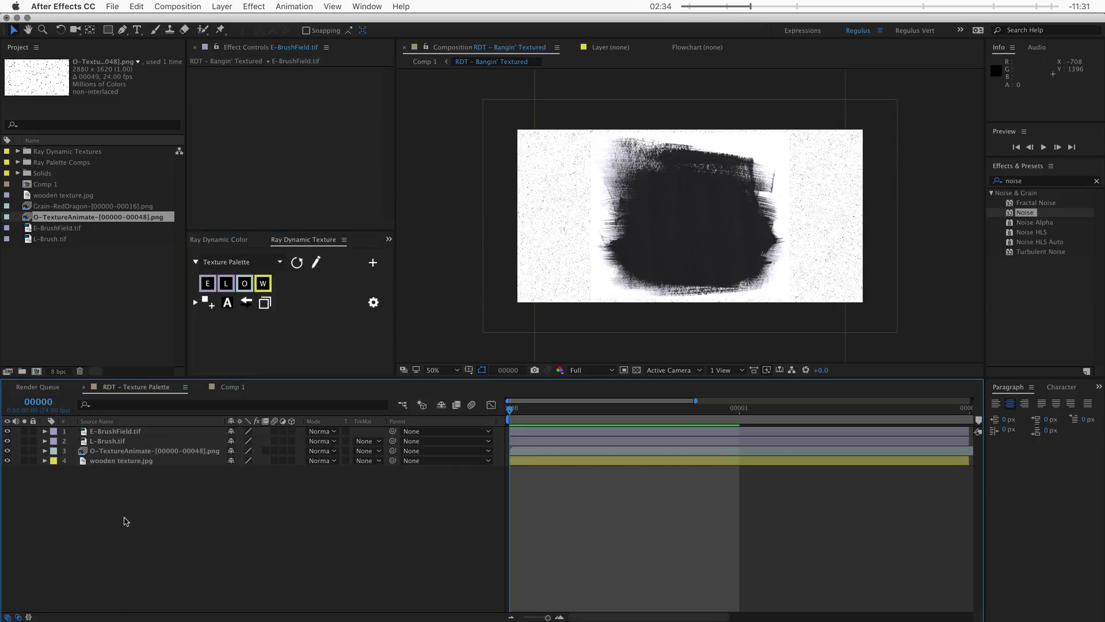
# Shrink the E-BrushField and L-Brush textures and place them side by side in the upper-left area of the palette composition
pyautogui.click(666, 219)
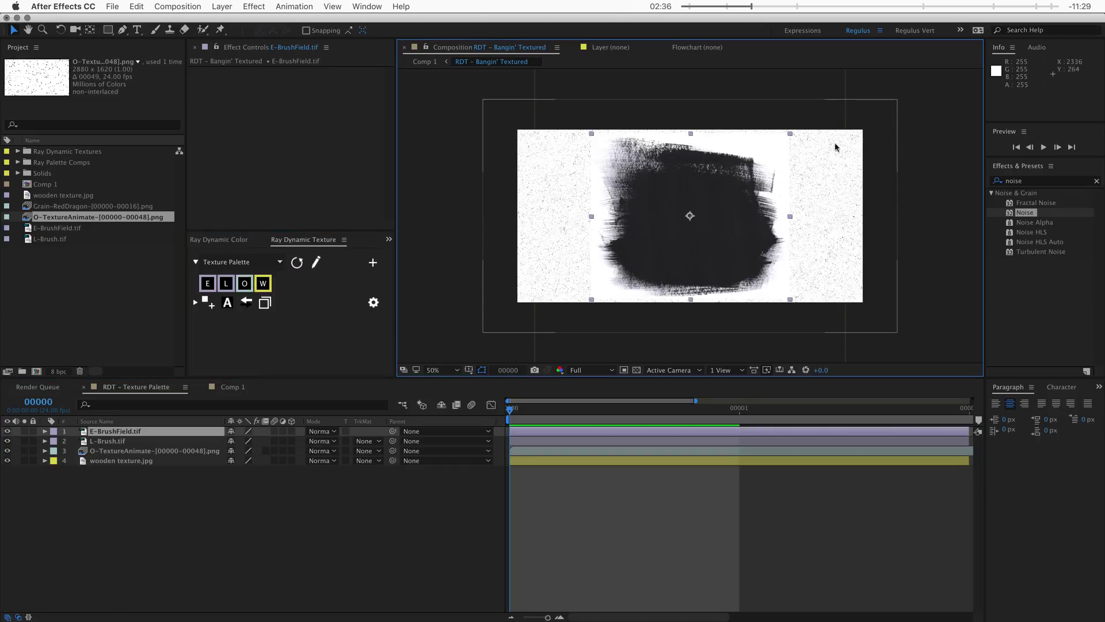
pyautogui.moveTo(789, 134)
pyautogui.mouseDown()
pyautogui.moveTo(723, 194)
pyautogui.moveTo(548, 156)
pyautogui.moveTo(567, 153)
pyautogui.mouseUp()
pyautogui.click(693, 163)
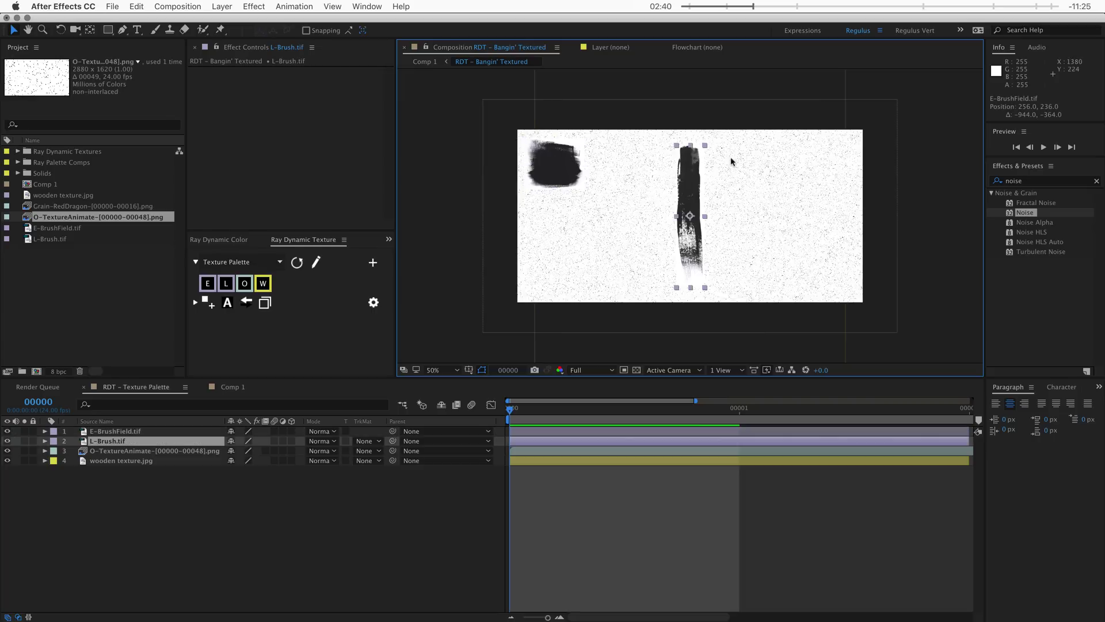
pyautogui.moveTo(706, 146)
pyautogui.mouseDown()
pyautogui.moveTo(688, 161)
pyautogui.moveTo(702, 161)
pyautogui.moveTo(617, 140)
pyautogui.mouseUp()
# Shrink O-TextureAnimate and wooden texture.jpg and line them up in a row to the right of the two brushes
pyautogui.click(662, 166)
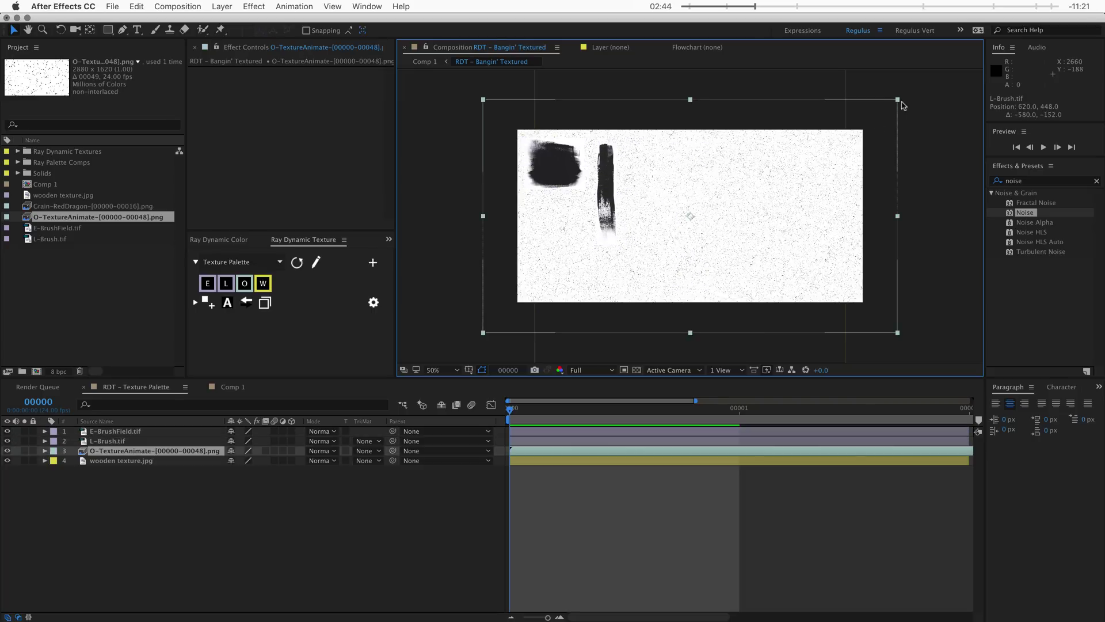
pyautogui.moveTo(901, 104); pyautogui.dragTo(725, 158)
pyautogui.click(766, 132)
pyautogui.moveTo(823, 124); pyautogui.dragTo(792, 197)
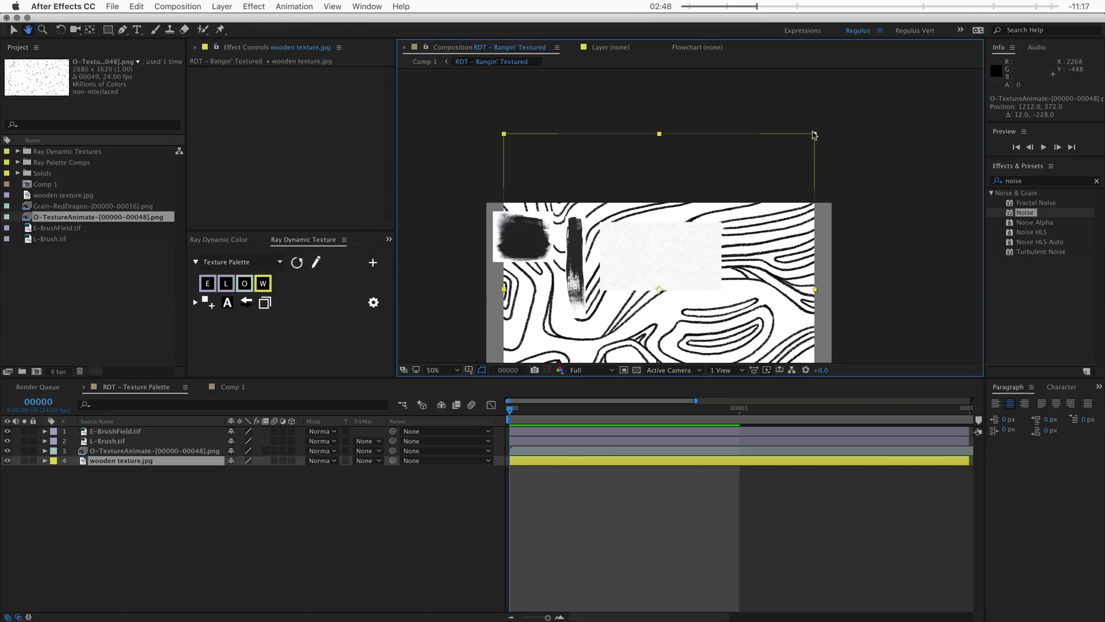
pyautogui.moveTo(811, 138); pyautogui.dragTo(698, 249)
pyautogui.moveTo(684, 313); pyautogui.dragTo(779, 203)
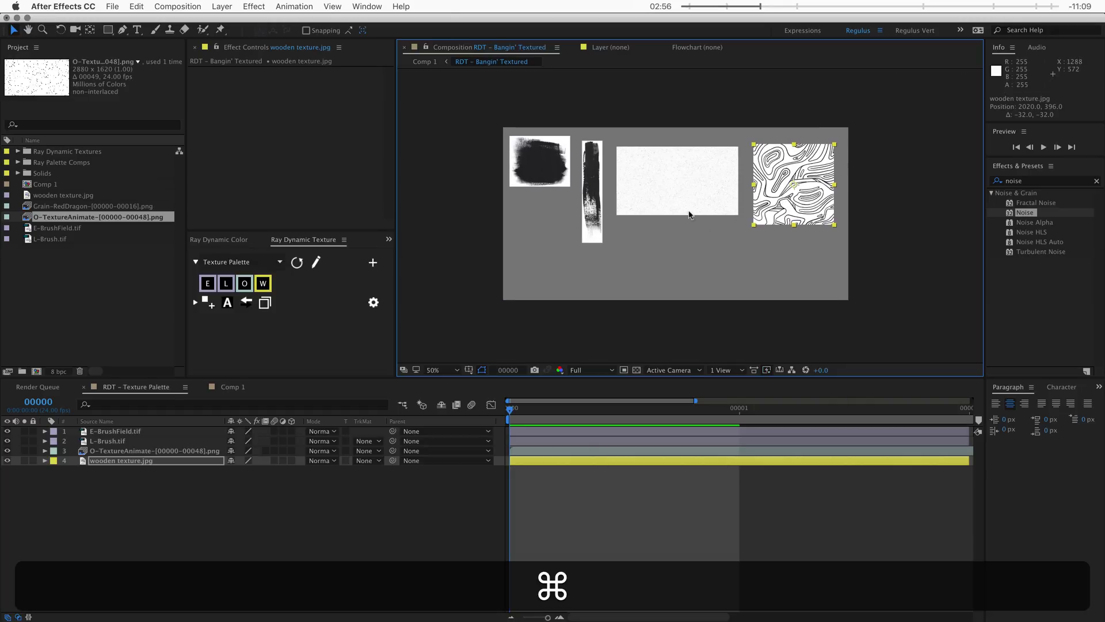
# Set the palette composition's duration to 50 frames
pyautogui.press('super+k')
pyautogui.click(87, 150)
pyautogui.click(128, 150)
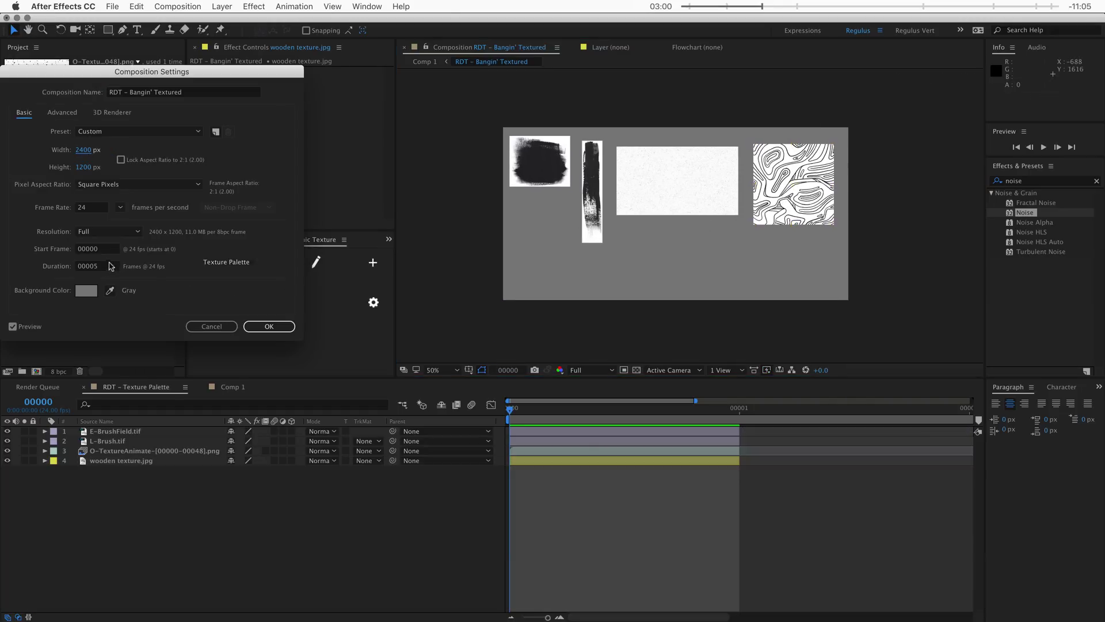
pyautogui.click(95, 266)
pyautogui.write('50')
pyautogui.press('Return')
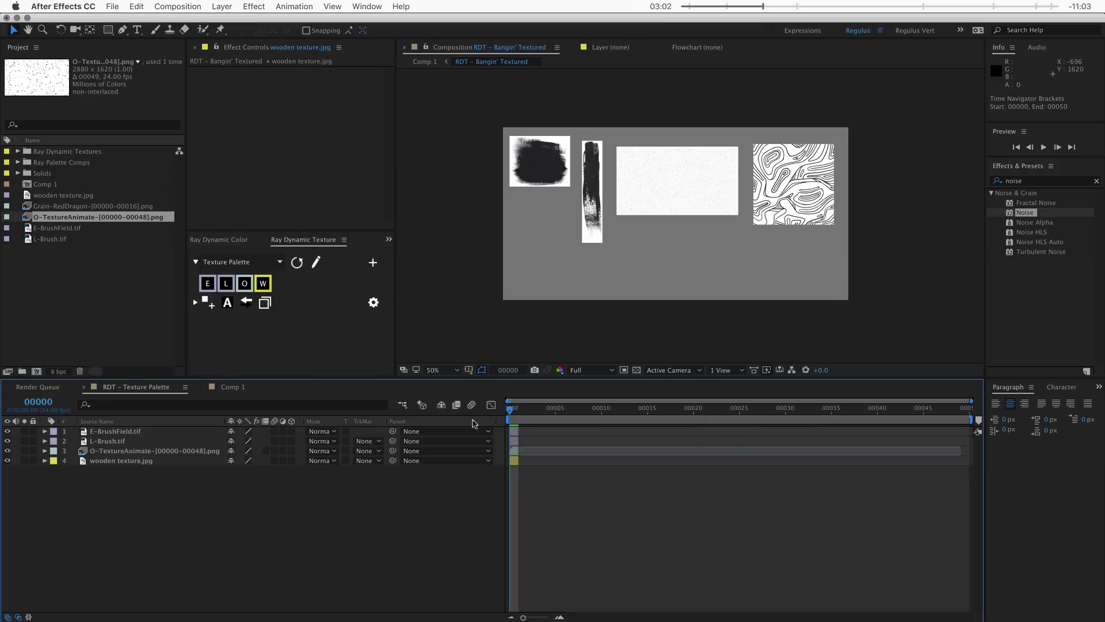
# Shift the wooden texture layer to start at frame 1 and place its image in the composition's upper-left area
pyautogui.press('=')
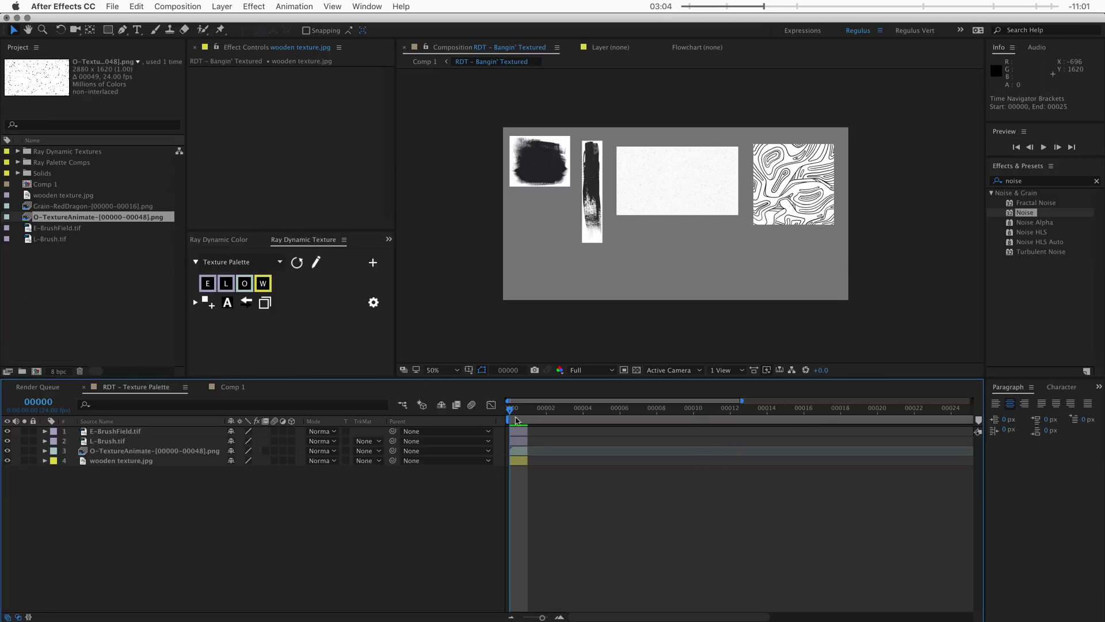
pyautogui.click(527, 411)
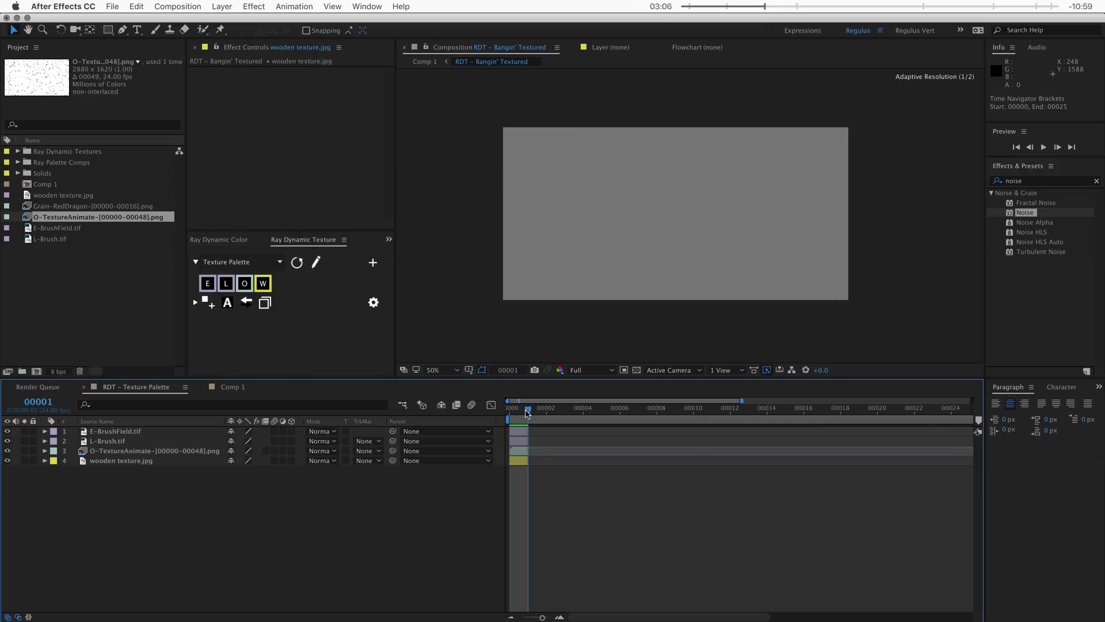
pyautogui.moveTo(520, 450)
pyautogui.mouseDown()
pyautogui.moveTo(561, 457)
pyautogui.moveTo(539, 456)
pyautogui.mouseUp()
pyautogui.moveTo(780, 181); pyautogui.dragTo(520, 180)
# Extend the O-TextureAnimate layer from frame 2 to about frame 23 and place its image in the composition's upper-left corner
pyautogui.click(547, 408)
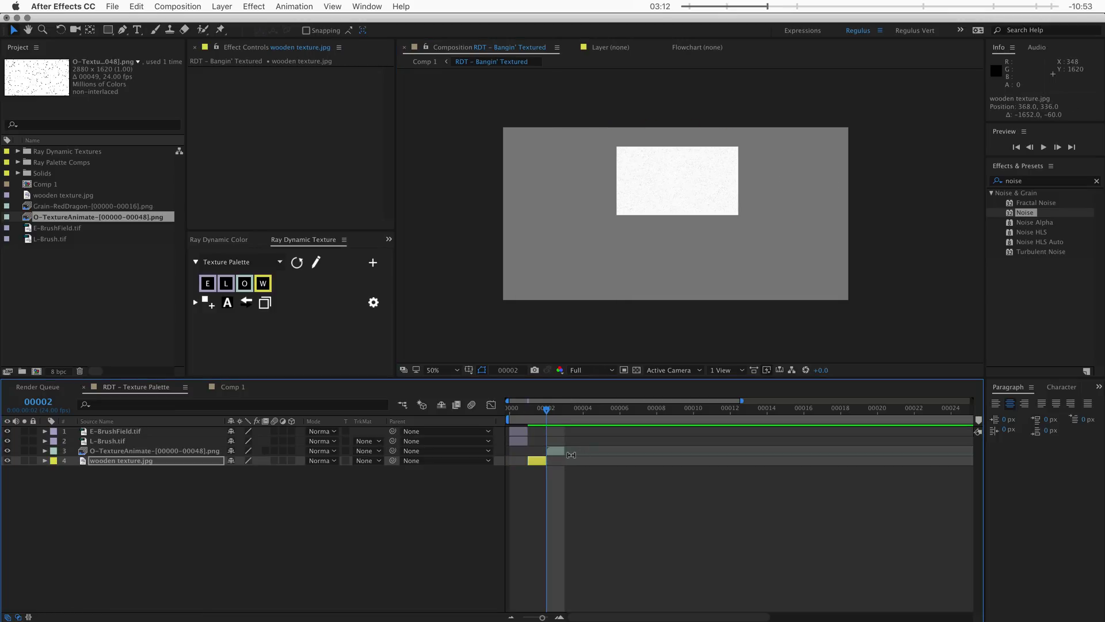
pyautogui.moveTo(571, 455); pyautogui.dragTo(932, 451)
pyautogui.click(584, 429)
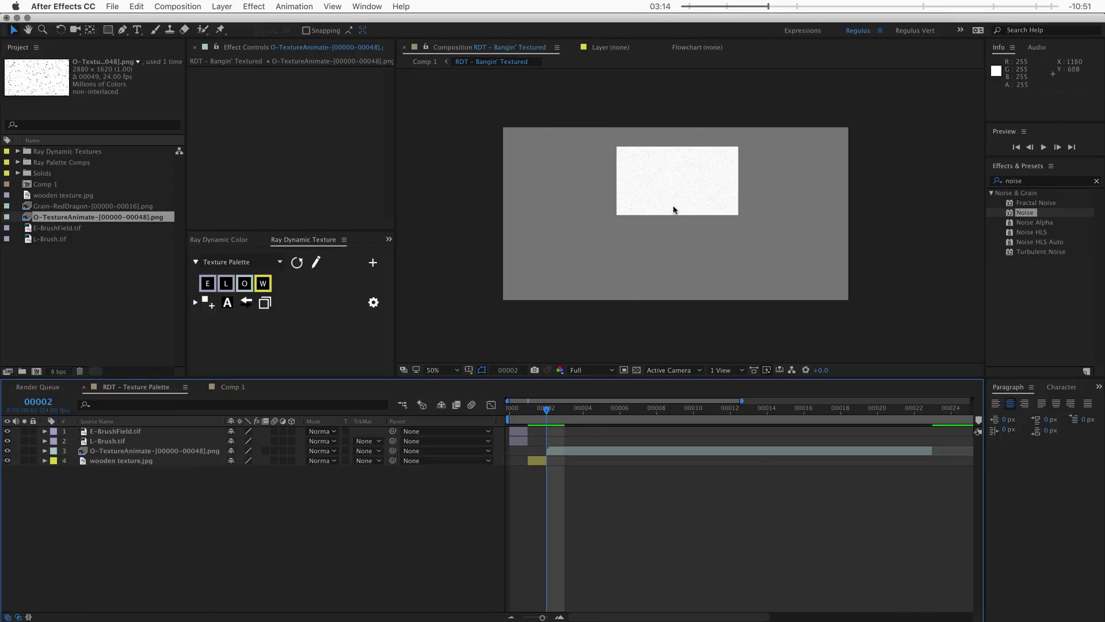
pyautogui.moveTo(674, 185); pyautogui.dragTo(572, 173)
pyautogui.click(329, 478)
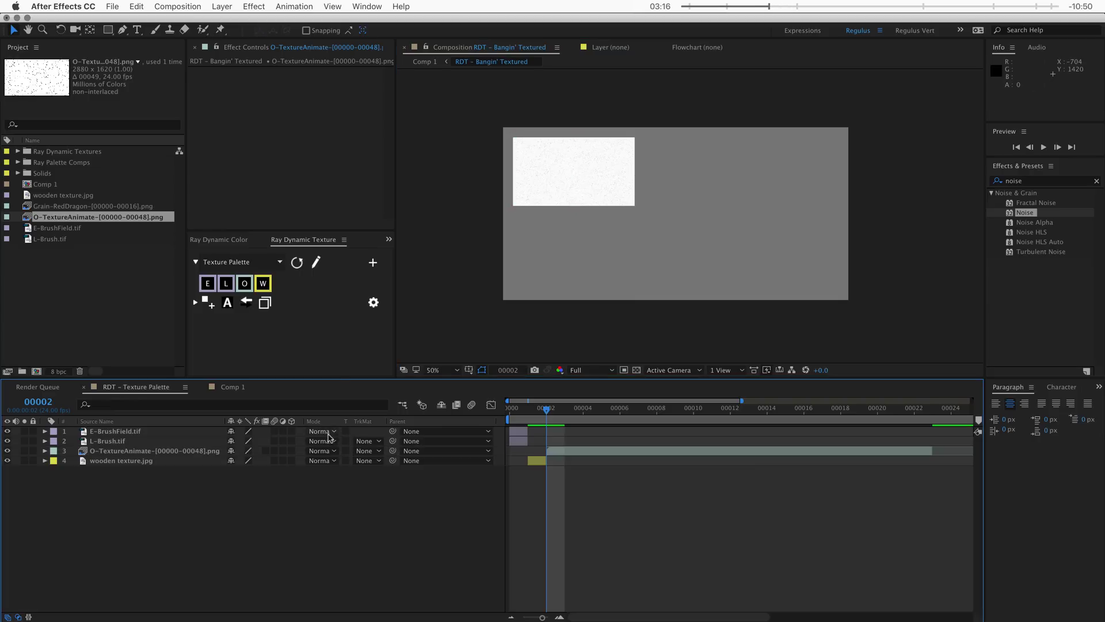
# Add the text label "Brush" at frame 0 and position it just below the E-BrushField texture
pyautogui.click(137, 30)
pyautogui.click(510, 417)
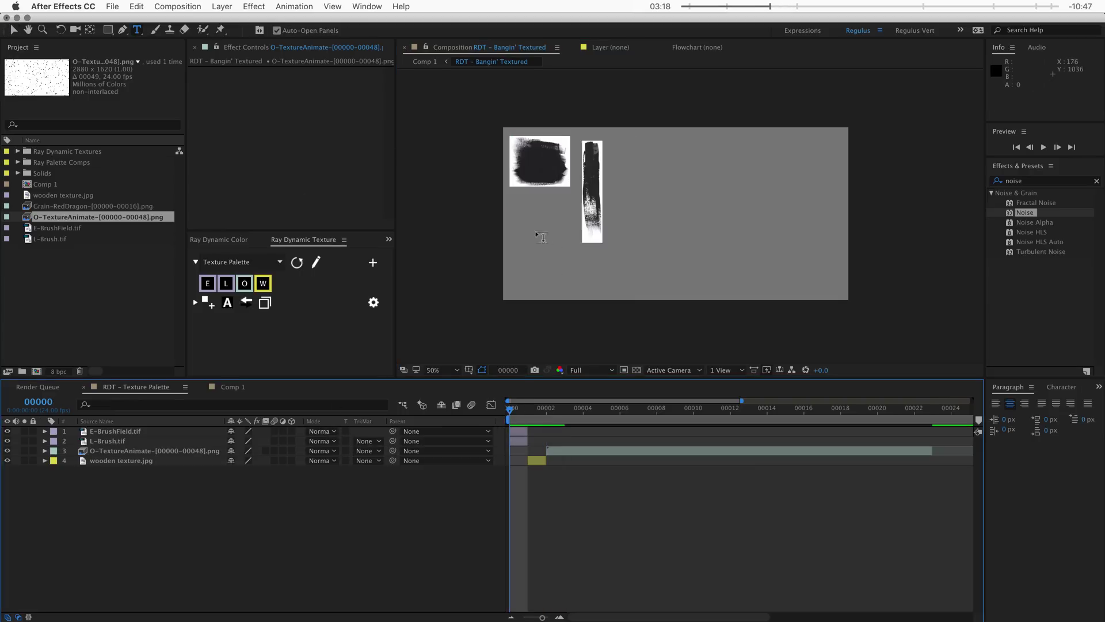
pyautogui.click(534, 283)
pyautogui.write('rush')
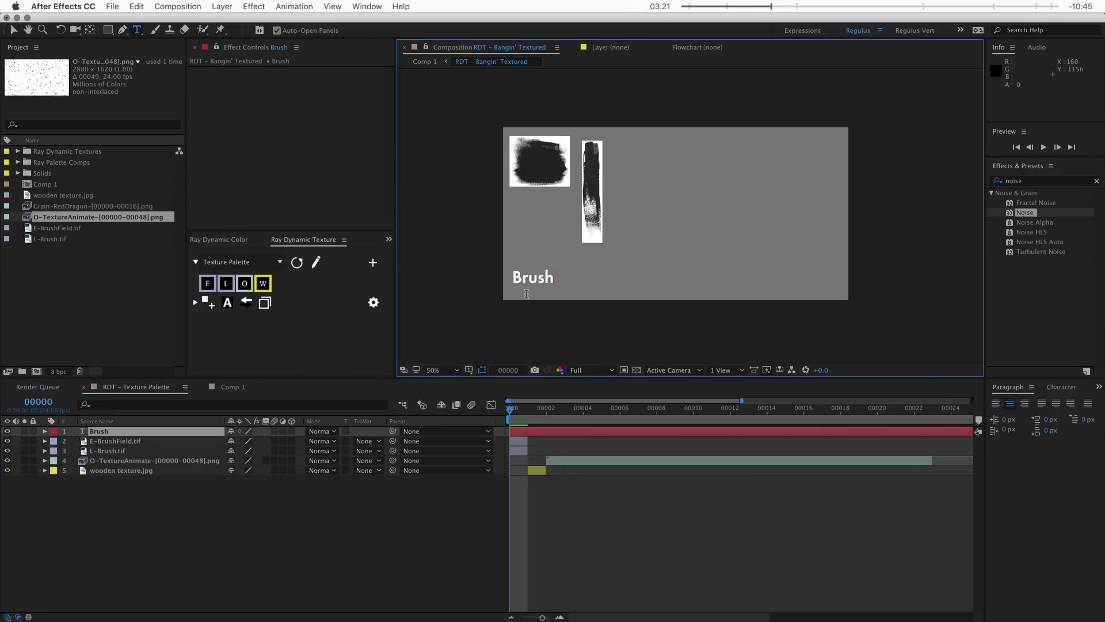
pyautogui.press('KP_Enter')
pyautogui.press('v')
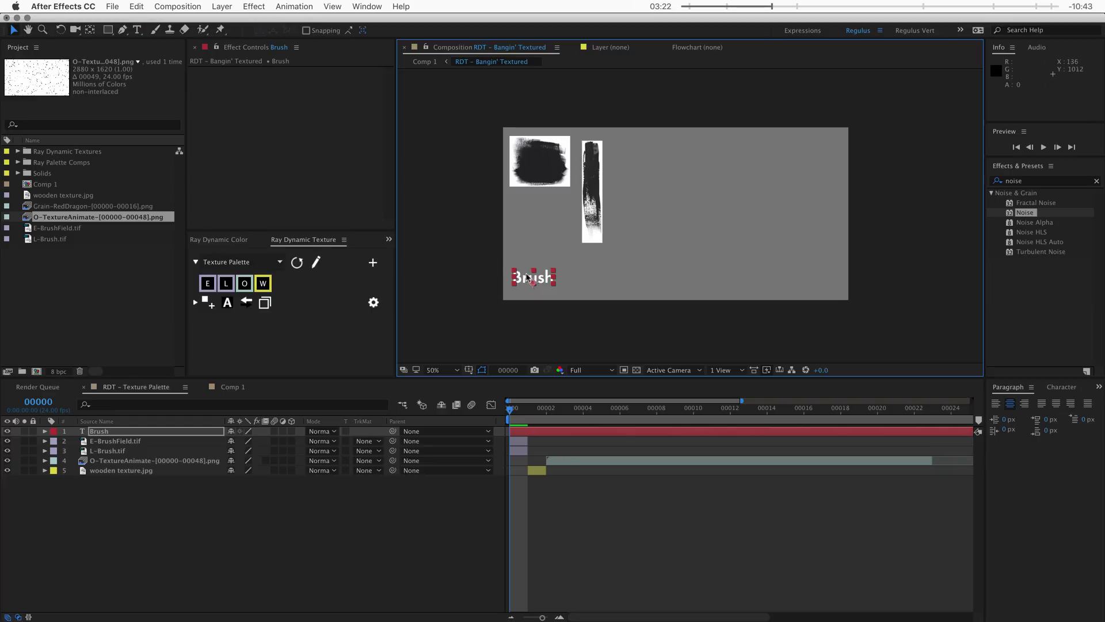
pyautogui.moveTo(532, 282); pyautogui.dragTo(535, 217)
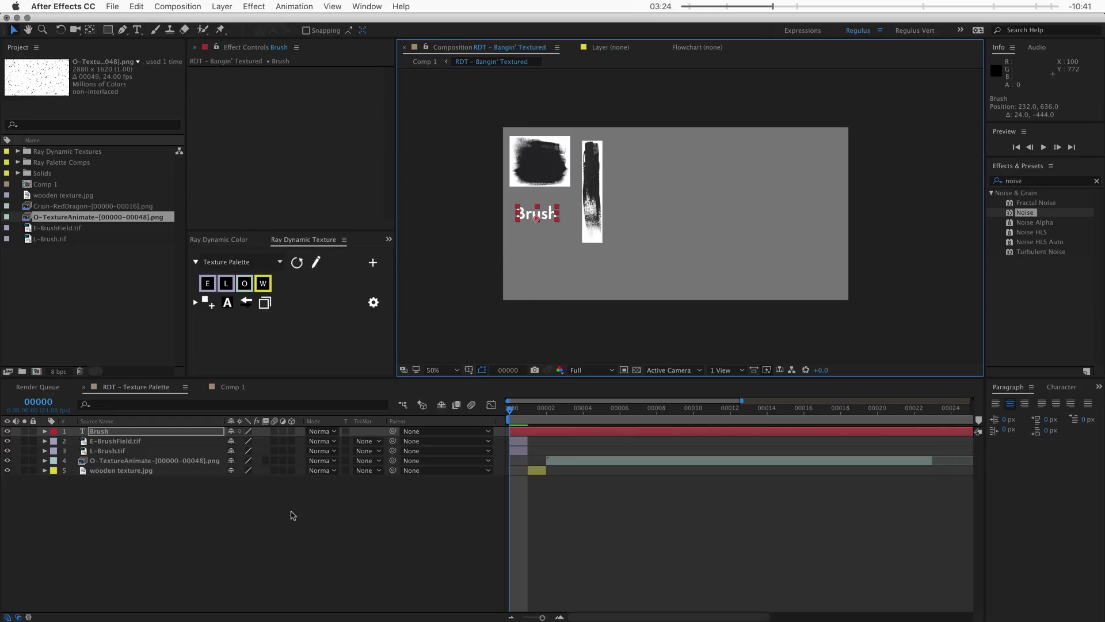
# Trim the Brush text layer to a single frame at frame 0 and make it a guide layer
pyautogui.click(257, 548)
pyautogui.click(518, 431)
pyautogui.hotkey('alt', ']')
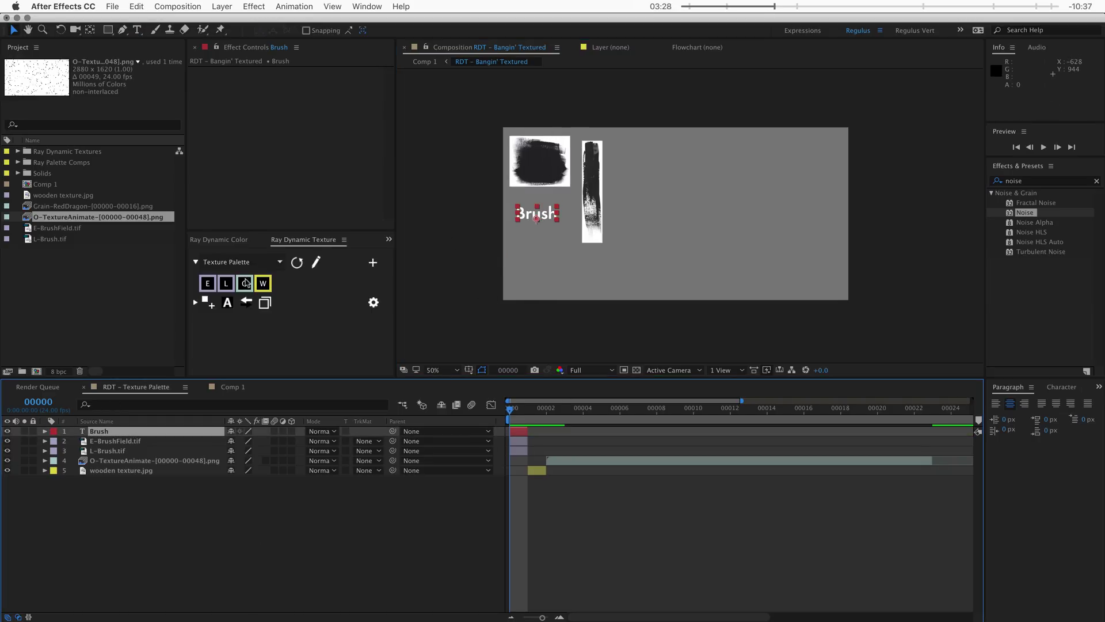
pyautogui.rightClick(99, 433)
pyautogui.click(144, 361)
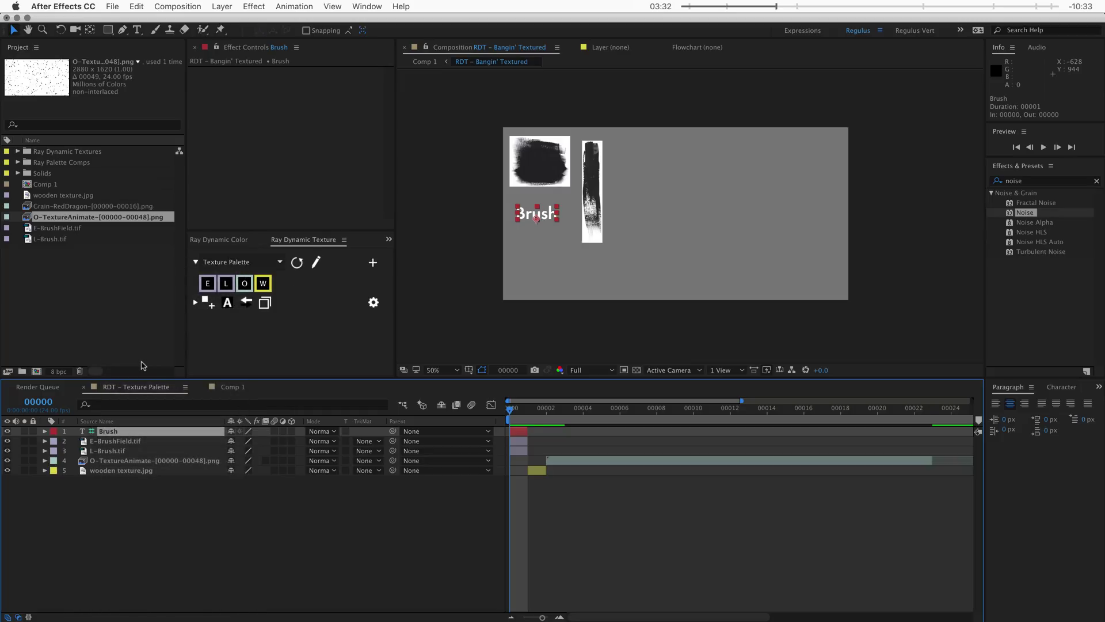
pyautogui.click(208, 284)
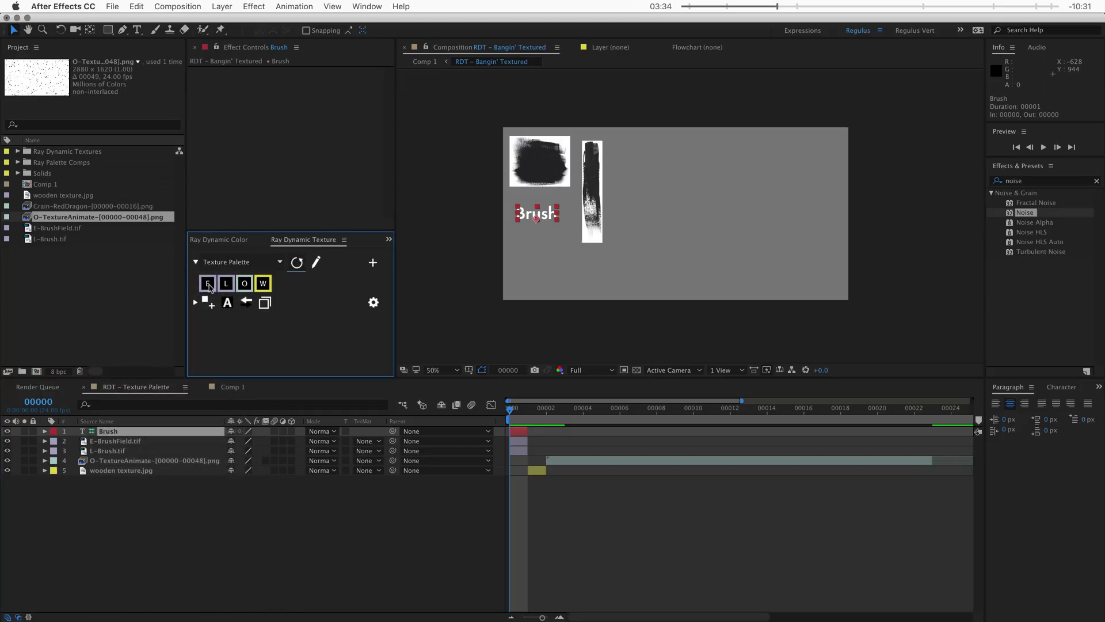
pyautogui.click(121, 540)
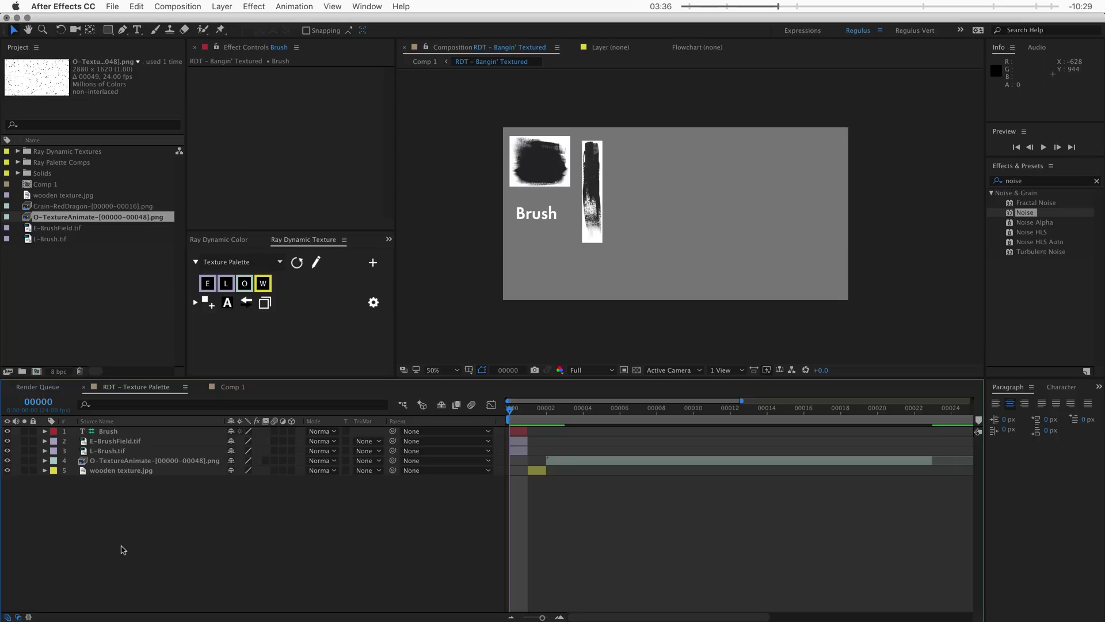
# Set the Scale of wooden texture.jpg to 25% in the palette composition
pyautogui.moveTo(514, 407)
pyautogui.mouseDown()
pyautogui.moveTo(565, 409)
pyautogui.moveTo(508, 414)
pyautogui.mouseUp()
pyautogui.click(520, 418)
pyautogui.click(138, 471)
pyautogui.press('s')
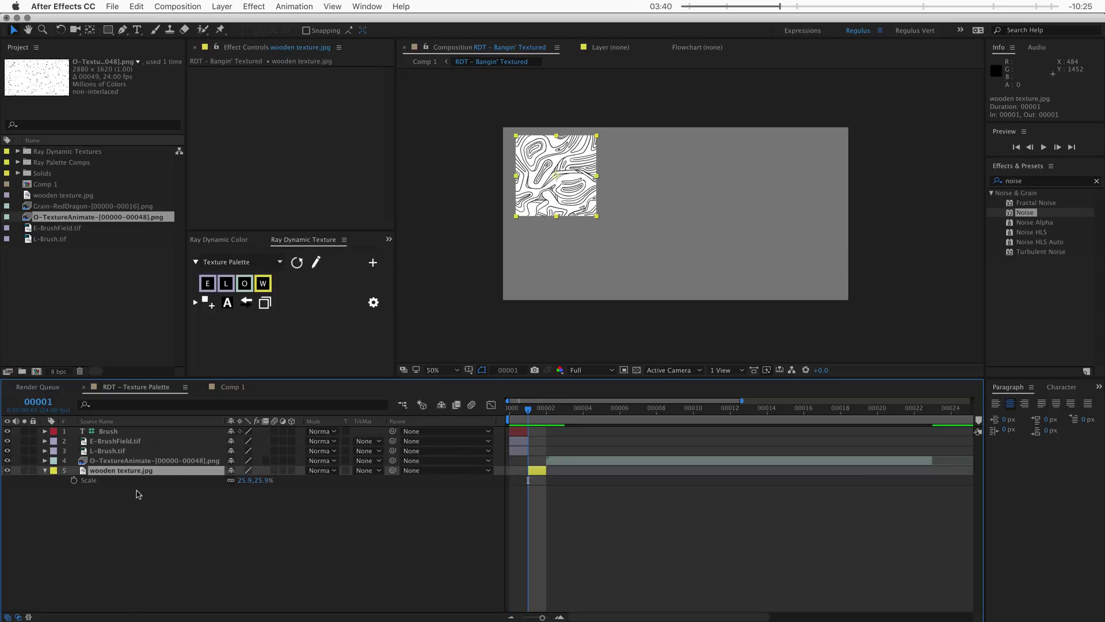
pyautogui.click(245, 480)
pyautogui.write('259')
pyautogui.press('Return')
# Add the wooden texture from the palette to Comp 1 at frame 0 and reveal its Scale
pyautogui.click(223, 387)
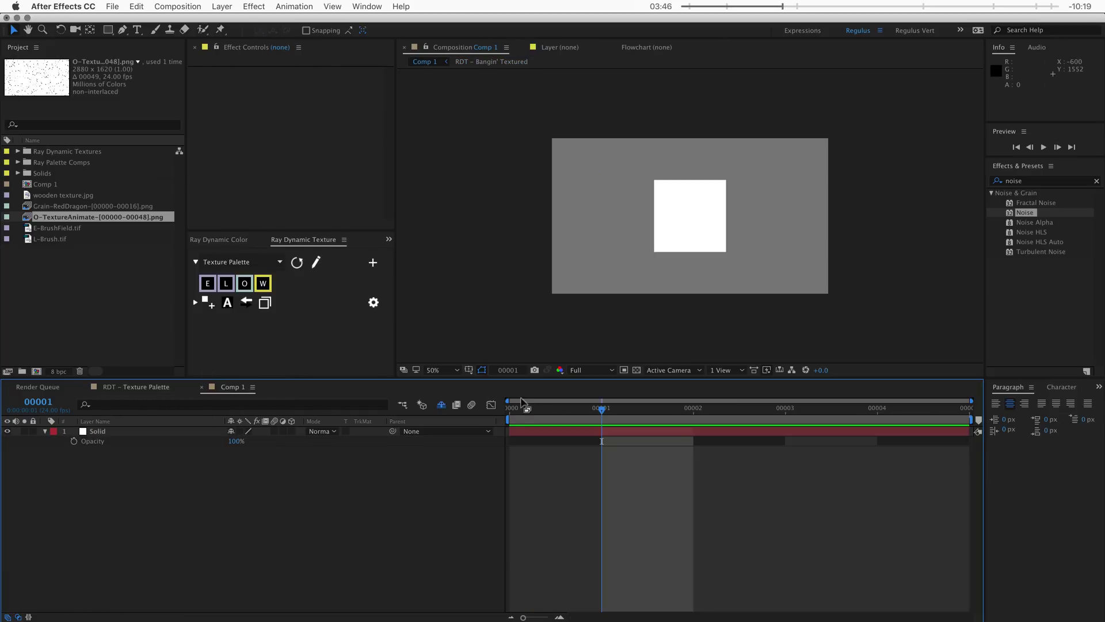
pyautogui.click(536, 407)
pyautogui.click(263, 286)
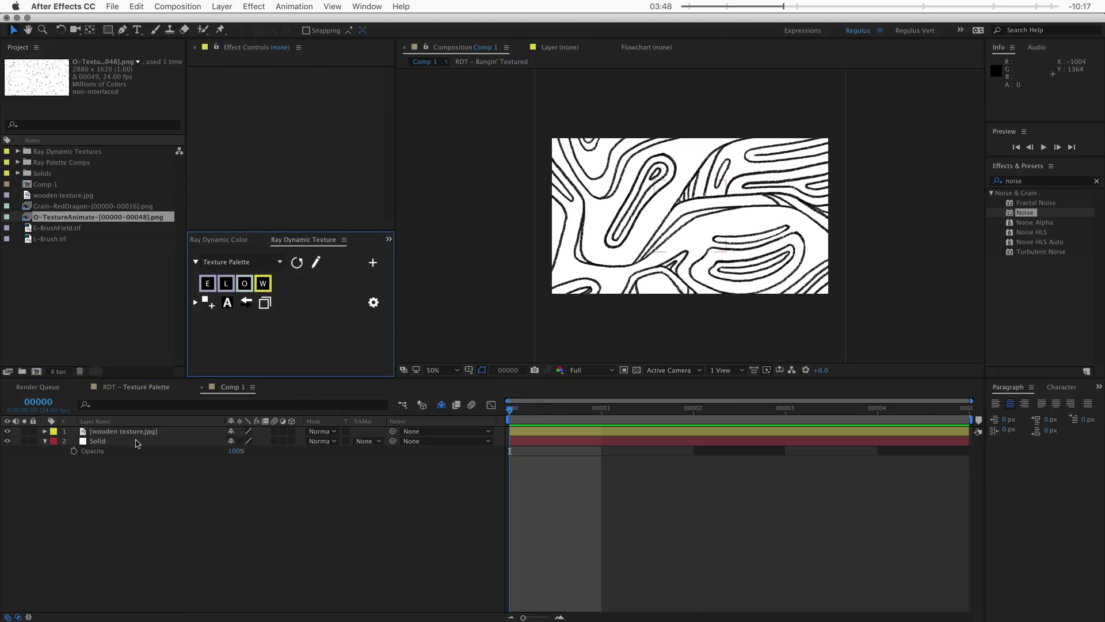
pyautogui.click(137, 433)
pyautogui.press('s')
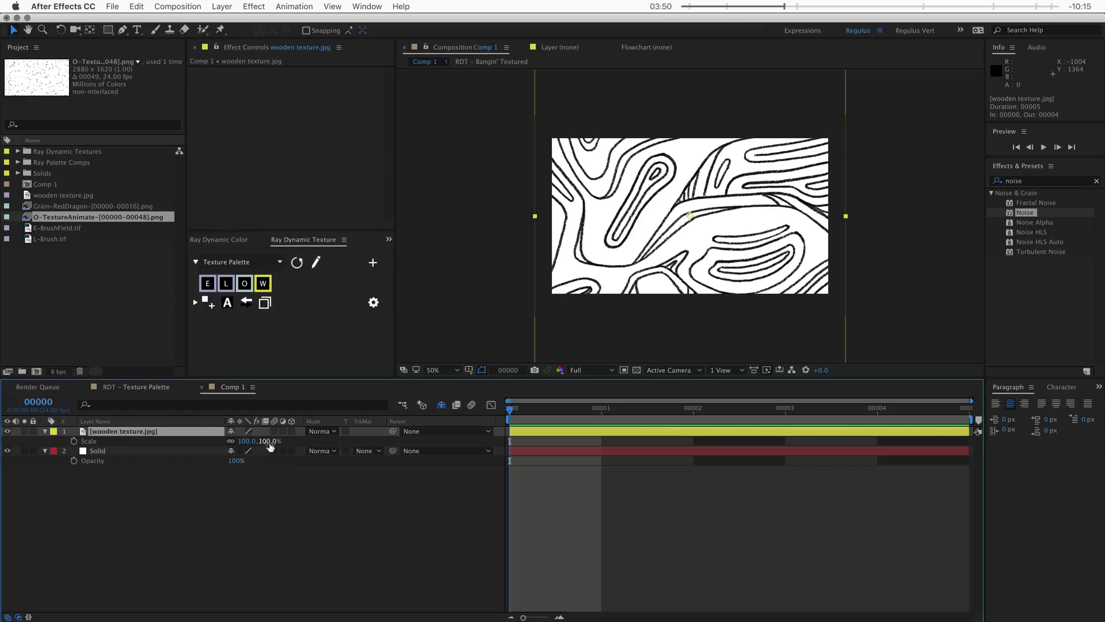
# Add a Scale keyframe at frame 0 to wooden texture.jpg in the texture palette composition
pyautogui.click(158, 390)
pyautogui.click(91, 490)
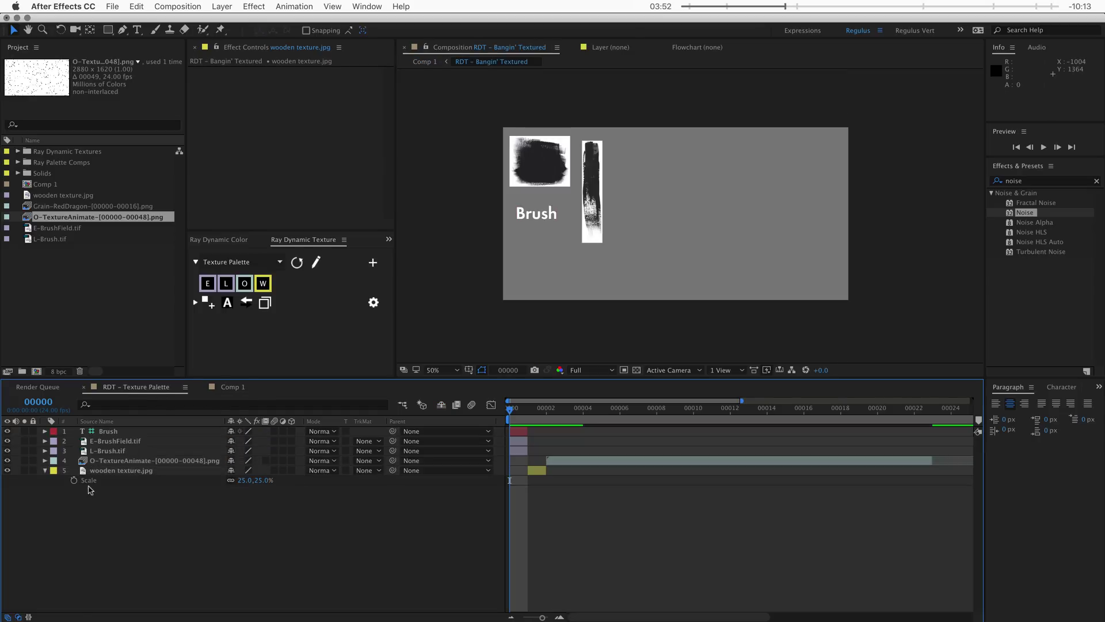
pyautogui.click(74, 480)
pyautogui.click(102, 524)
# Replace the wooden texture layer in Comp 1 with a fresh copy from the palette
pyautogui.click(232, 387)
pyautogui.click(119, 546)
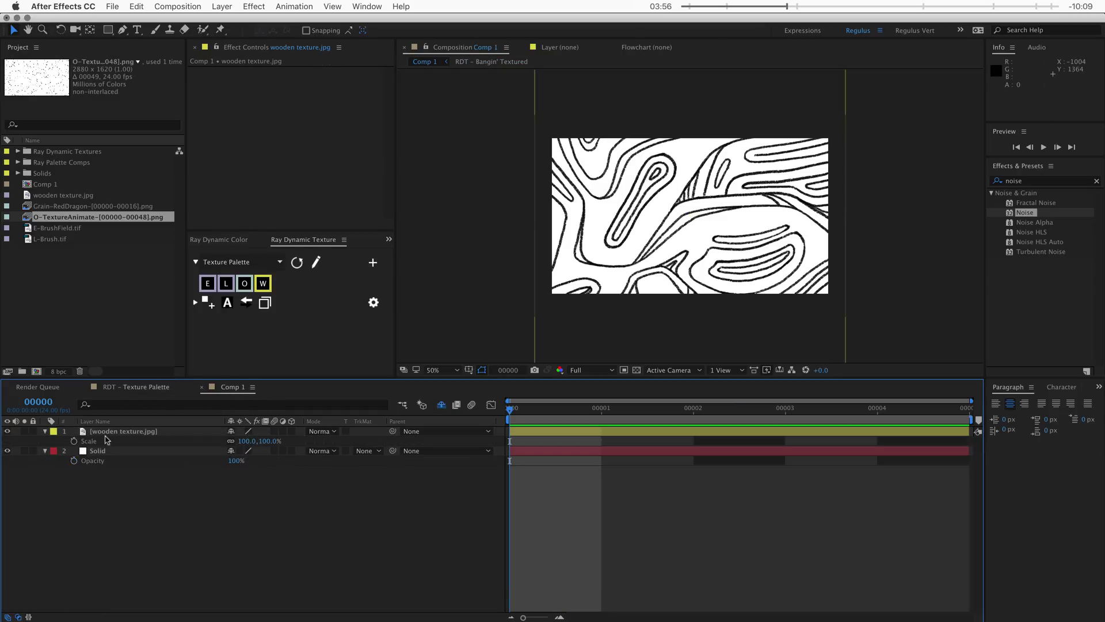
pyautogui.click(106, 433)
pyautogui.press('Delete')
pyautogui.click(258, 288)
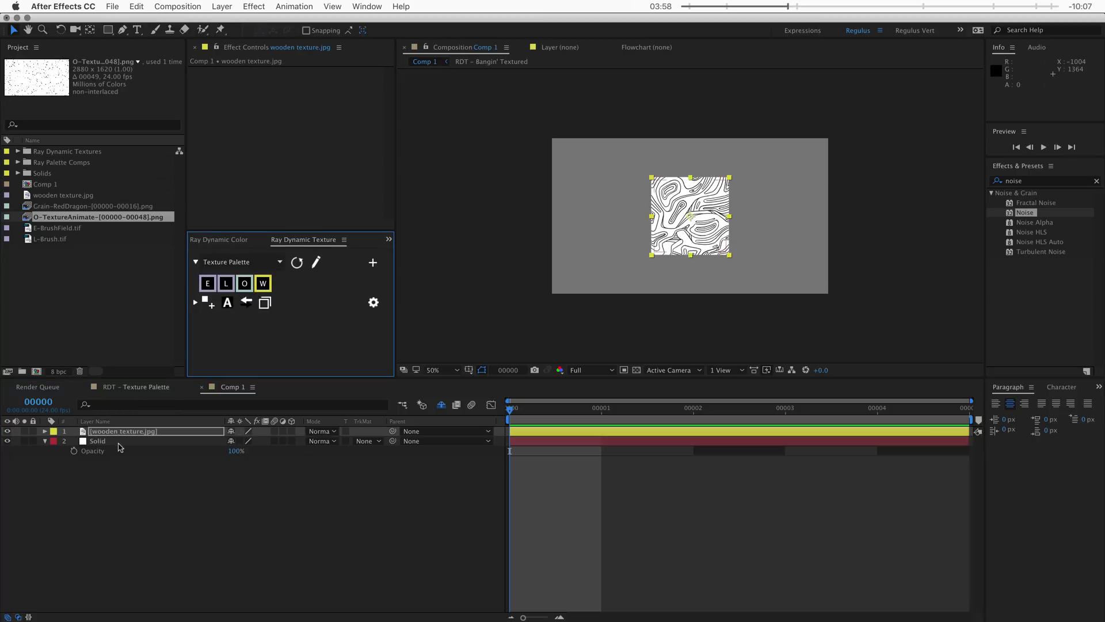
# Reveal the Scale of the new wooden texture layer in Comp 1 and undo adding that layer
pyautogui.click(520, 440)
pyautogui.click(536, 431)
pyautogui.keyDown('shift'); pyautogui.click(521, 451); pyautogui.keyUp('shift')
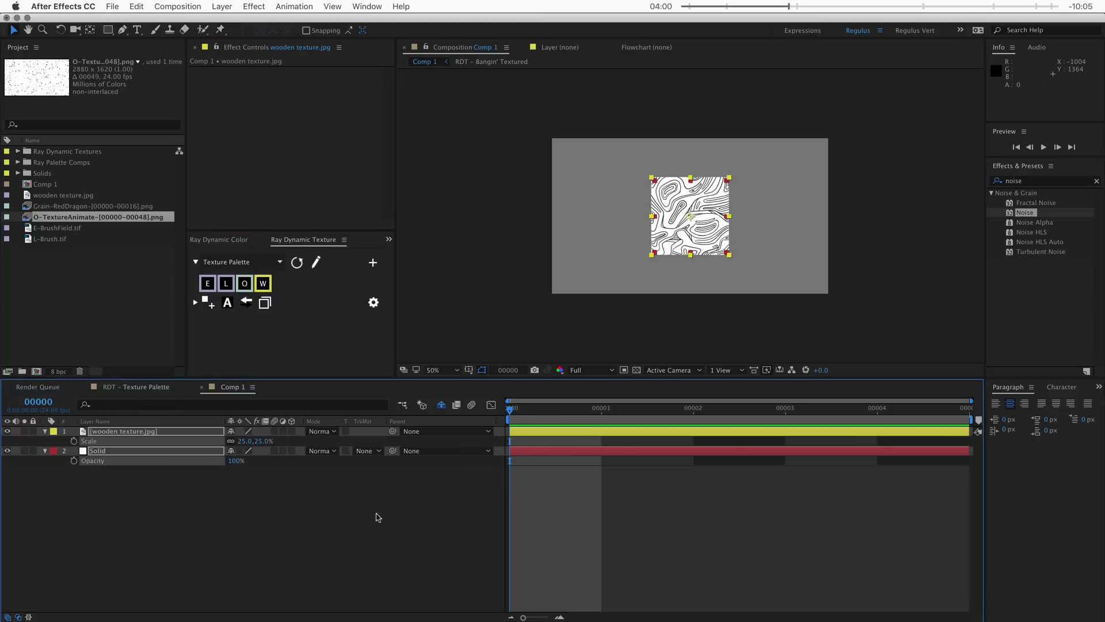
pyautogui.click(271, 582)
pyautogui.press('super+z')
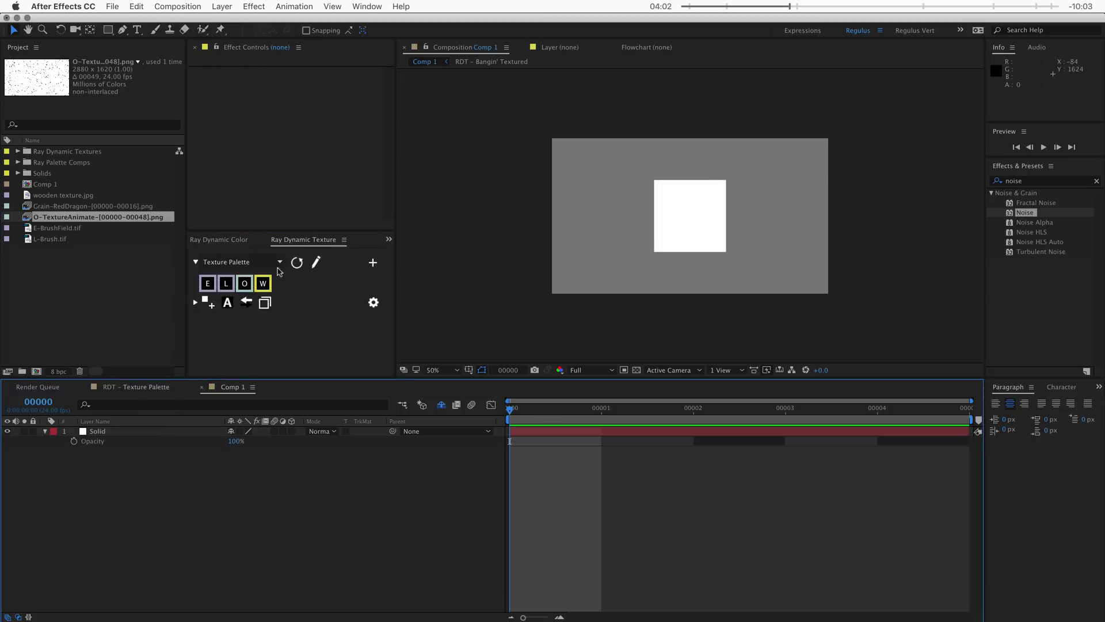
# Add a 100% Scale keyframe at frame 5 to wooden texture.jpg in the texture palette composition
pyautogui.click(315, 262)
pyautogui.click(300, 522)
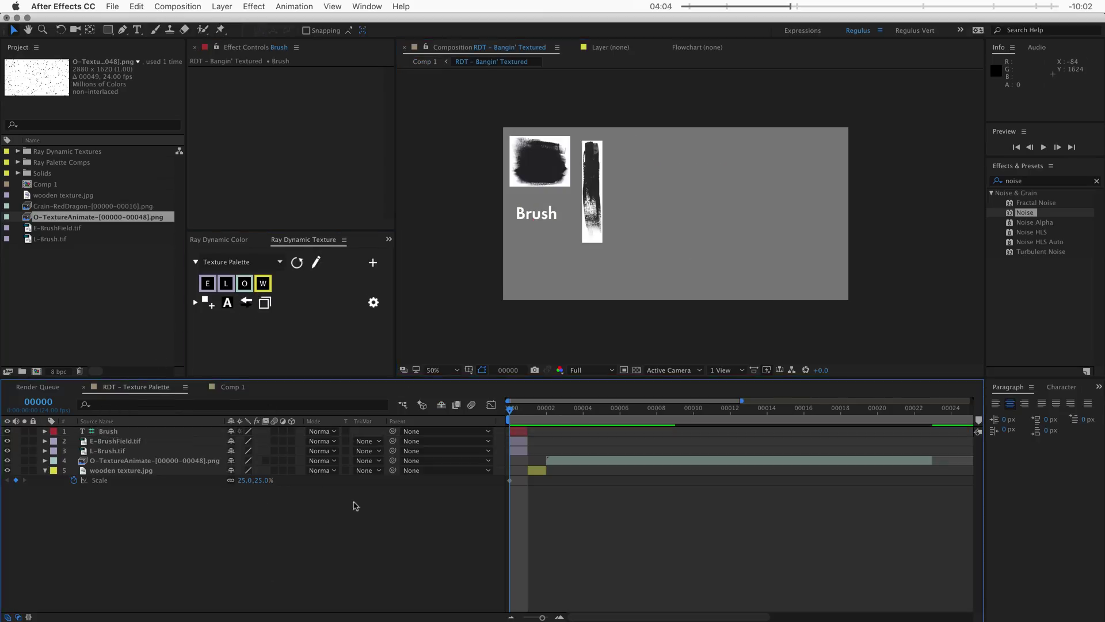
pyautogui.click(159, 483)
pyautogui.moveTo(545, 419); pyautogui.dragTo(602, 416)
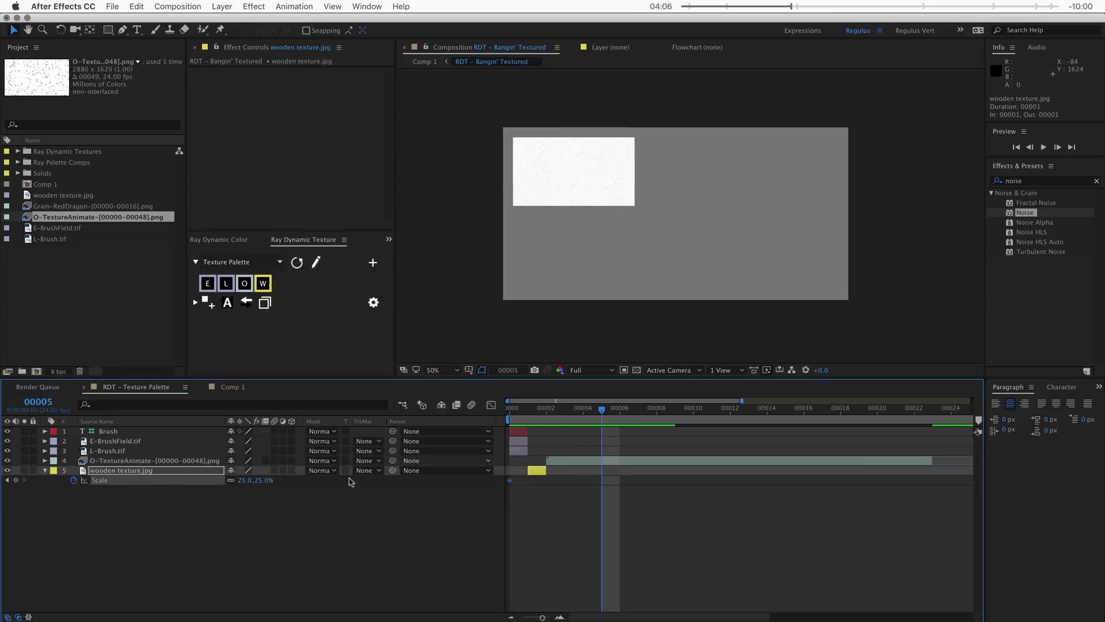
pyautogui.click(262, 481)
pyautogui.write('100')
pyautogui.press('Return')
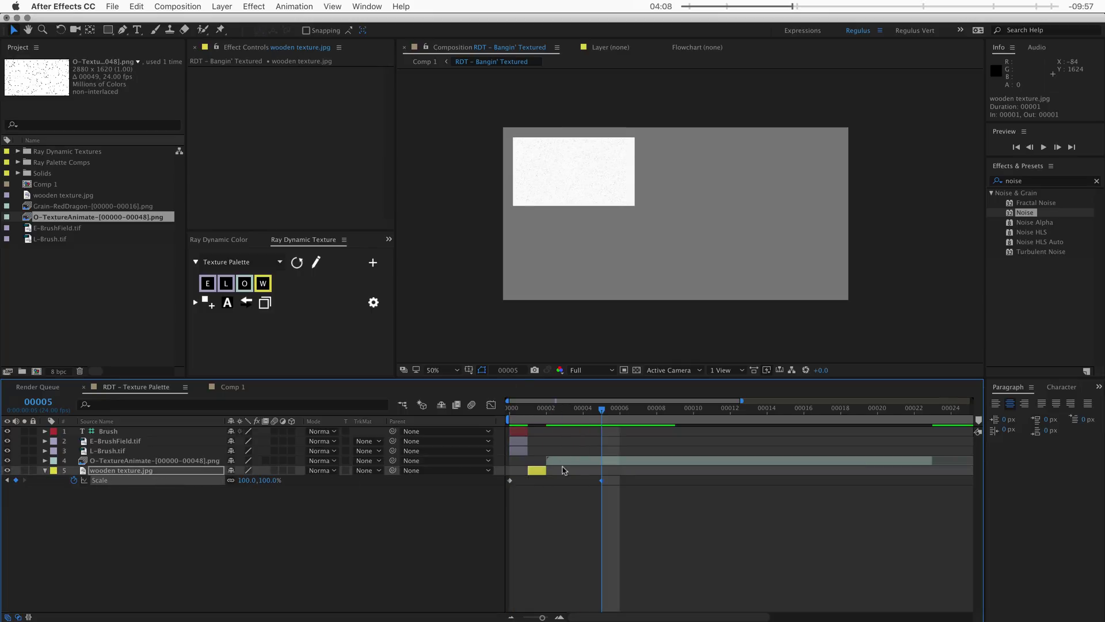
# Extend the wooden texture layer to span frames 0 to 4 and scrub through its scale animation
pyautogui.moveTo(545, 471); pyautogui.dragTo(602, 470)
pyautogui.moveTo(527, 471); pyautogui.dragTo(510, 470)
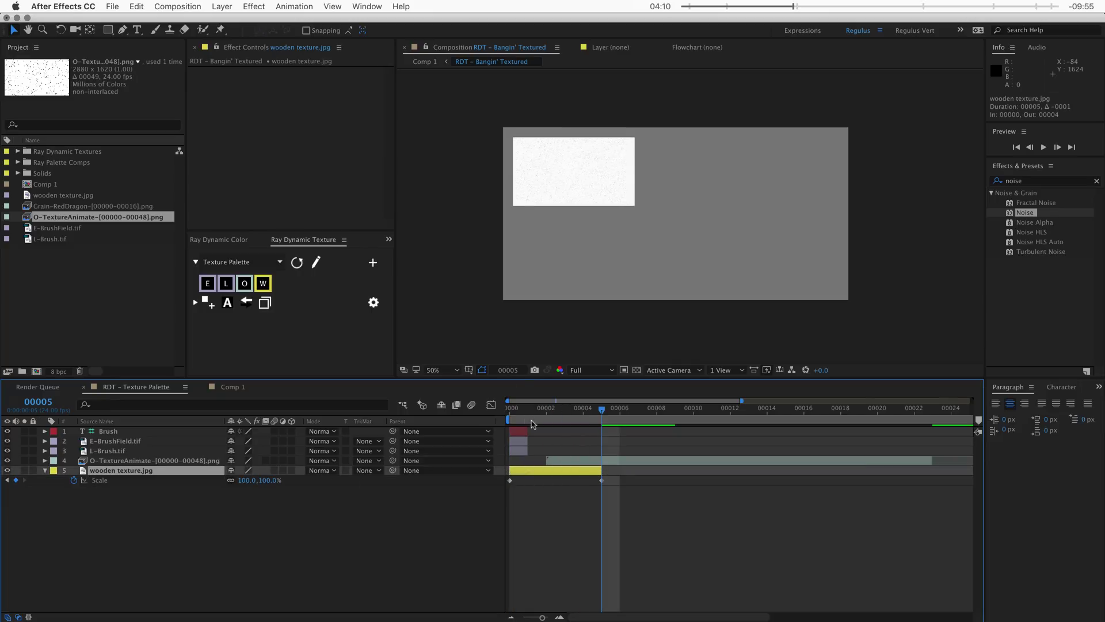
pyautogui.moveTo(523, 412); pyautogui.dragTo(603, 413)
# Add the animated wooden texture from the palette to Comp 1 at frame 4 and preview it
pyautogui.click(230, 387)
pyautogui.click(262, 283)
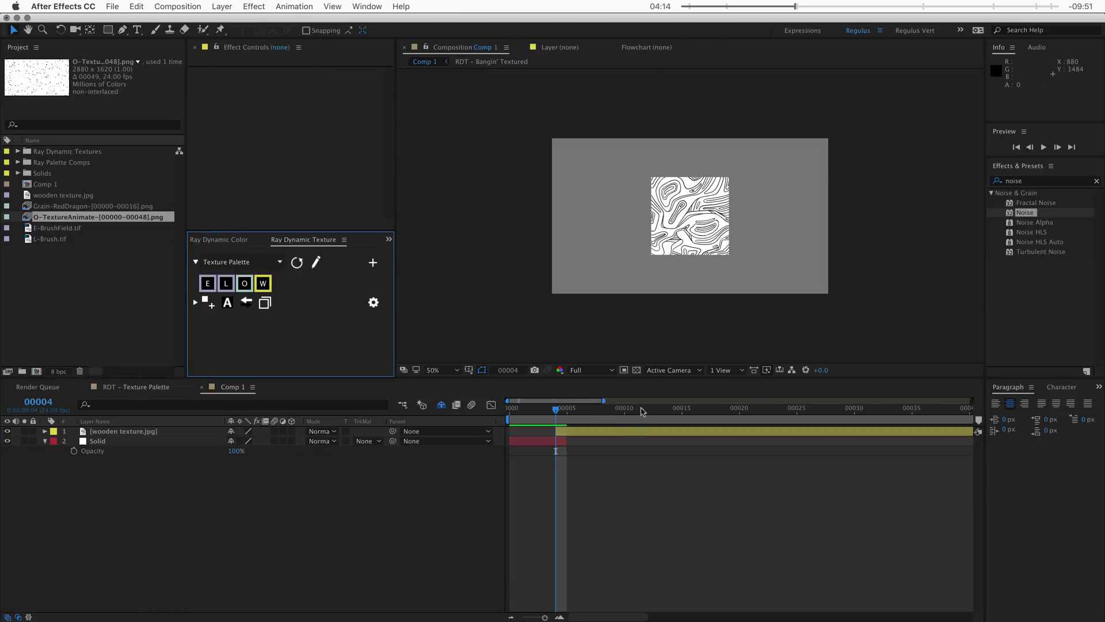
pyautogui.moveTo(557, 412)
pyautogui.mouseDown()
pyautogui.moveTo(613, 412)
pyautogui.moveTo(555, 412)
pyautogui.mouseUp()
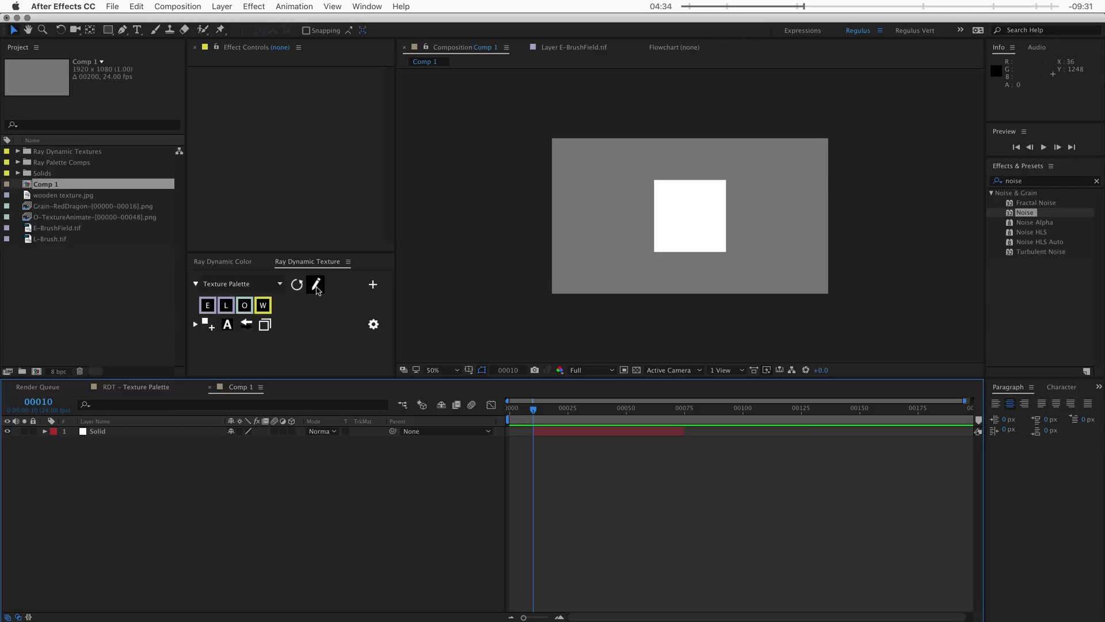
pyautogui.click(337, 278)
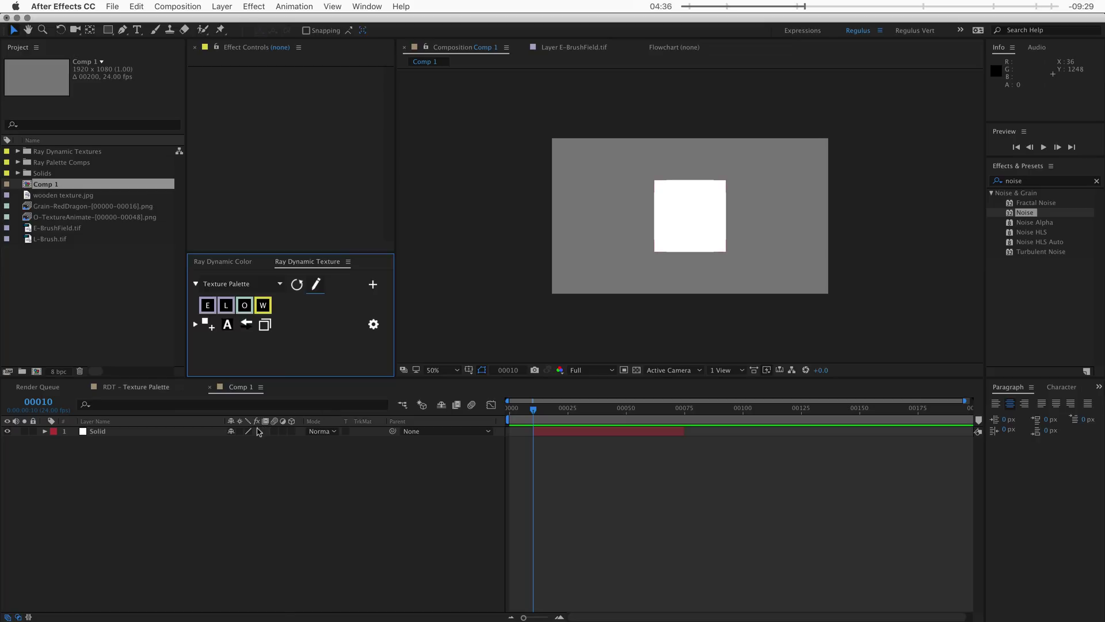
# Open the Texture Palette composition for editing and remove the Scale keyframes from the wooden texture.jpg layer
pyautogui.click(248, 493)
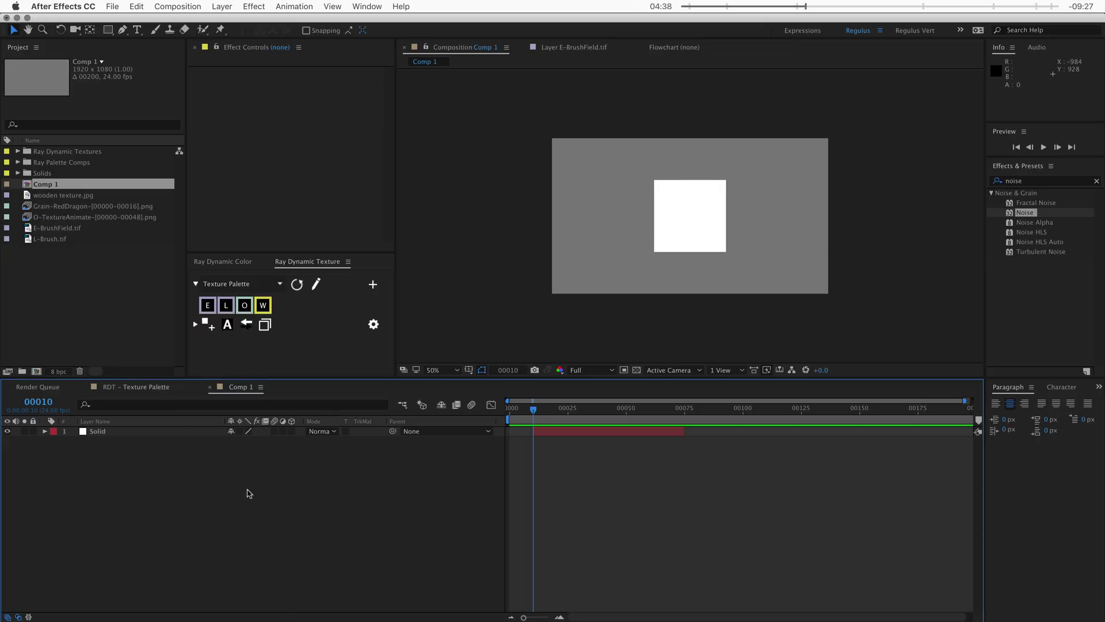
pyautogui.click(316, 283)
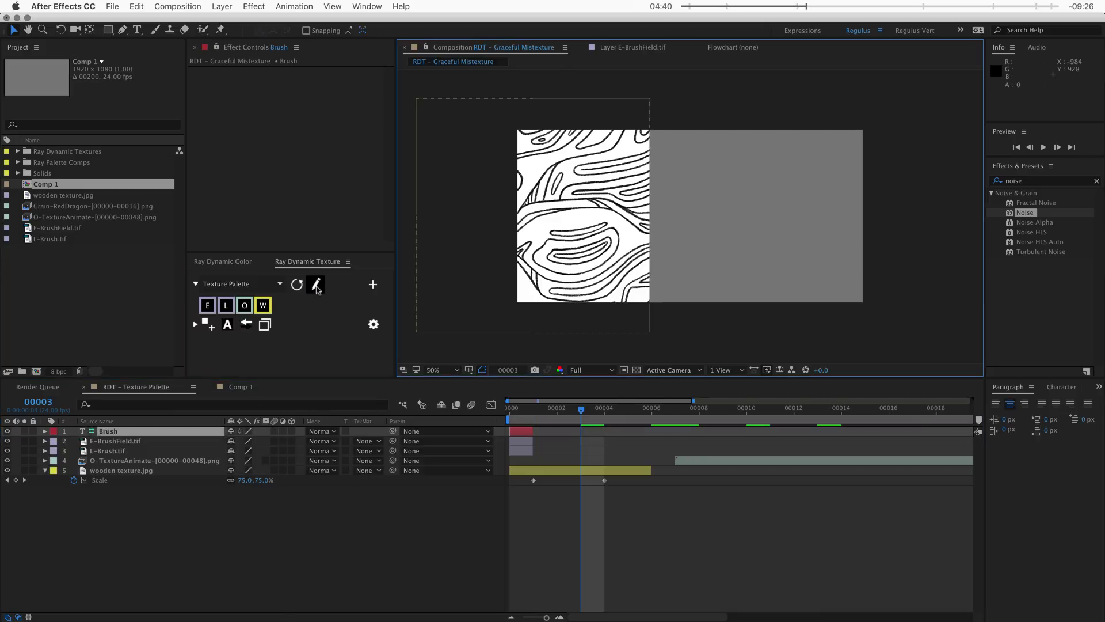
pyautogui.click(170, 537)
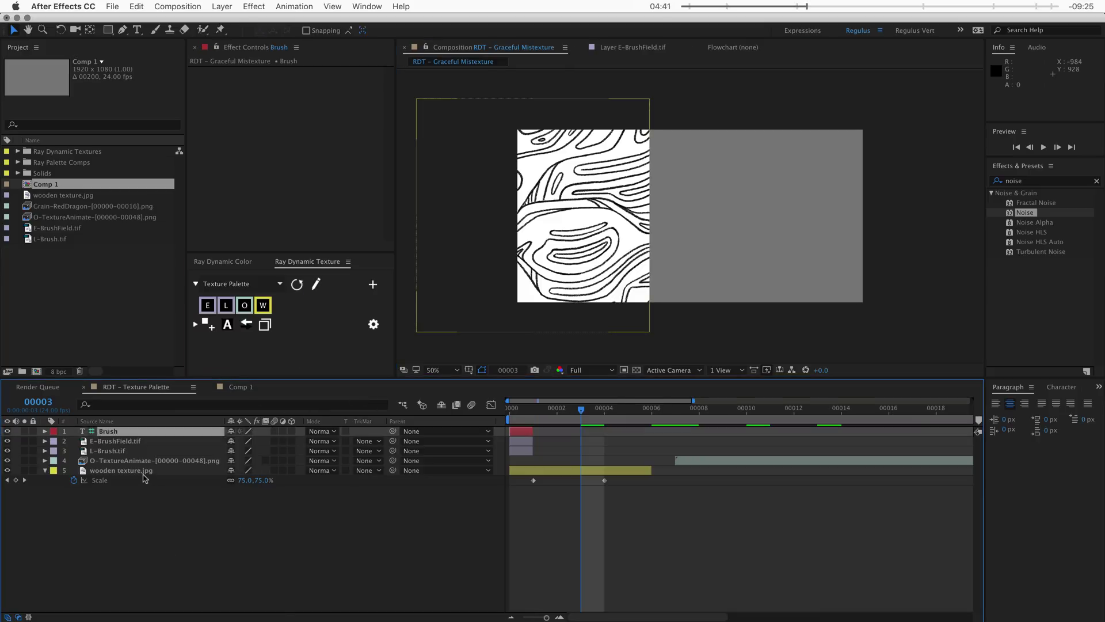
pyautogui.click(74, 480)
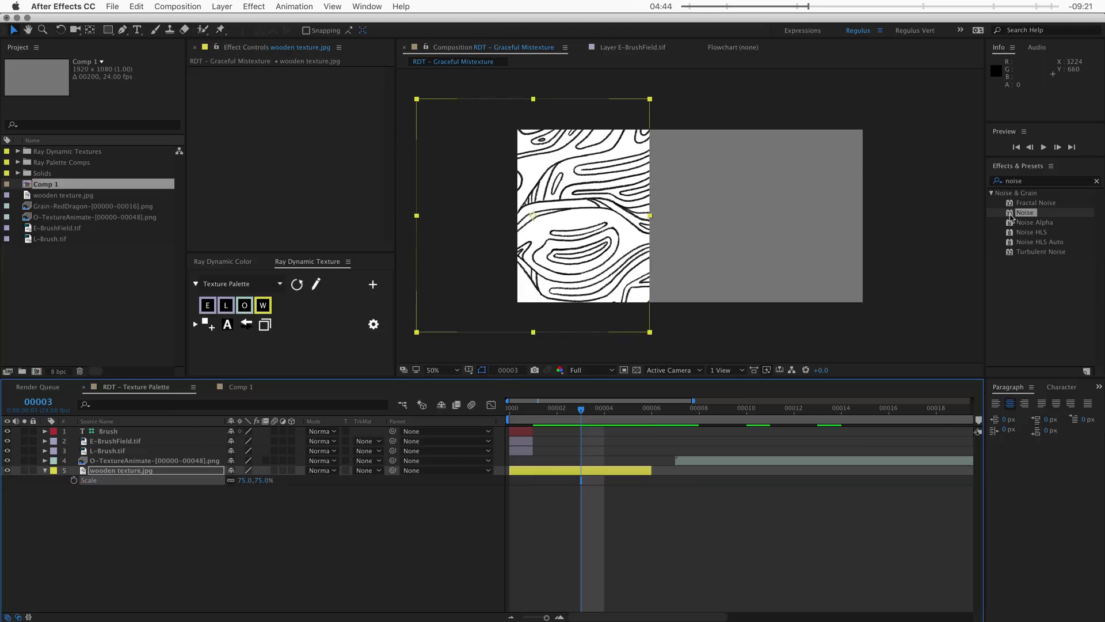
# Apply the Noise effect to the wooden texture.jpg layer with Amount of Noise at 5%
pyautogui.moveTo(1011, 213); pyautogui.dragTo(599, 173)
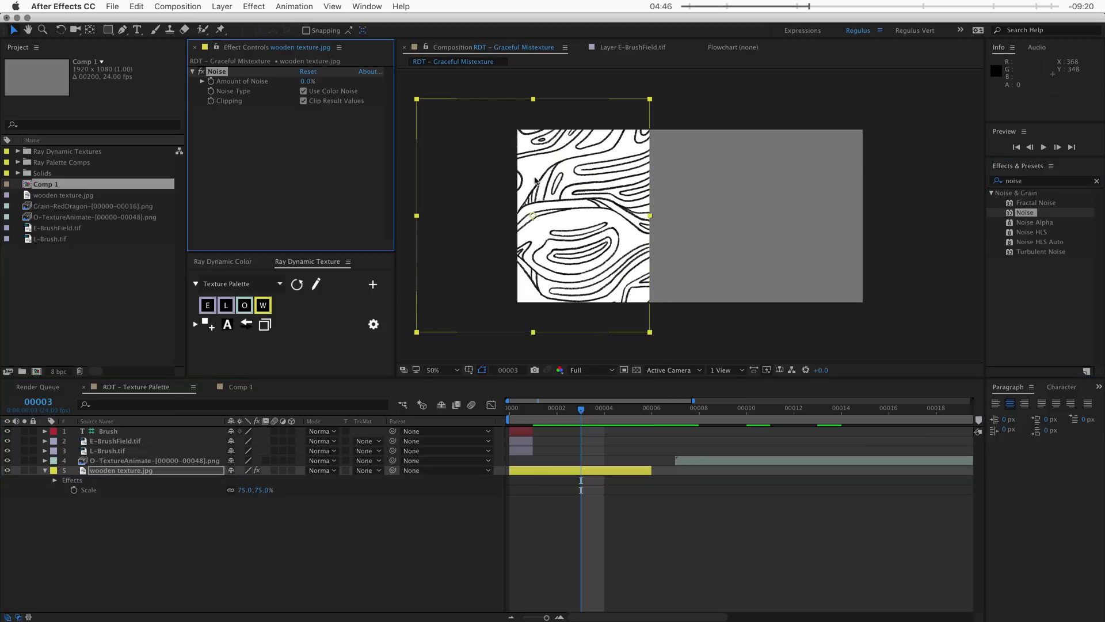
pyautogui.click(308, 81)
pyautogui.press('Return')
# Set the wooden texture.jpg layer's blending mode to Multiply and its Opacity to 50%
pyautogui.click(106, 538)
pyautogui.click(107, 471)
pyautogui.click(323, 470)
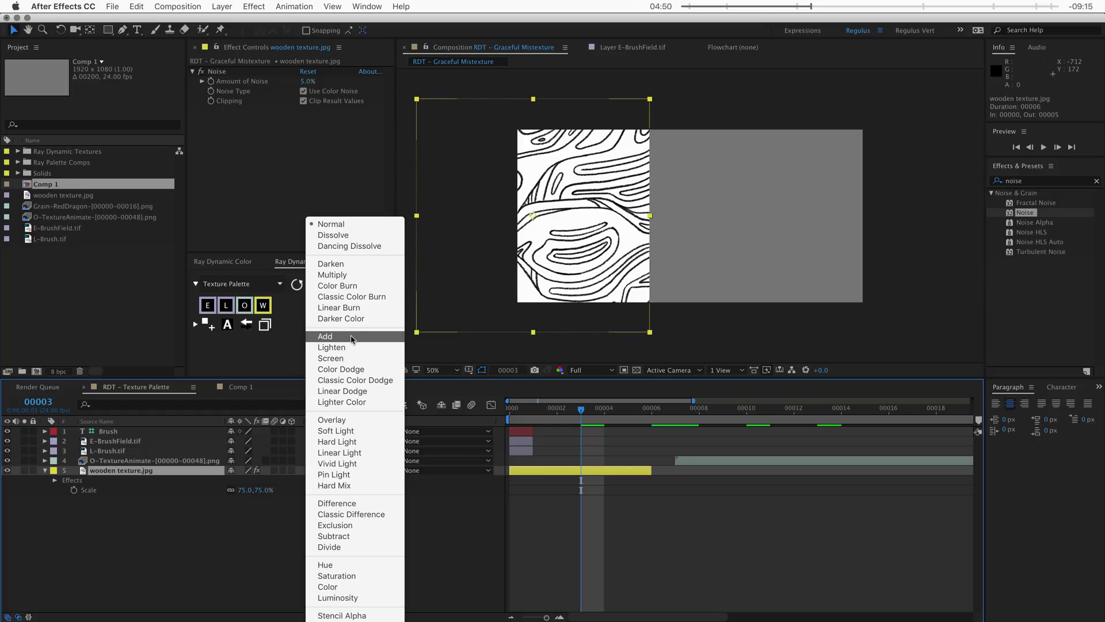
pyautogui.click(332, 275)
pyautogui.press('t')
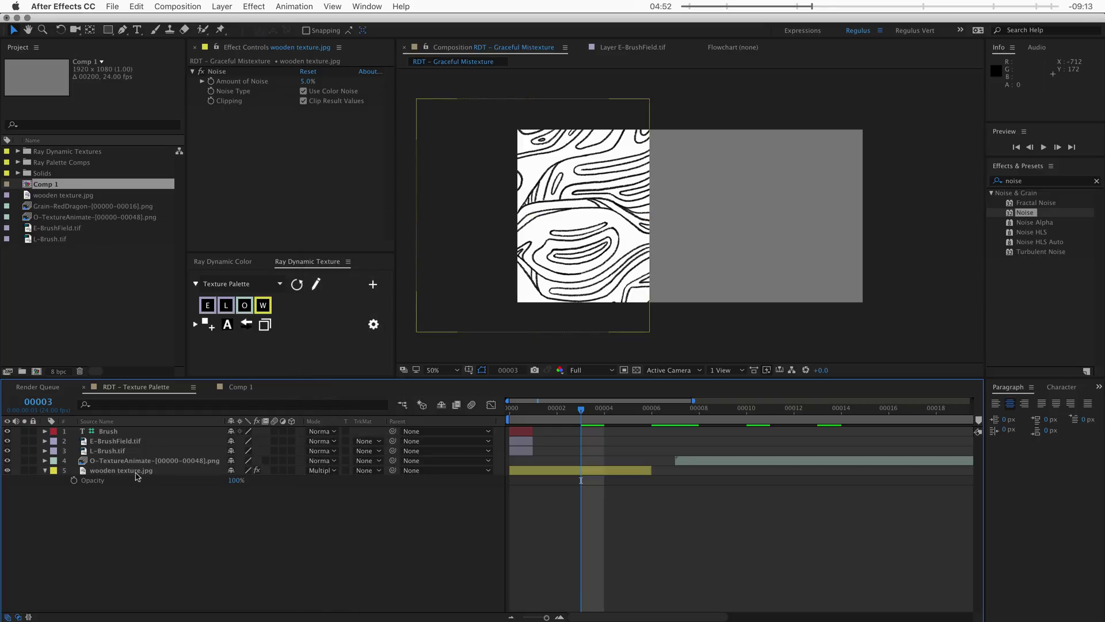
pyautogui.click(234, 480)
pyautogui.write('50')
pyautogui.press('Return')
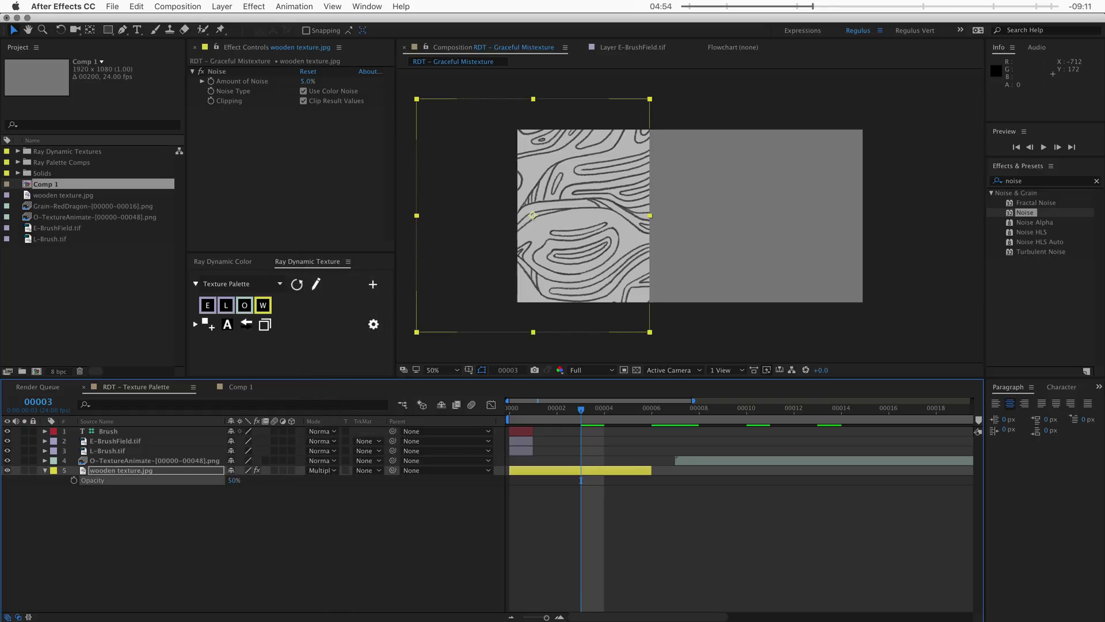
pyautogui.click(73, 480)
# Return to Comp 1 and colour the white solid with swatch 2 of the Ray Dynamic Color palette
pyautogui.click(241, 387)
pyautogui.click(241, 482)
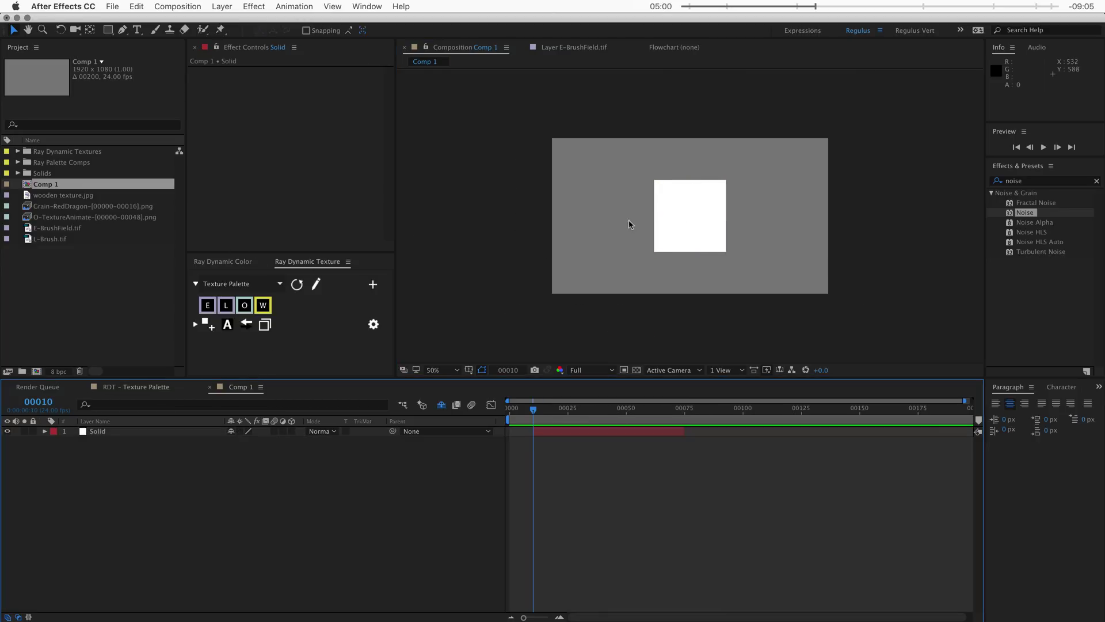
pyautogui.click(659, 220)
pyautogui.click(228, 264)
pyautogui.click(227, 305)
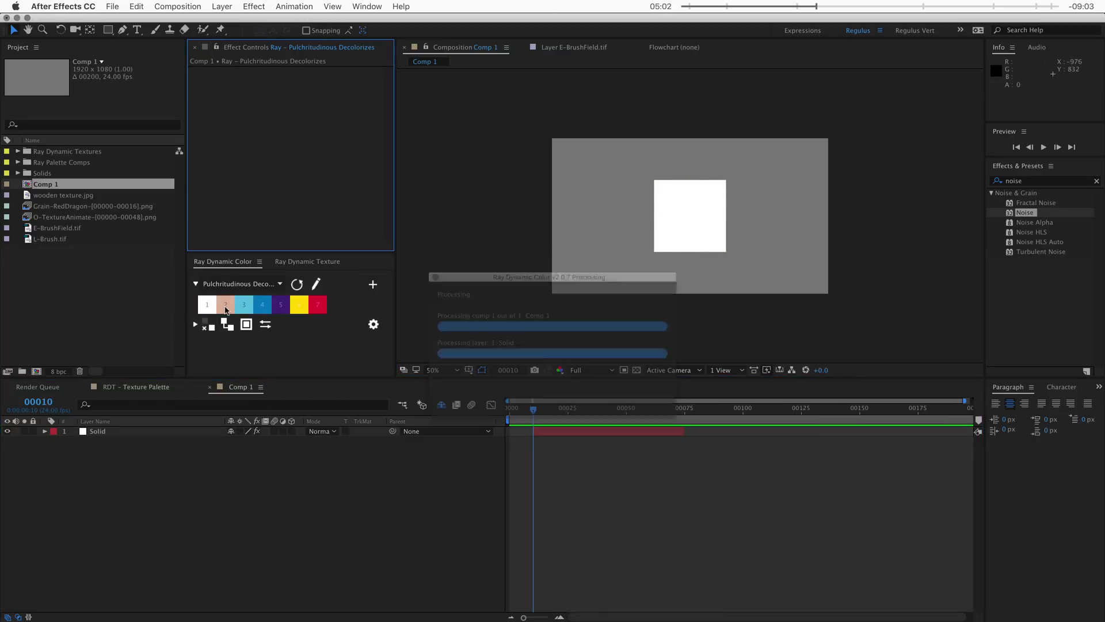
# Apply the wooden texture from the Ray Dynamic Texture palette to the solid and reveal the new texture layer's Opacity
pyautogui.click(292, 265)
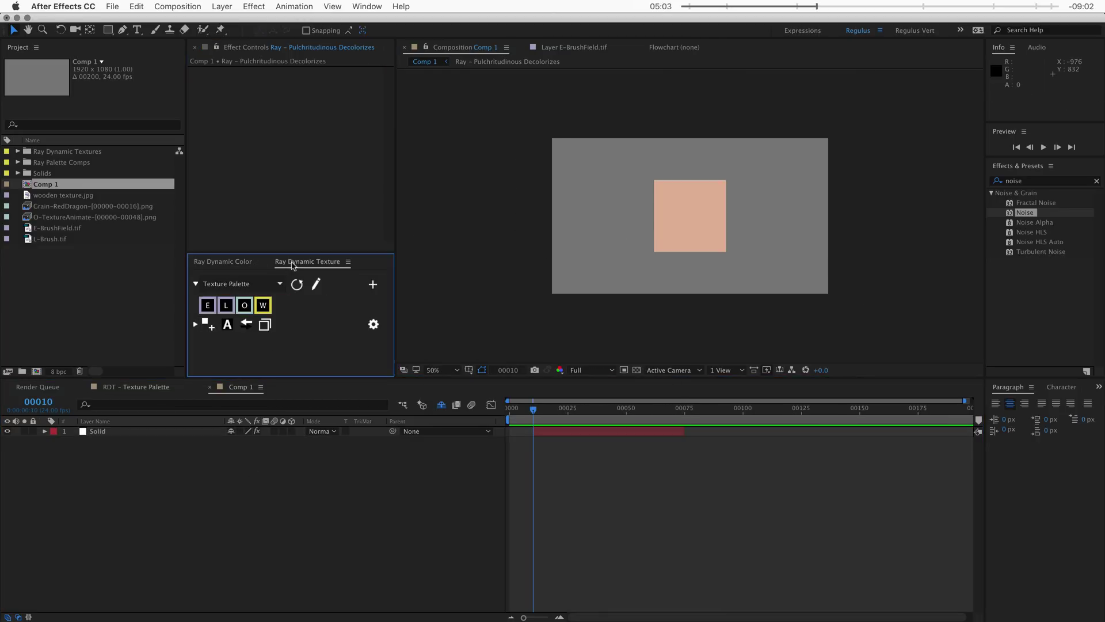
pyautogui.click(689, 221)
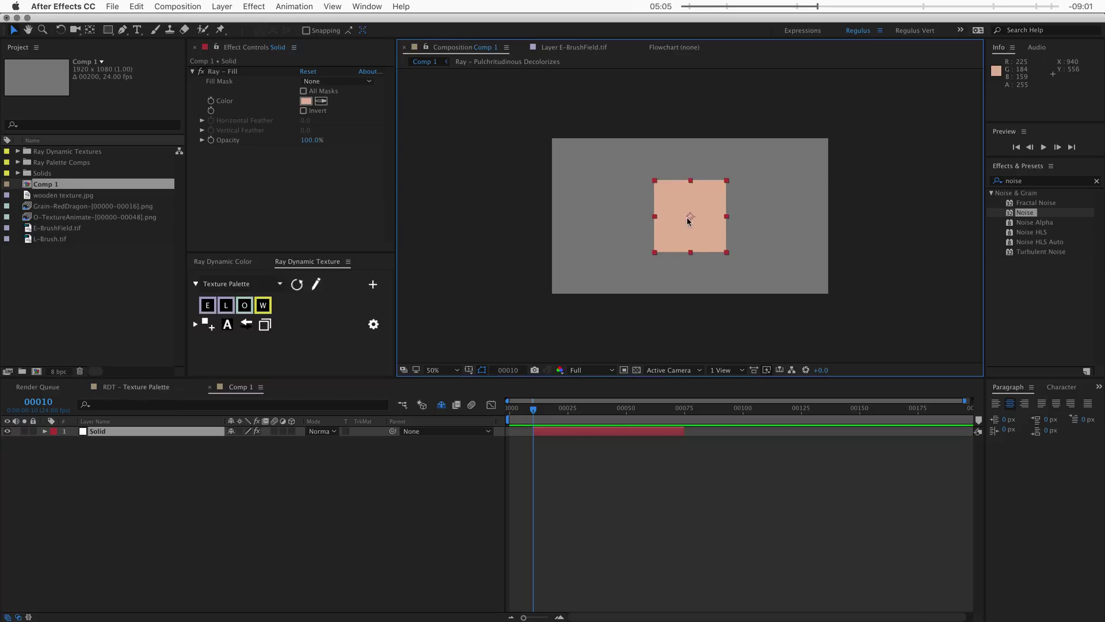
pyautogui.click(263, 307)
pyautogui.click(244, 472)
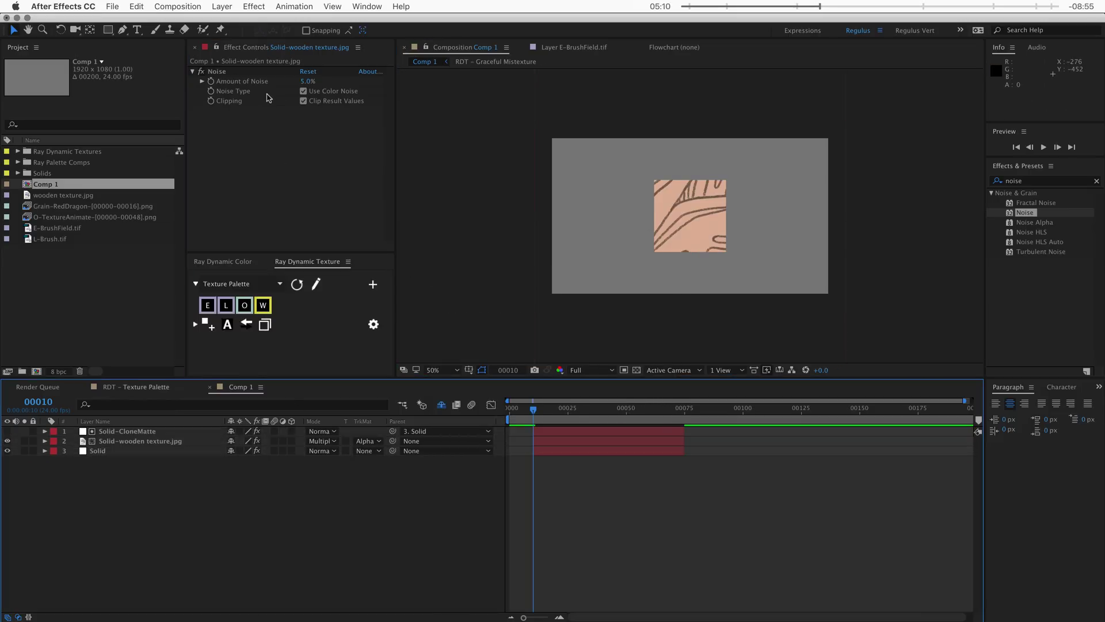
pyautogui.click(157, 442)
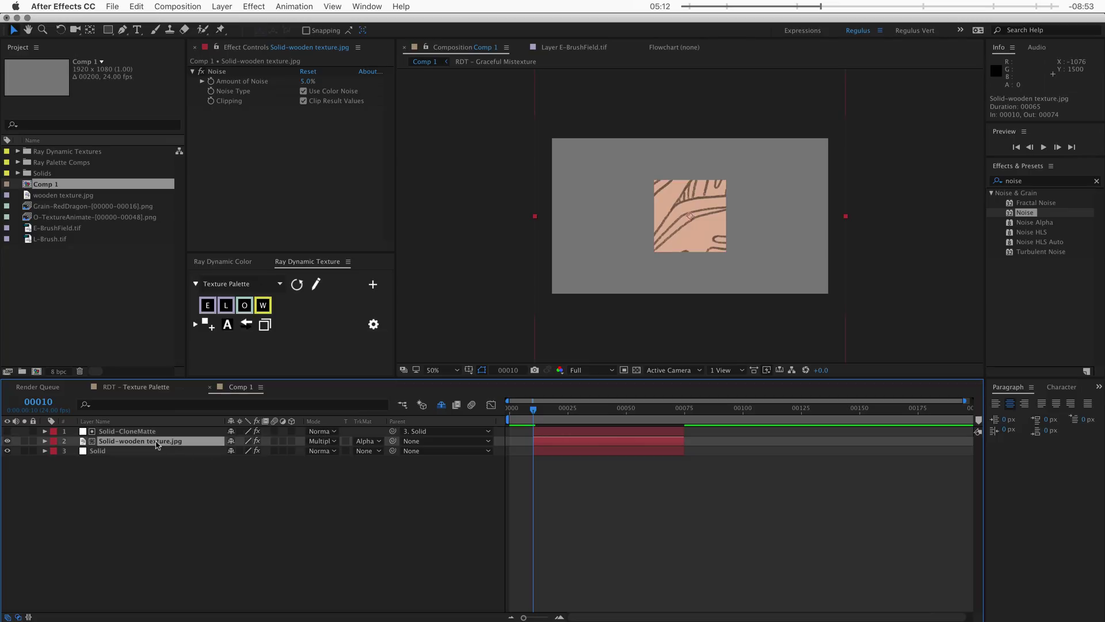
pyautogui.press('t')
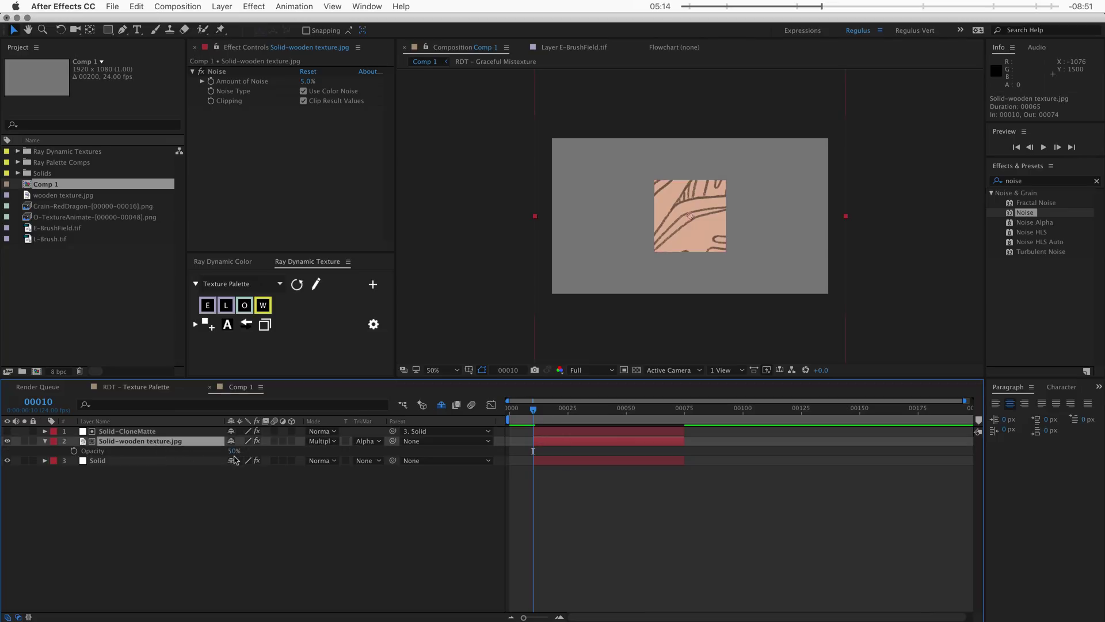
pyautogui.click(236, 482)
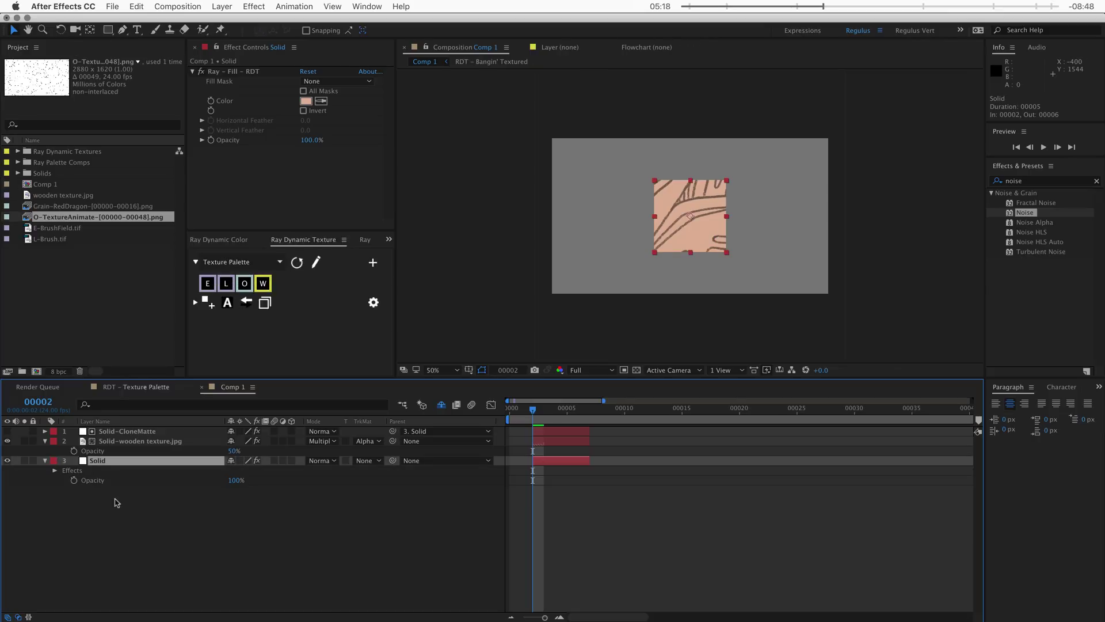
# Move the Solid layer around the Comp 1 frame to test how the unparented wooden texture behaves
pyautogui.click(115, 503)
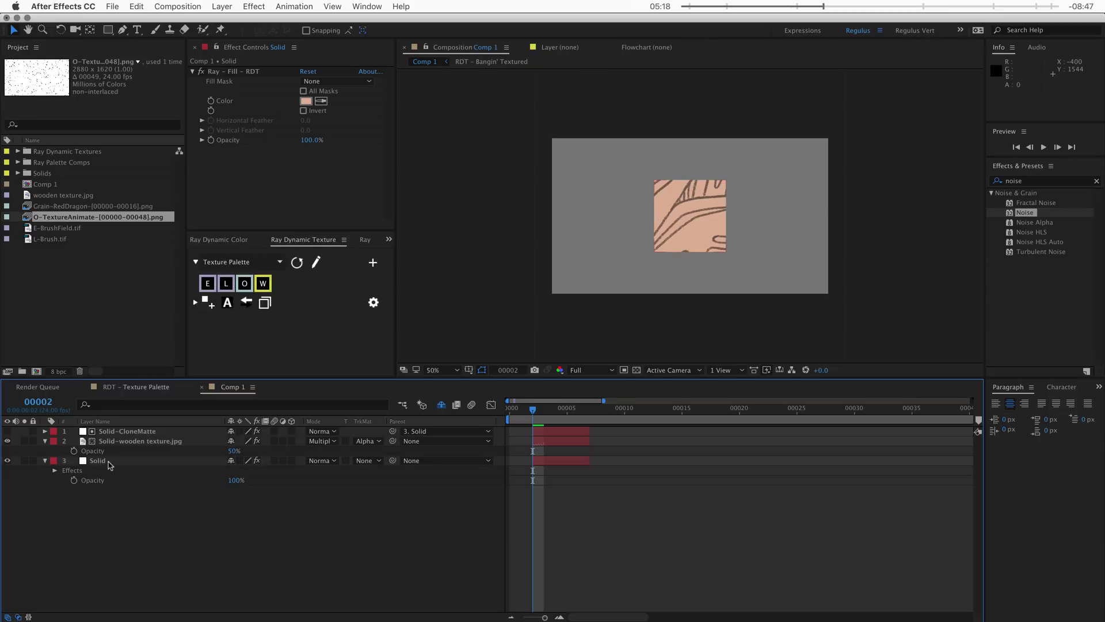
pyautogui.click(109, 461)
pyautogui.moveTo(678, 223); pyautogui.dragTo(712, 216)
pyautogui.click(274, 516)
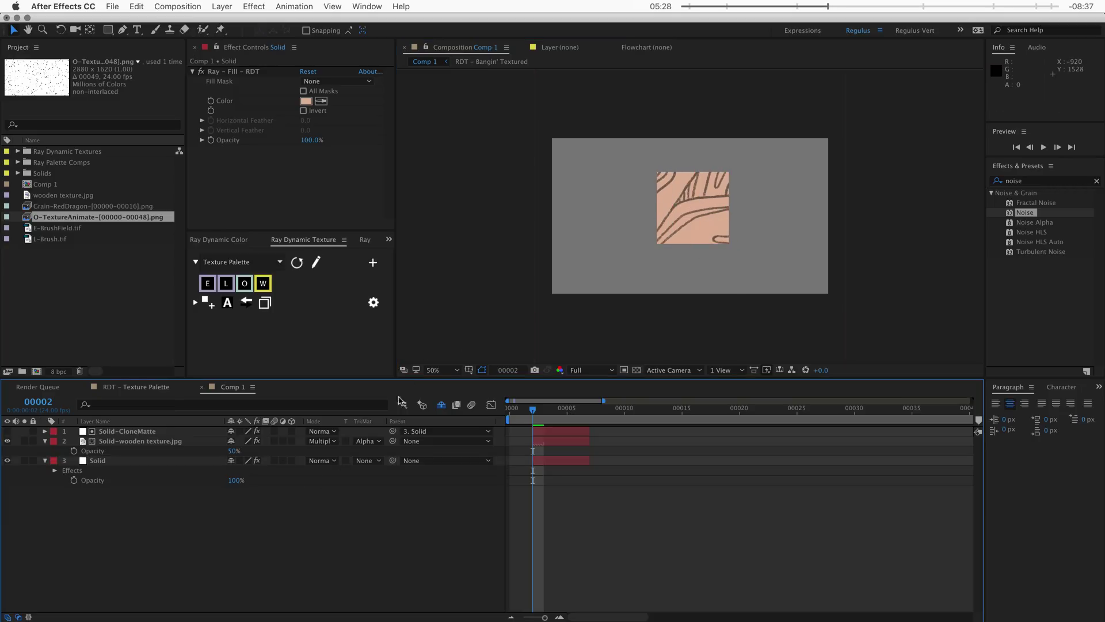
# Parent the Solid-wooden texture.jpg layer to the Solid layer and move the solid to the right
pyautogui.moveTo(394, 441); pyautogui.dragTo(161, 460)
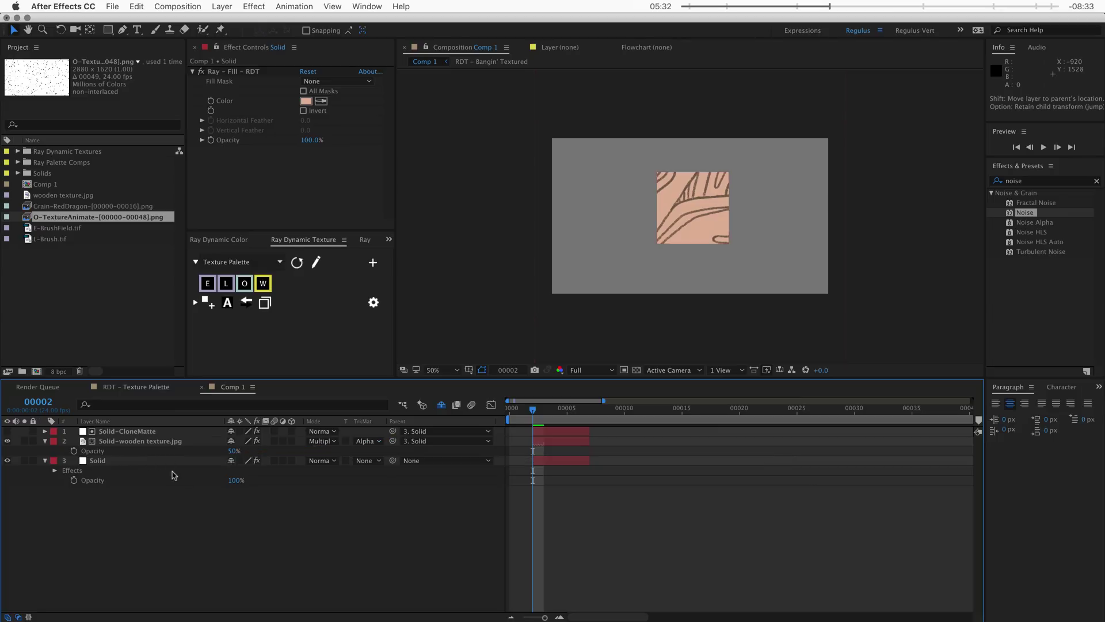
pyautogui.click(163, 461)
pyautogui.moveTo(697, 233); pyautogui.dragTo(736, 233)
# Delete the Solid-CloneMatte and Solid-wooden texture.jpg layers from Comp 1
pyautogui.click(190, 452)
pyautogui.click(164, 441)
pyautogui.keyDown('shift'); pyautogui.click(163, 431); pyautogui.keyUp('shift')
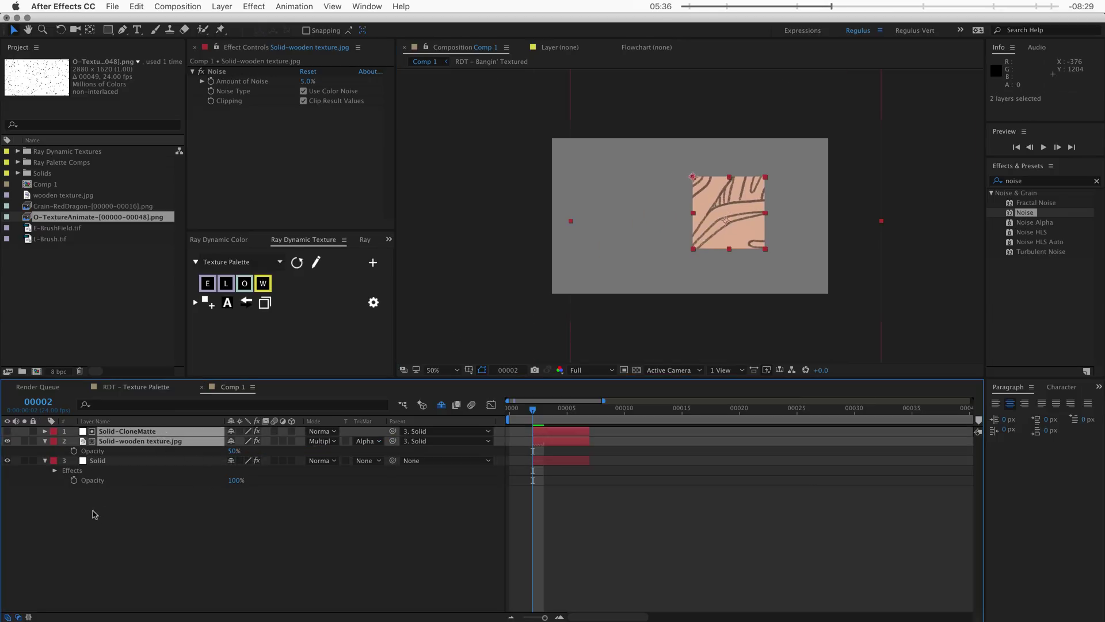
pyautogui.press('Delete')
# Apply the wooden texture to the solid with automatic parenting and move the solid to test that the texture follows
pyautogui.click(134, 431)
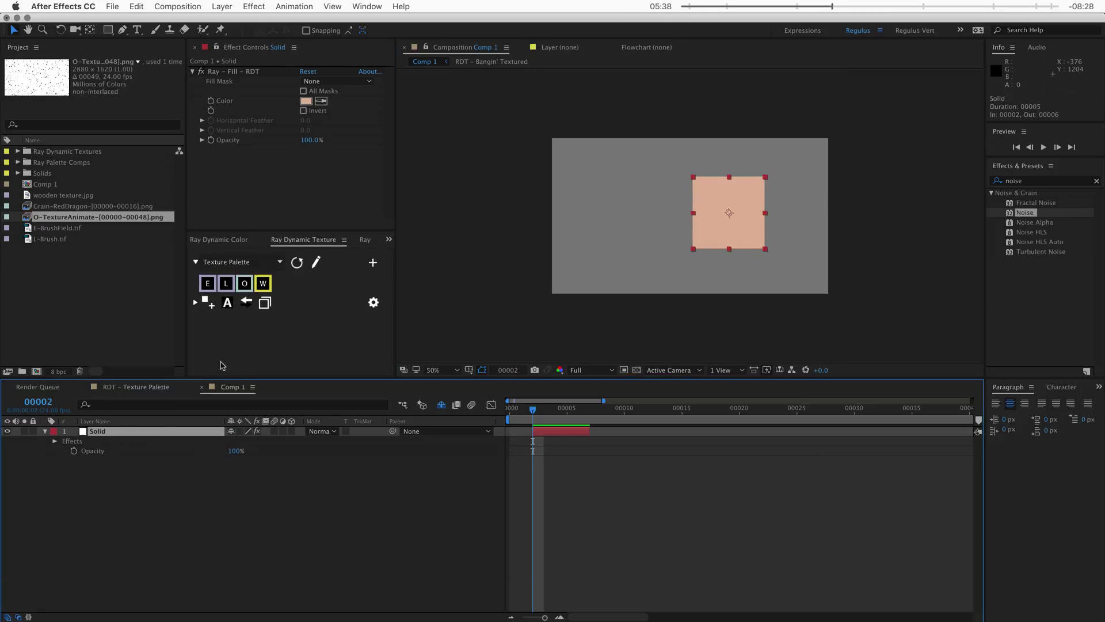
pyautogui.press('shift')
pyautogui.keyDown('shift'); pyautogui.click(262, 284); pyautogui.keyUp('shift')
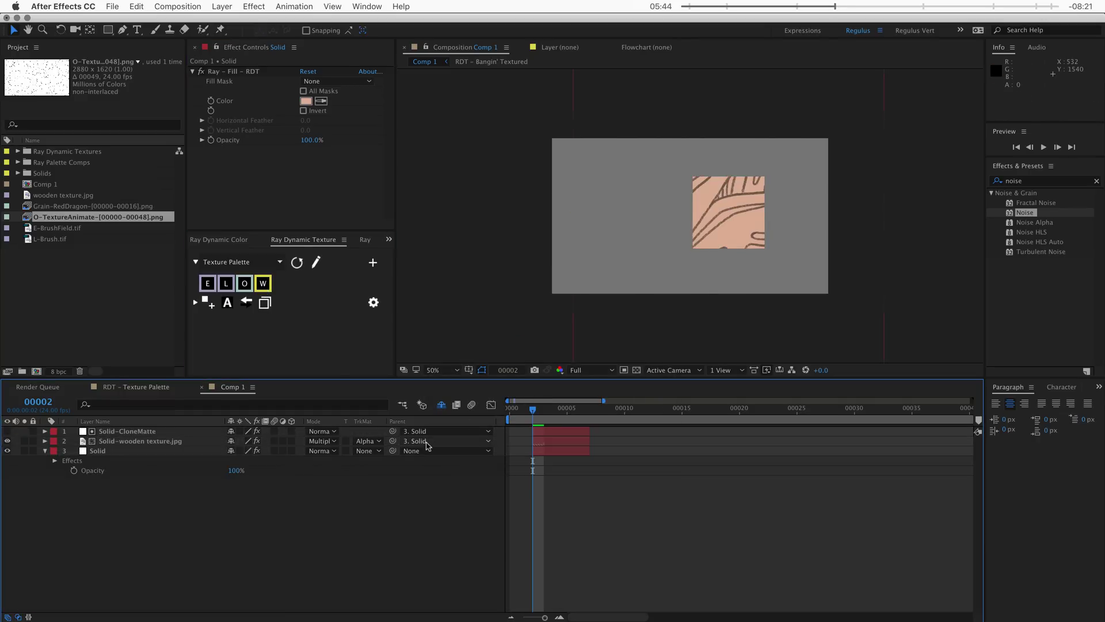
pyautogui.click(116, 454)
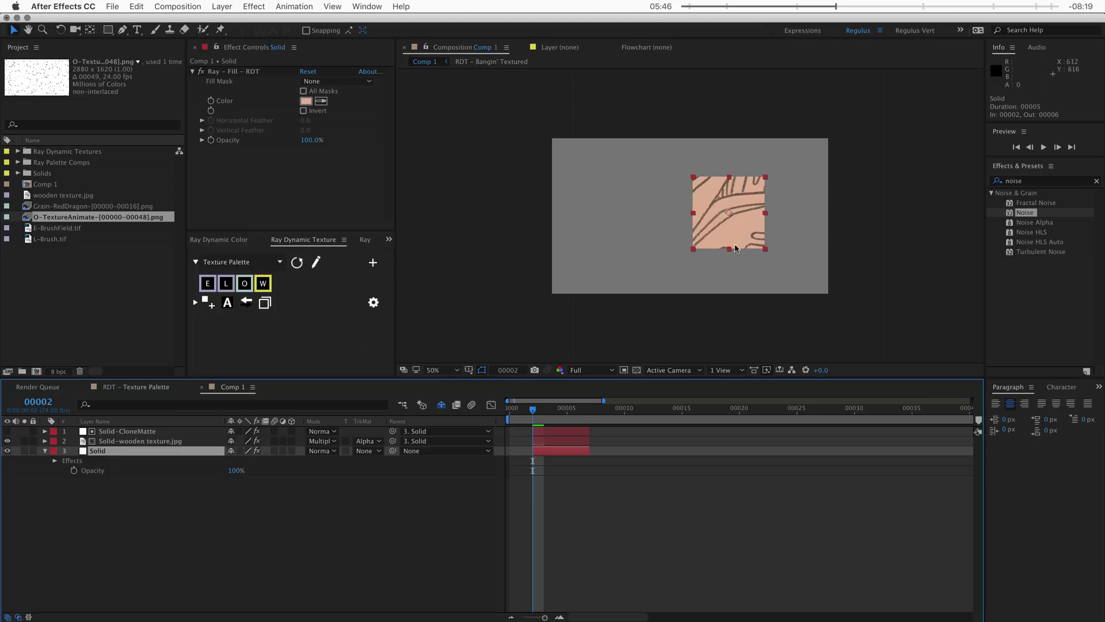
pyautogui.moveTo(747, 236)
pyautogui.mouseDown()
pyautogui.moveTo(680, 229)
pyautogui.moveTo(727, 232)
pyautogui.mouseUp()
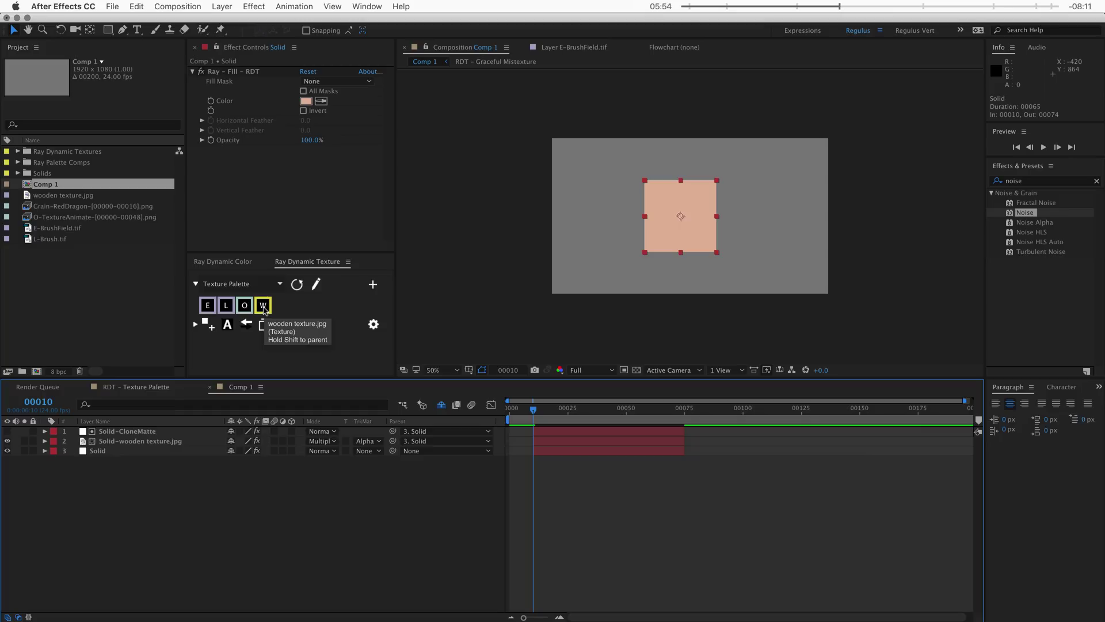
pyautogui.click(264, 306)
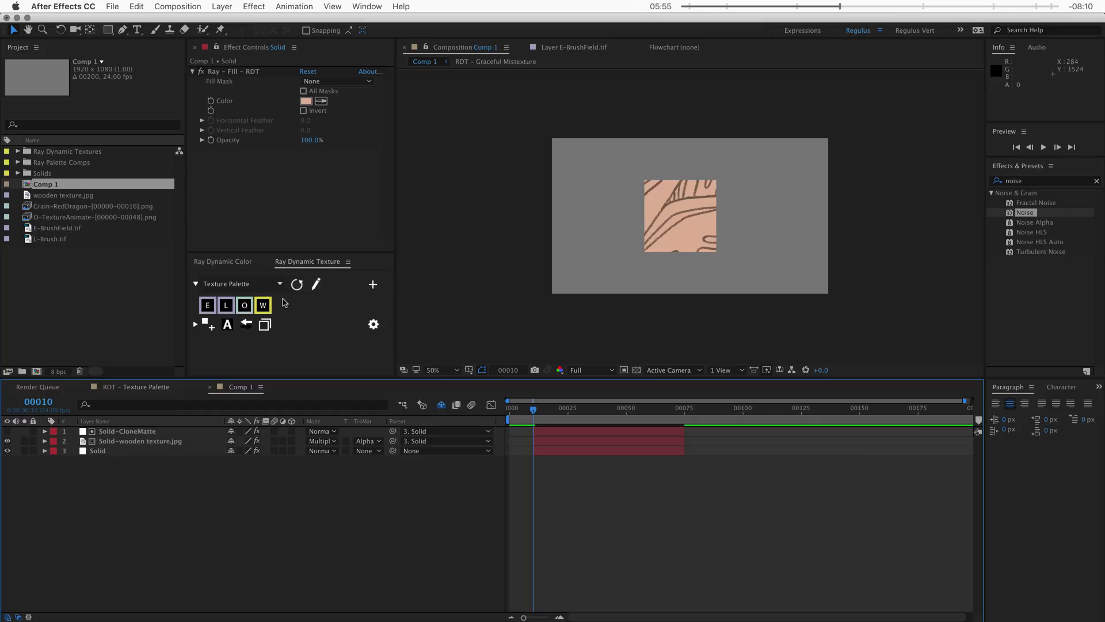
# Switch the texture palette's matte mode to Luma Matte and delete the solid's existing texture and clone matte layers
pyautogui.click(227, 325)
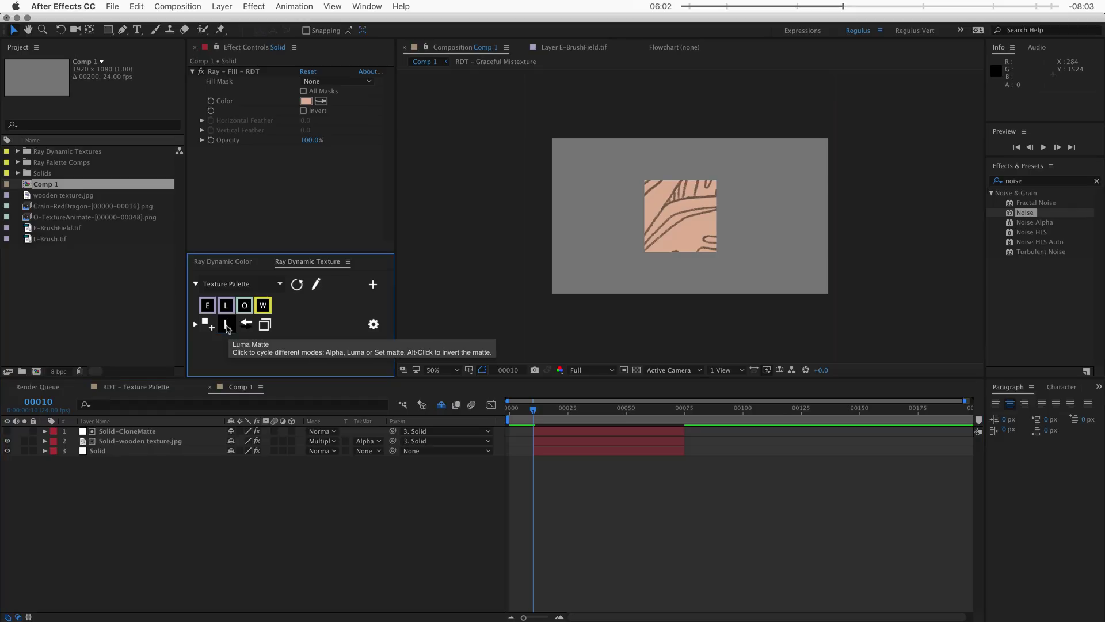
pyautogui.click(156, 441)
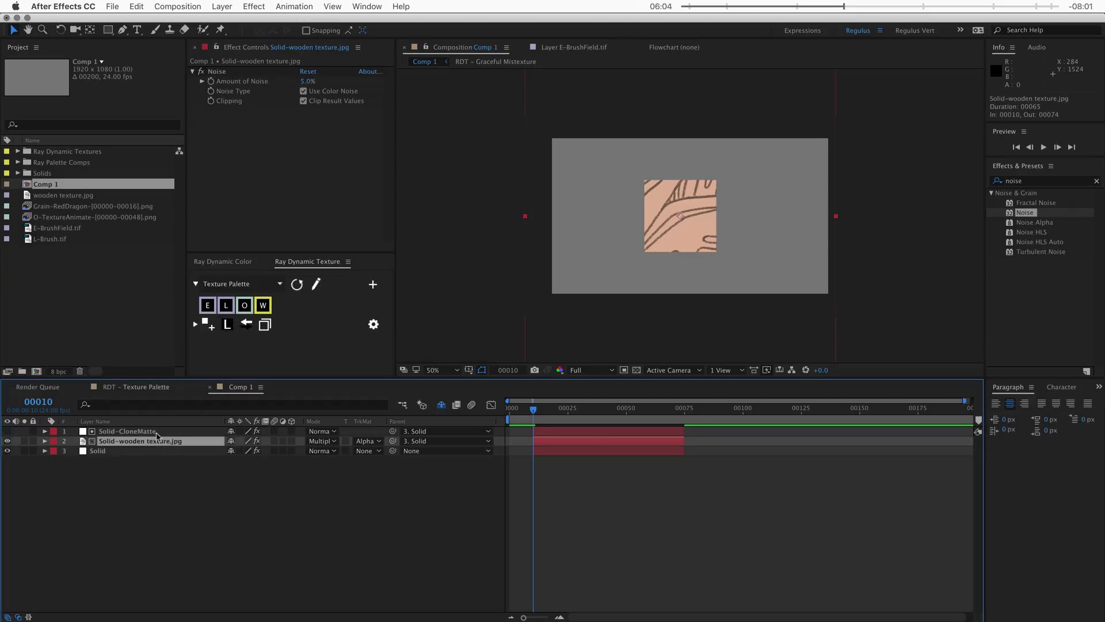
pyautogui.keyDown('shift'); pyautogui.click(156, 431); pyautogui.keyUp('shift')
pyautogui.press('Delete')
# Apply the wooden texture to the solid with a Luma Matte and check the texture layer's track matte options
pyautogui.click(153, 431)
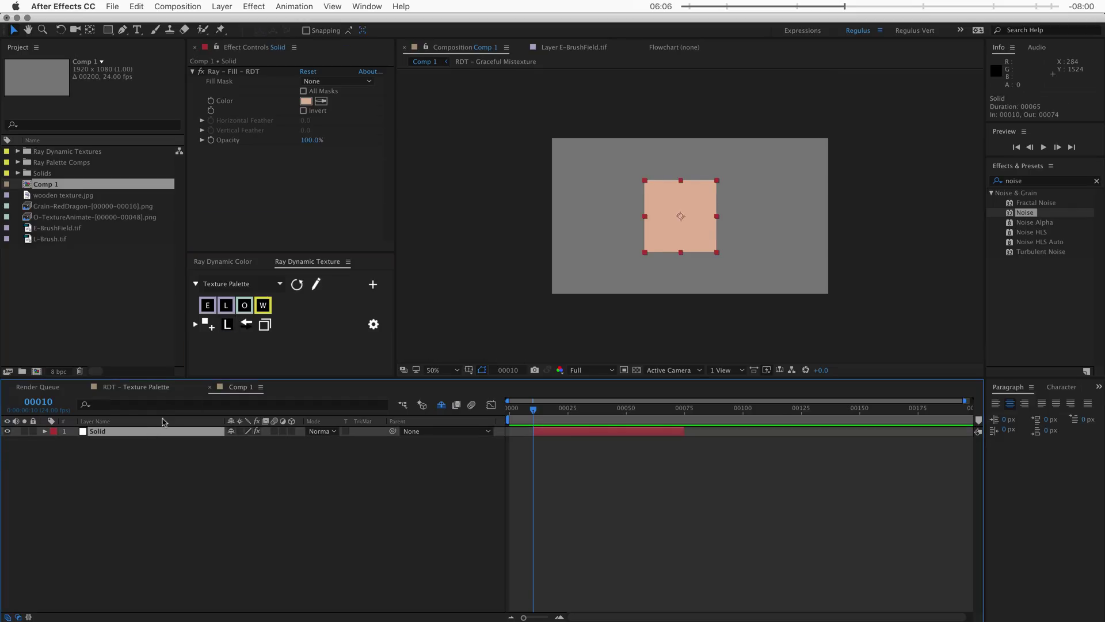
pyautogui.click(263, 305)
pyautogui.click(358, 461)
pyautogui.click(365, 451)
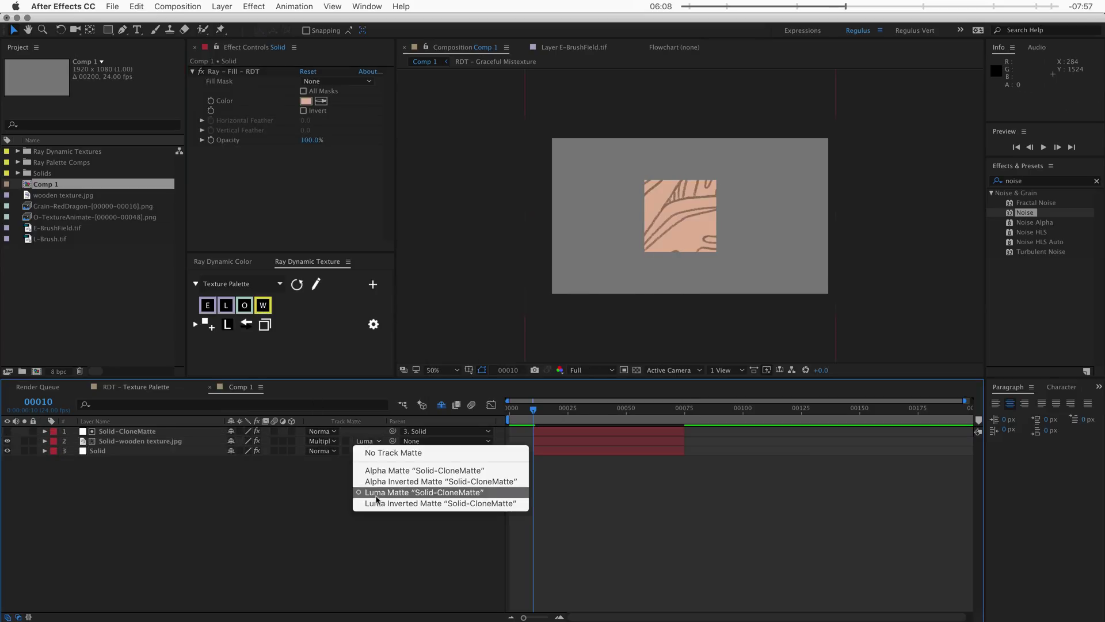
pyautogui.click(300, 510)
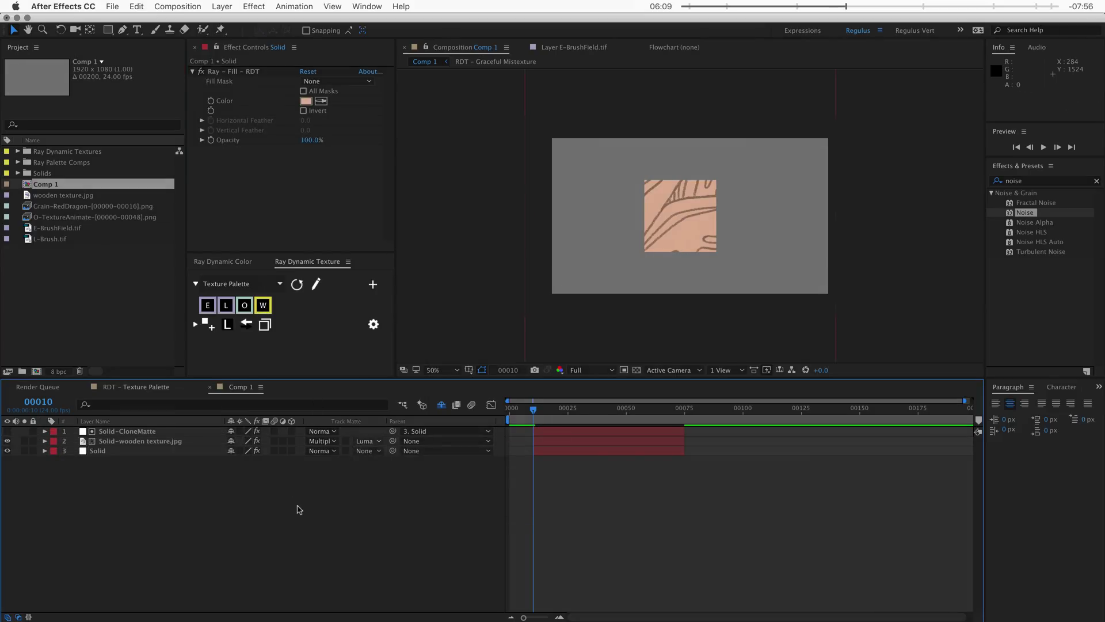
# Look through the Set Matte mode option and set the texture palette's matte mode to Alpha Matte Inverted
pyautogui.click(194, 324)
pyautogui.click(203, 339)
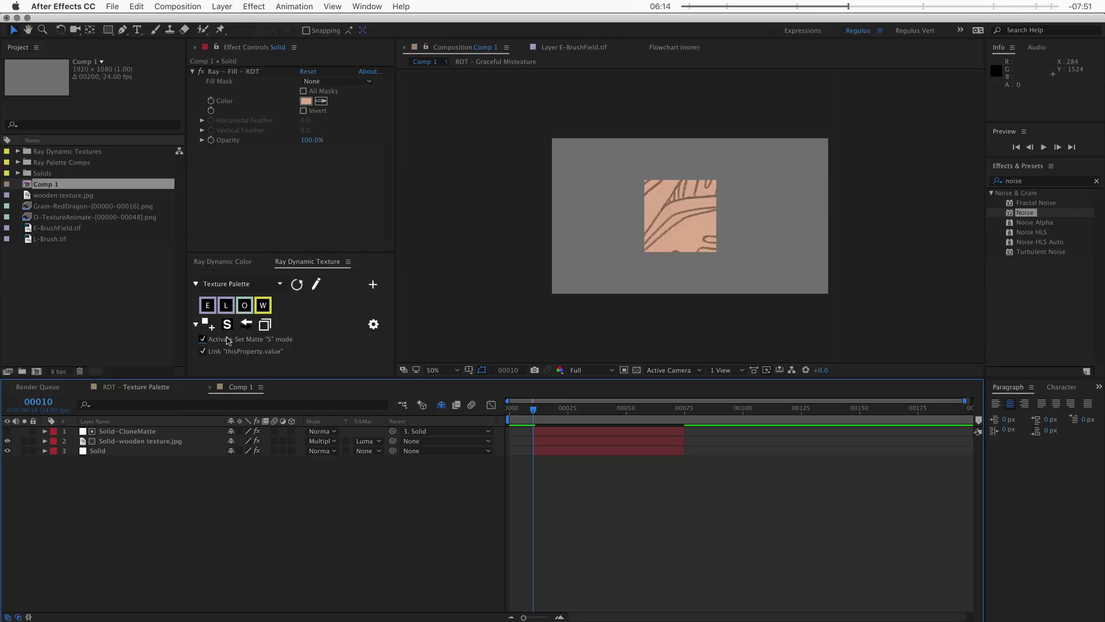
pyautogui.click(195, 324)
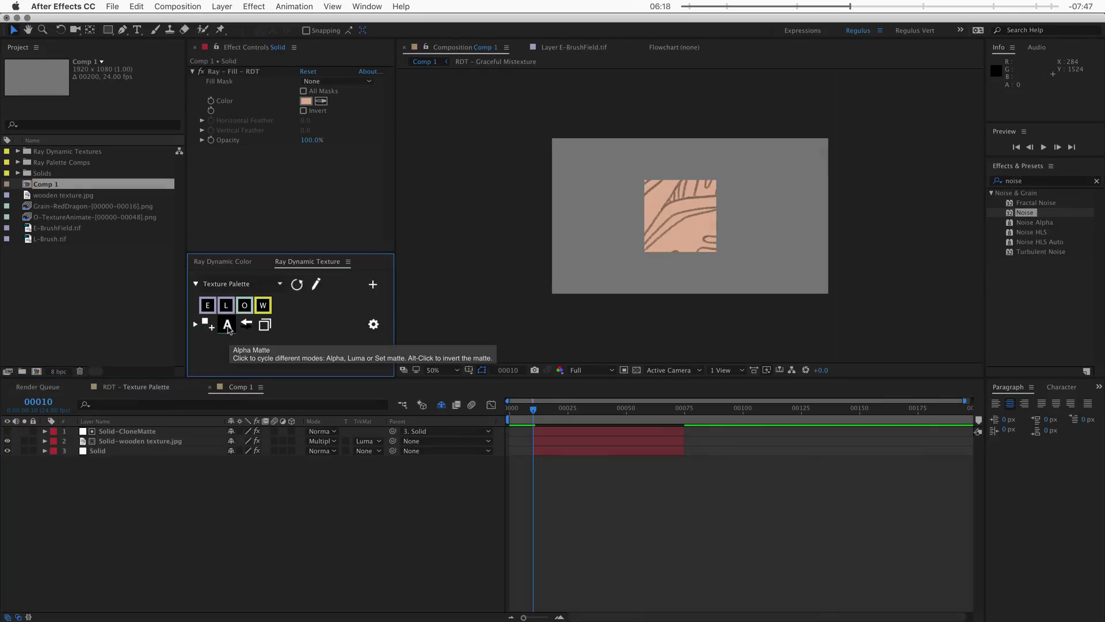
pyautogui.press('alt')
pyautogui.keyDown('alt'); pyautogui.click(228, 326); pyautogui.keyUp('alt')
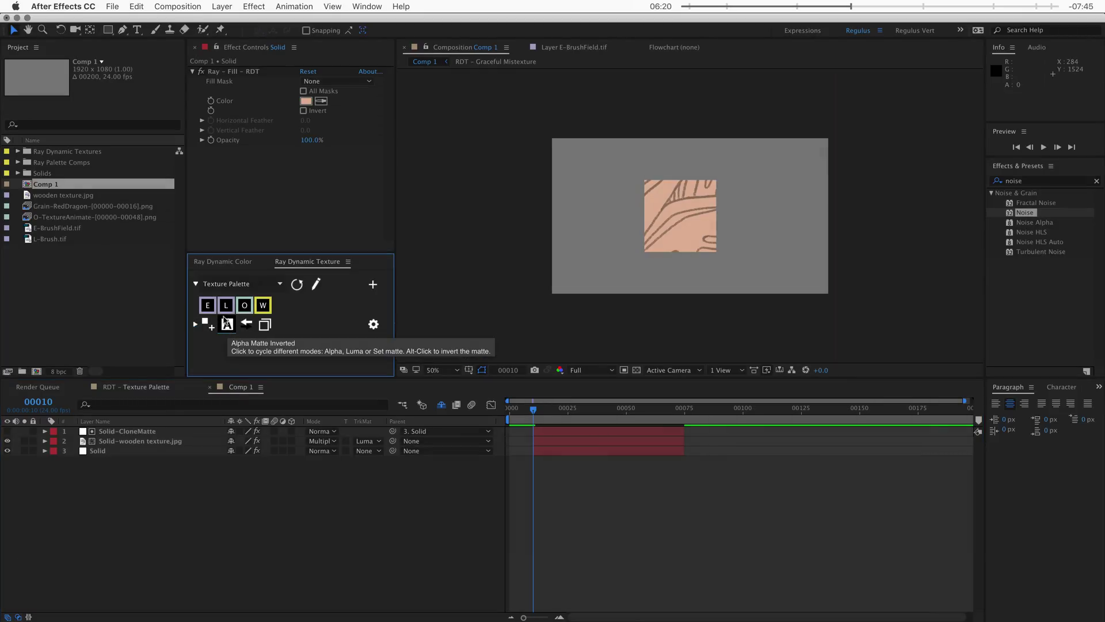
# Remove the luma-matted wooden texture from the solid and reapply it with the inverted alpha matte
pyautogui.click(155, 440)
pyautogui.press('super+z')
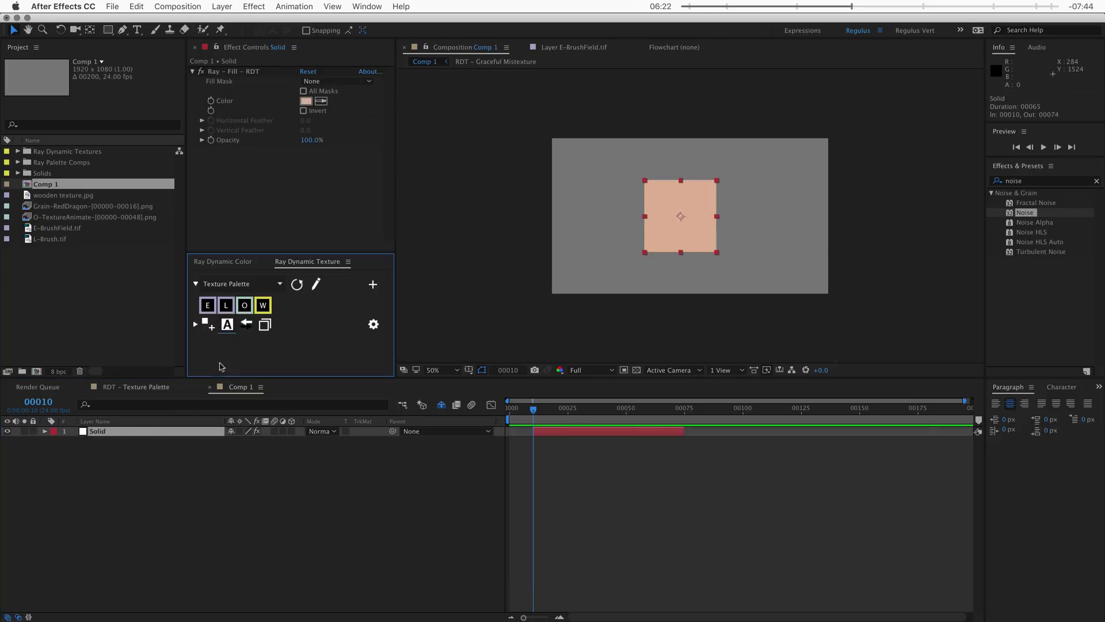
pyautogui.click(264, 306)
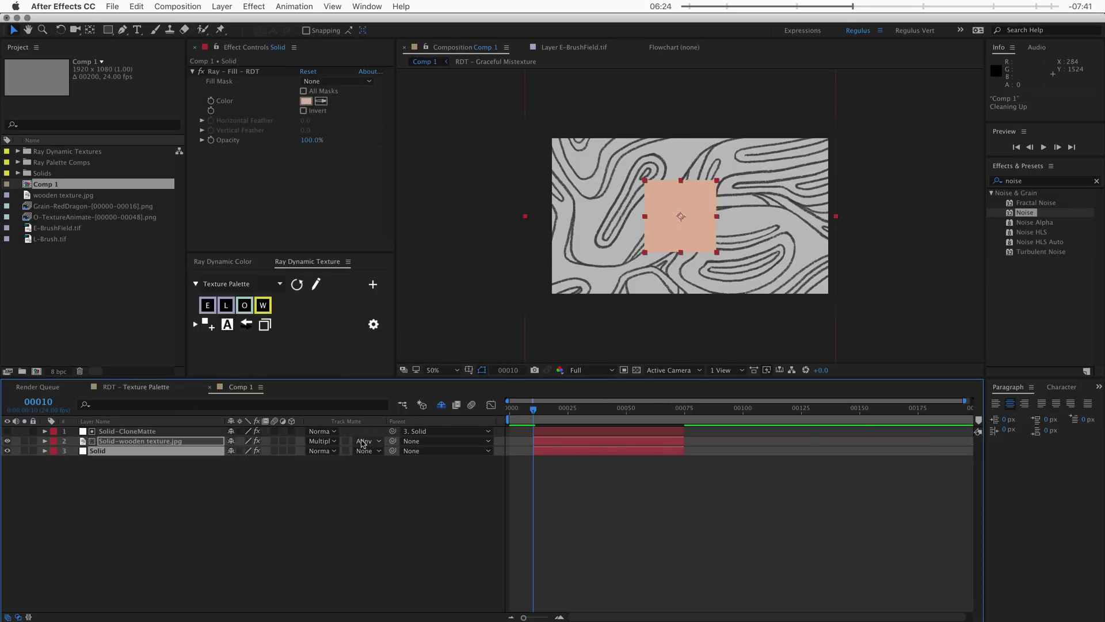
# Review the wooden texture layer's track matte options and invert its matte with the Ray Dynamic Texture invert tool
pyautogui.click(364, 441)
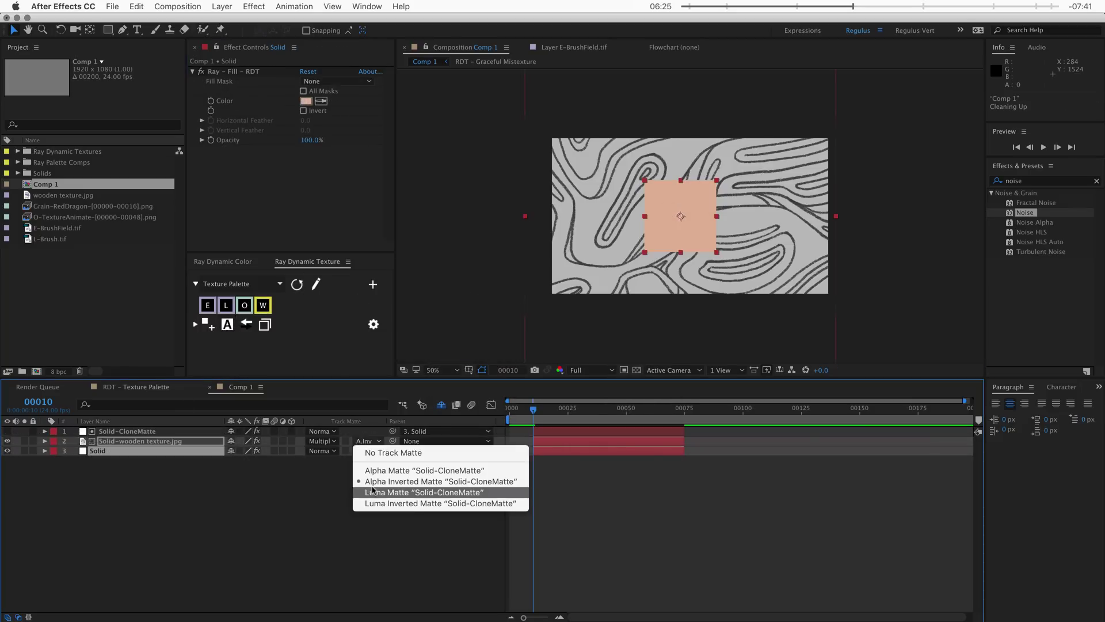
pyautogui.click(225, 520)
pyautogui.click(173, 481)
pyautogui.click(162, 443)
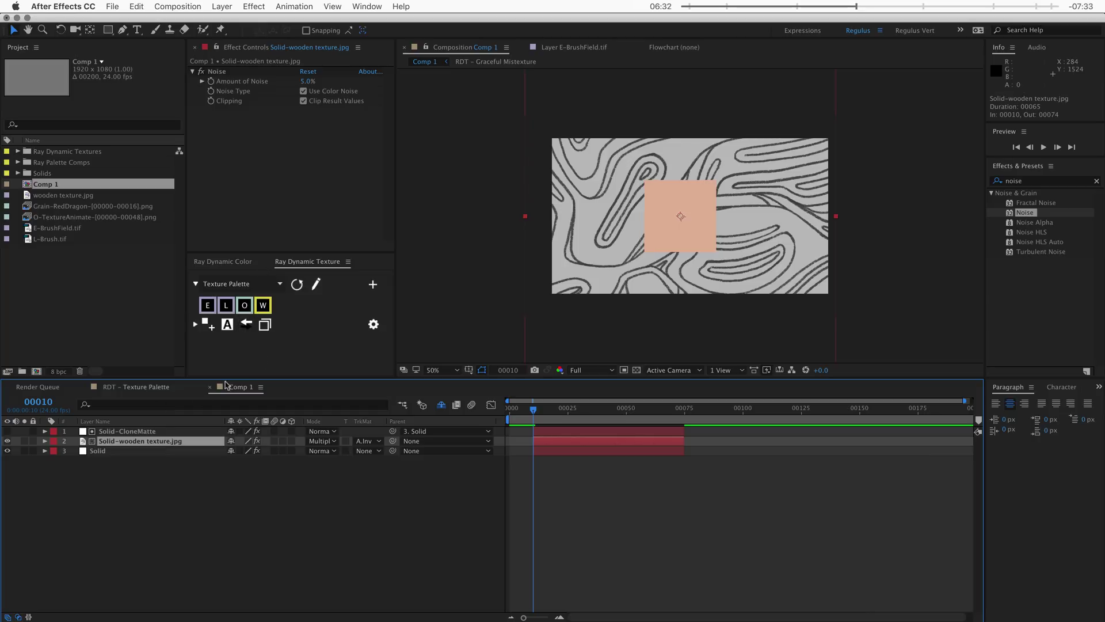
pyautogui.click(249, 327)
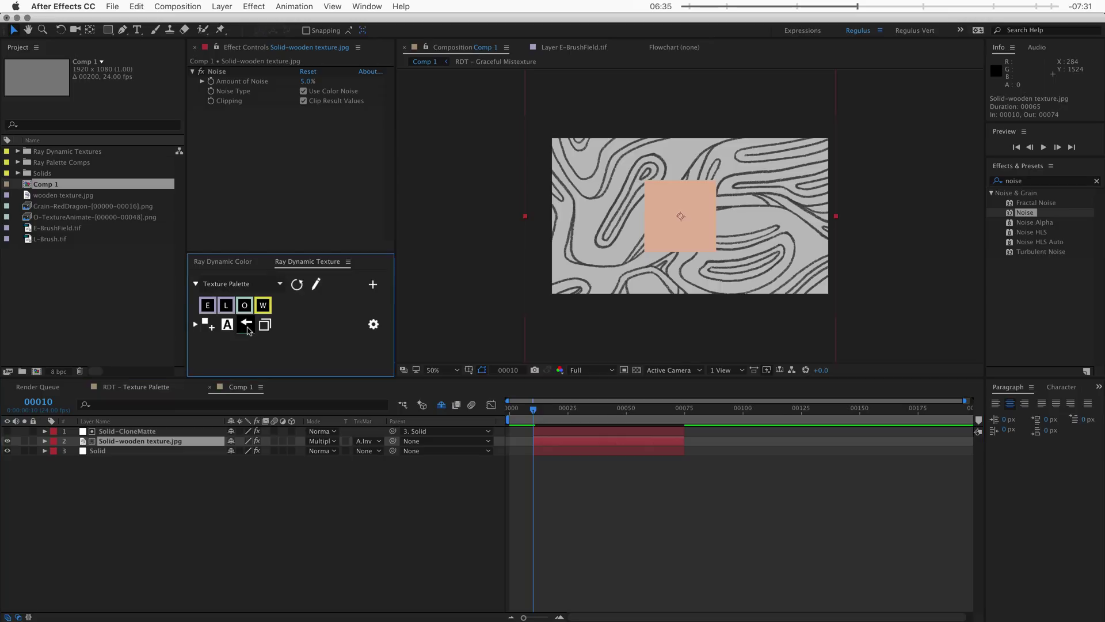
pyautogui.click(367, 441)
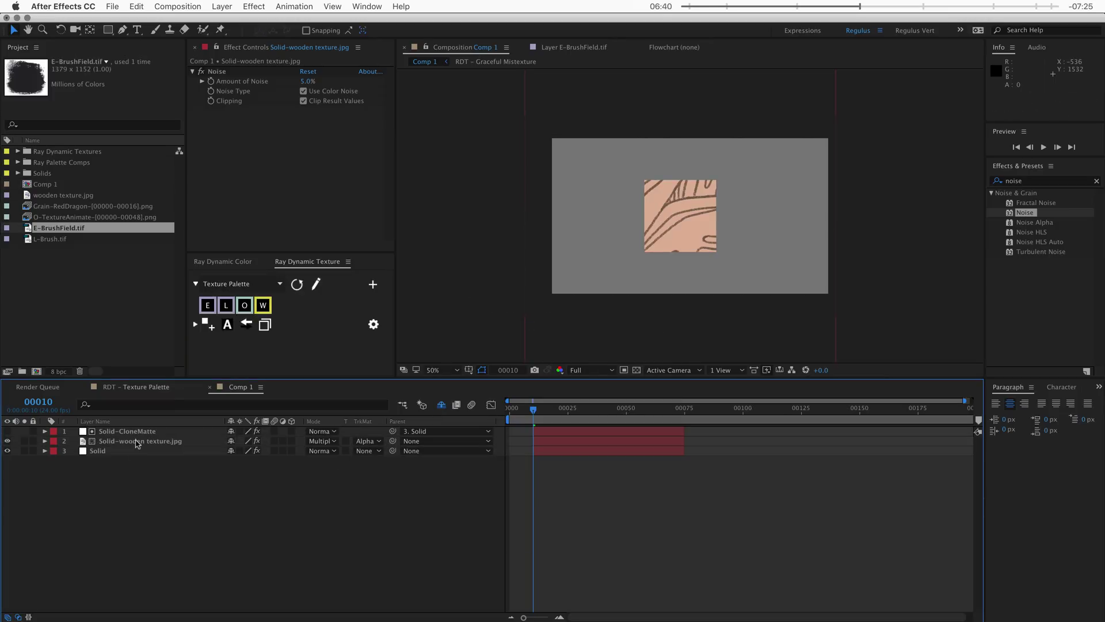
# Replace the wooden texture layer's source with the E-BrushField.tif footage
pyautogui.click(159, 441)
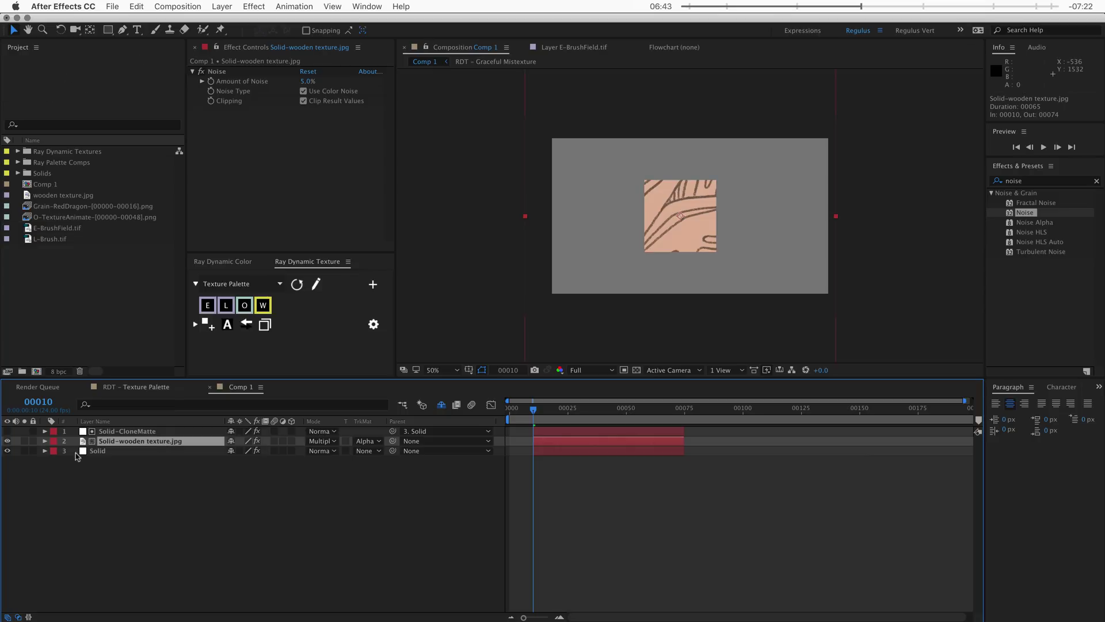
pyautogui.press('alt')
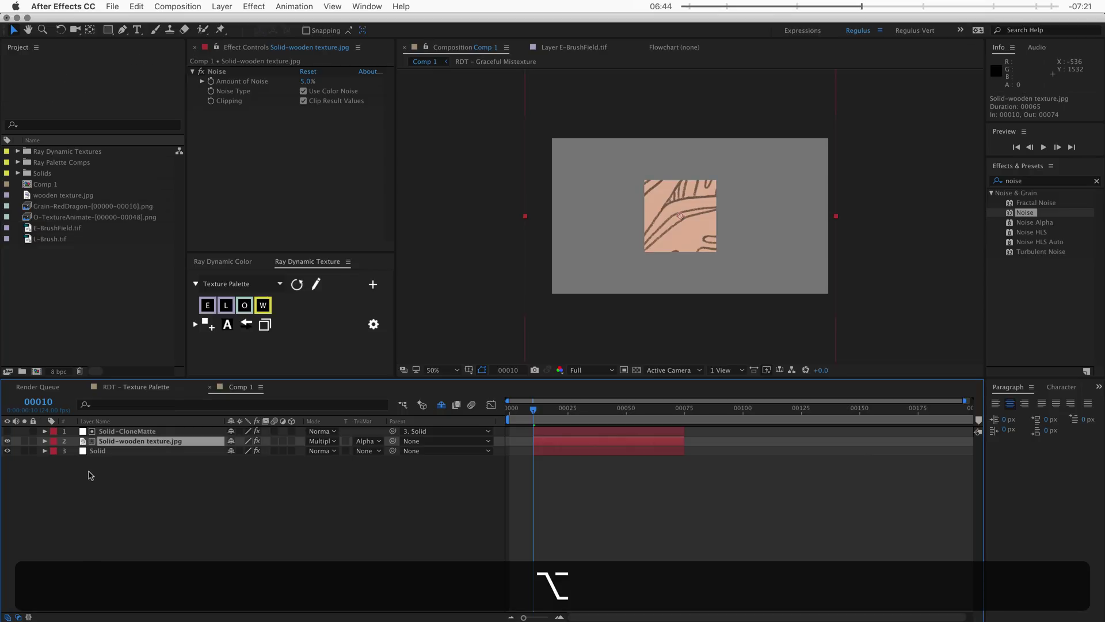
pyautogui.moveTo(49, 232)
pyautogui.mouseDown()
pyautogui.moveTo(186, 387)
pyautogui.moveTo(147, 448)
pyautogui.mouseUp()
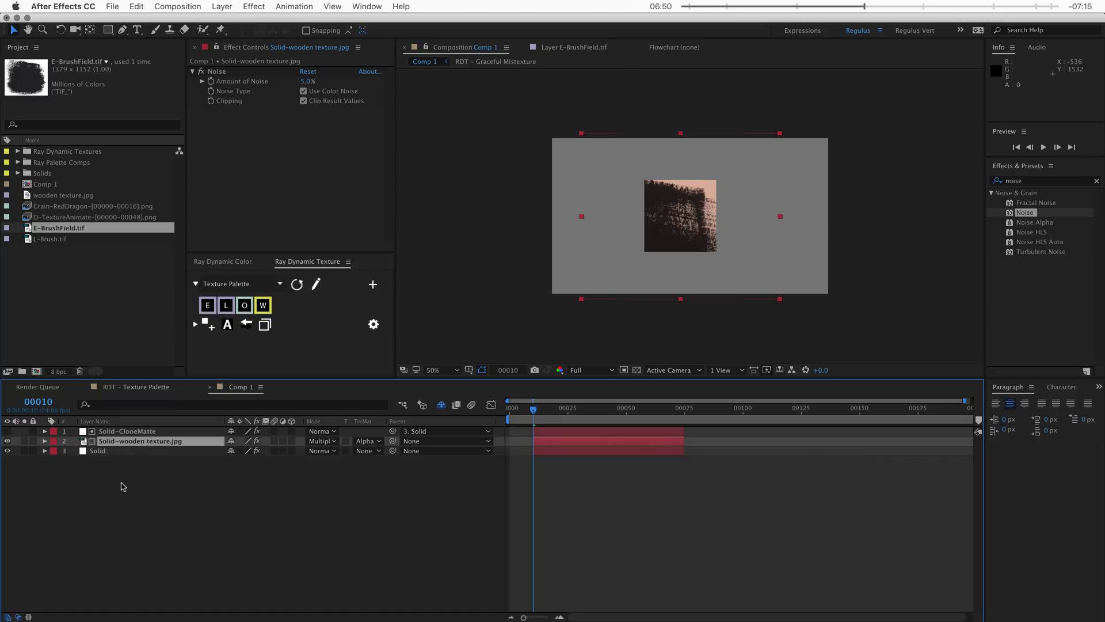
pyautogui.click(130, 474)
# Swap the selected texture layer's source to the palette's wooden texture
pyautogui.click(121, 443)
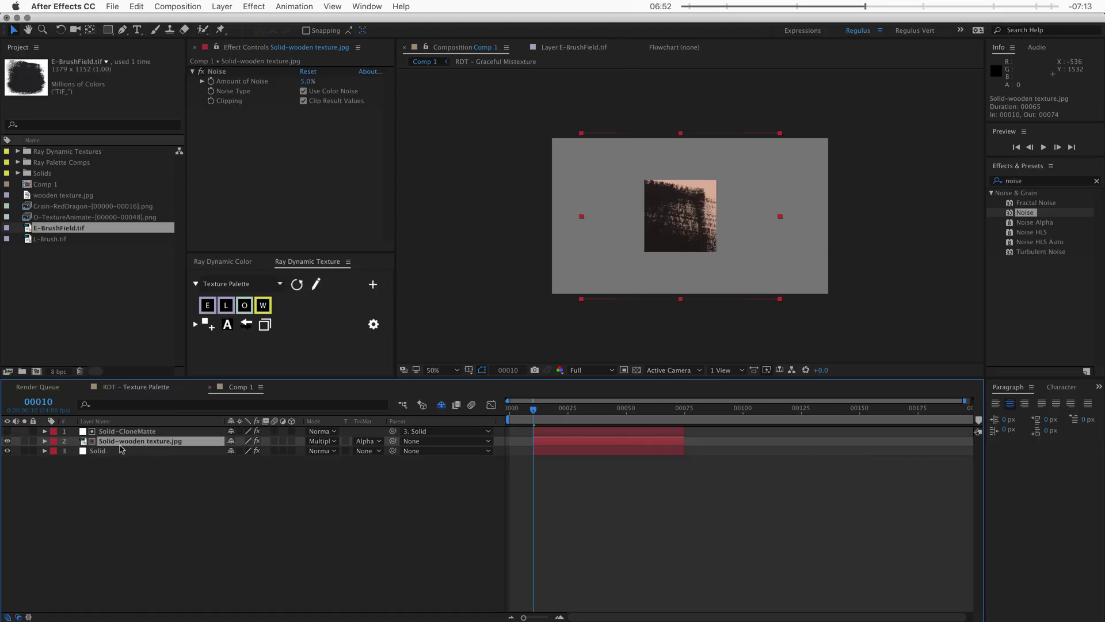
pyautogui.press('alt')
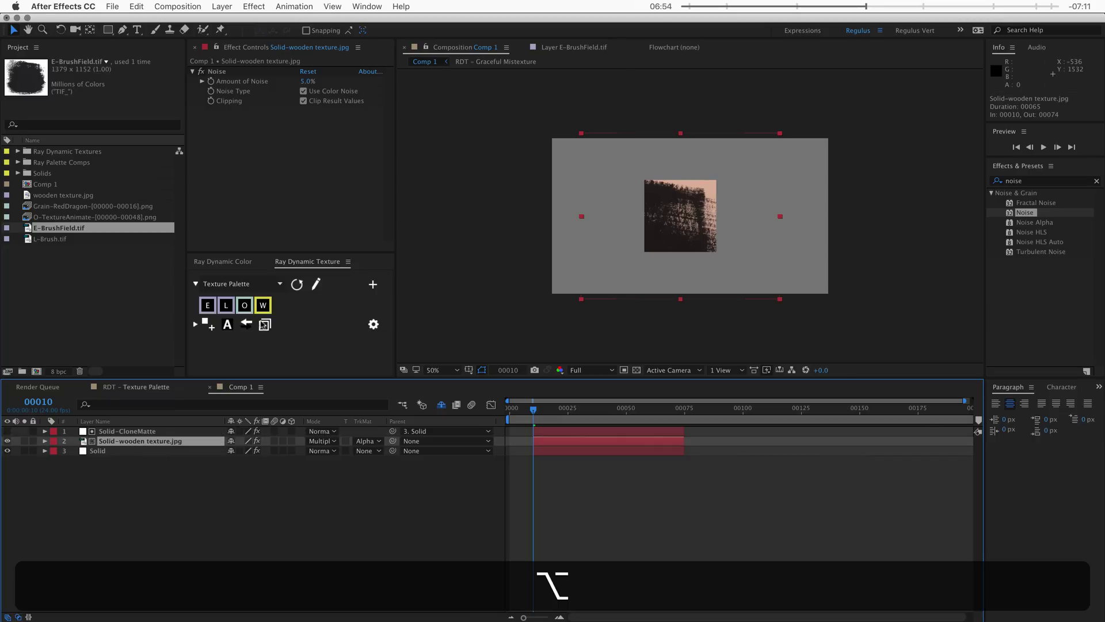
pyautogui.keyDown('alt'); pyautogui.click(263, 305); pyautogui.keyUp('alt')
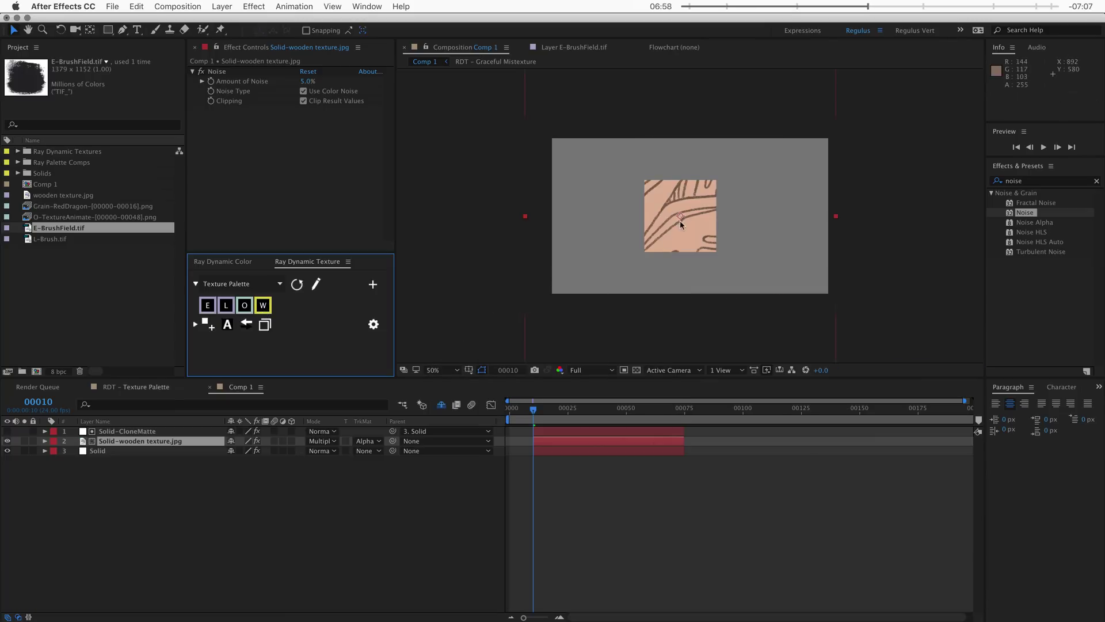
# Examine how the clone matte, wooden texture and original solid layers relate in Comp 1
pyautogui.click(126, 445)
pyautogui.click(126, 433)
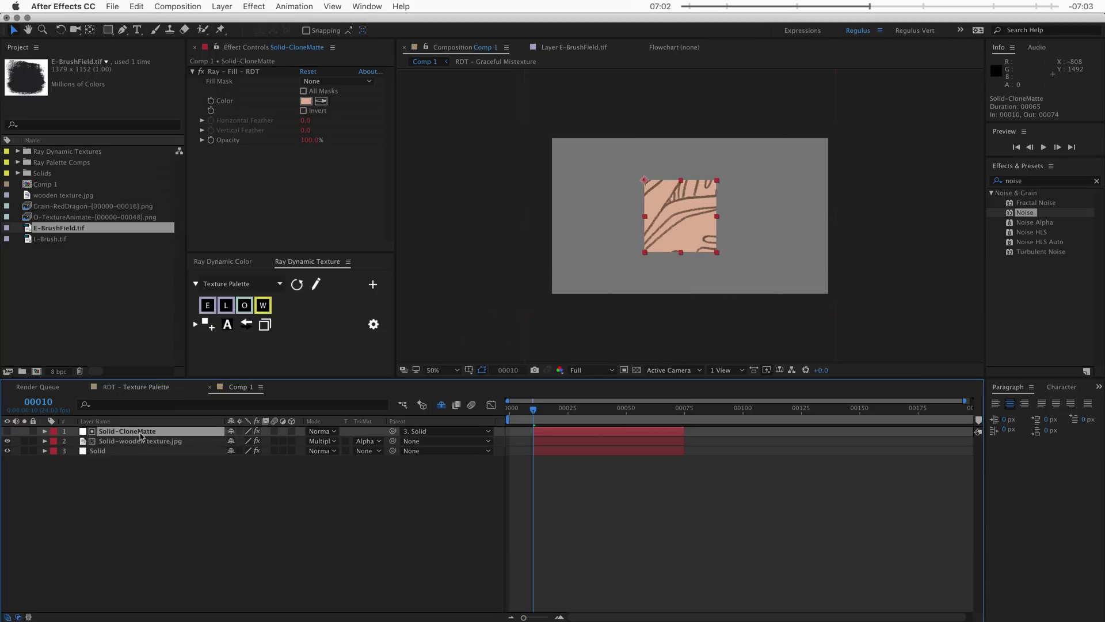
pyautogui.click(133, 453)
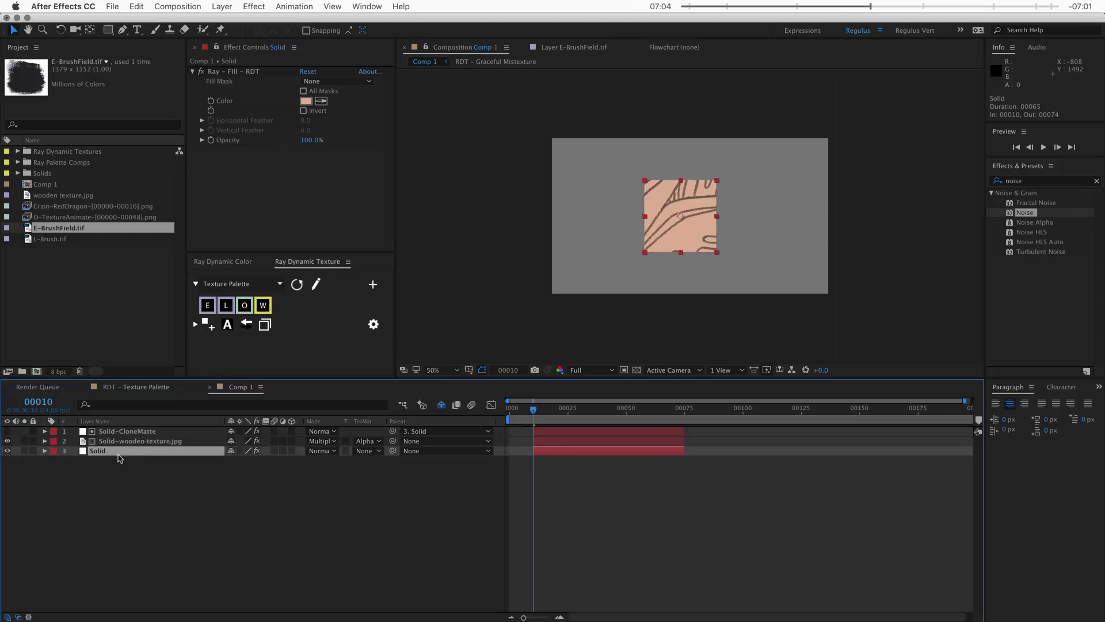
pyautogui.click(134, 433)
pyautogui.click(137, 442)
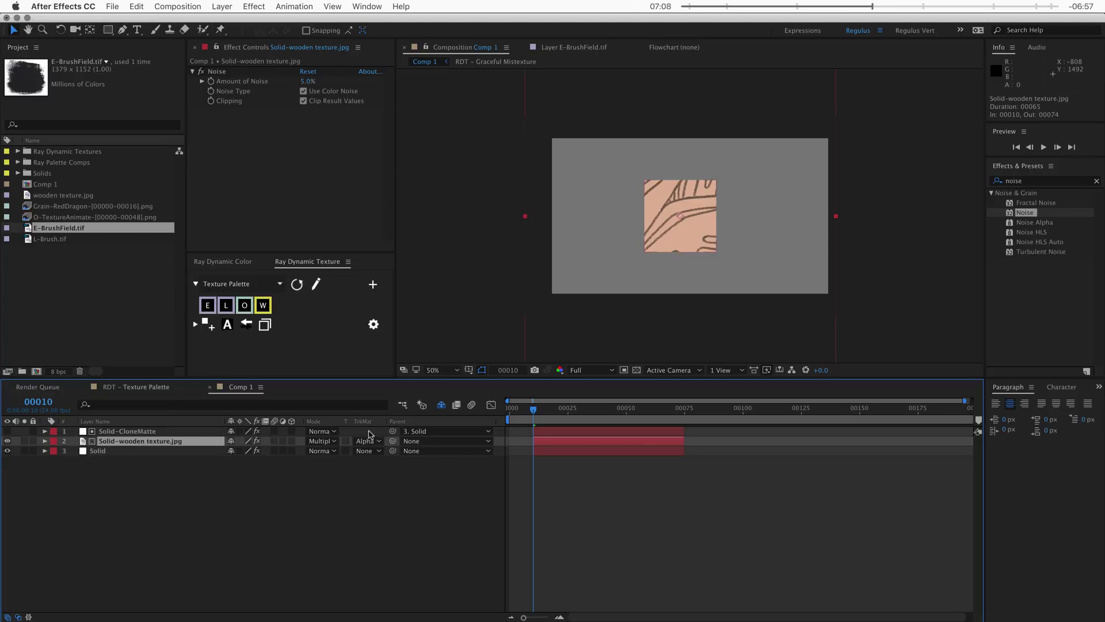
pyautogui.click(128, 449)
pyautogui.click(129, 433)
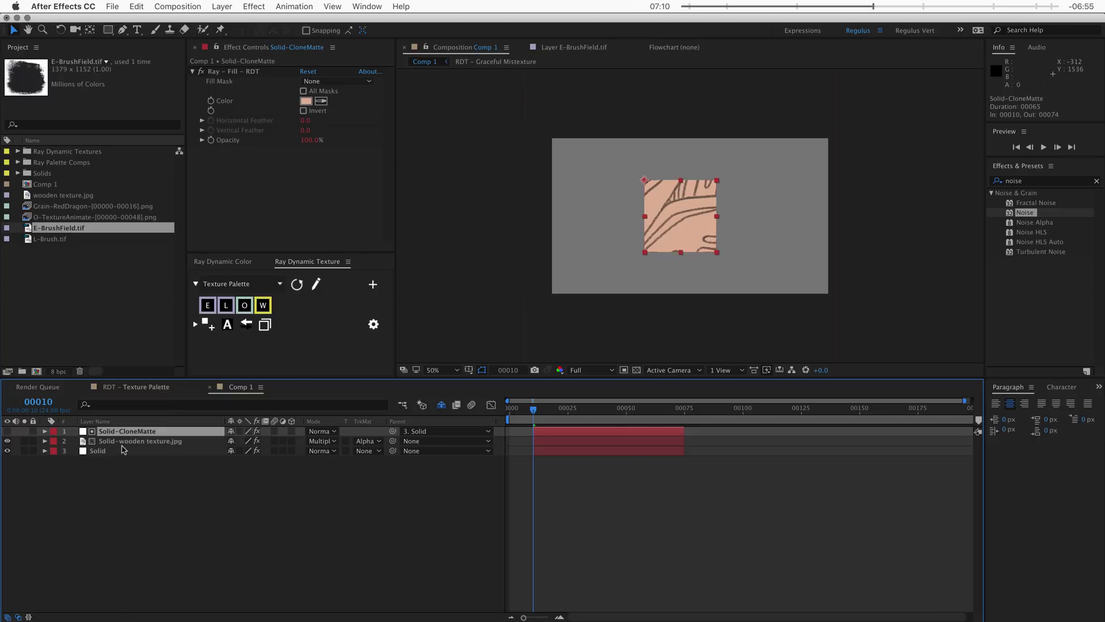
pyautogui.click(126, 451)
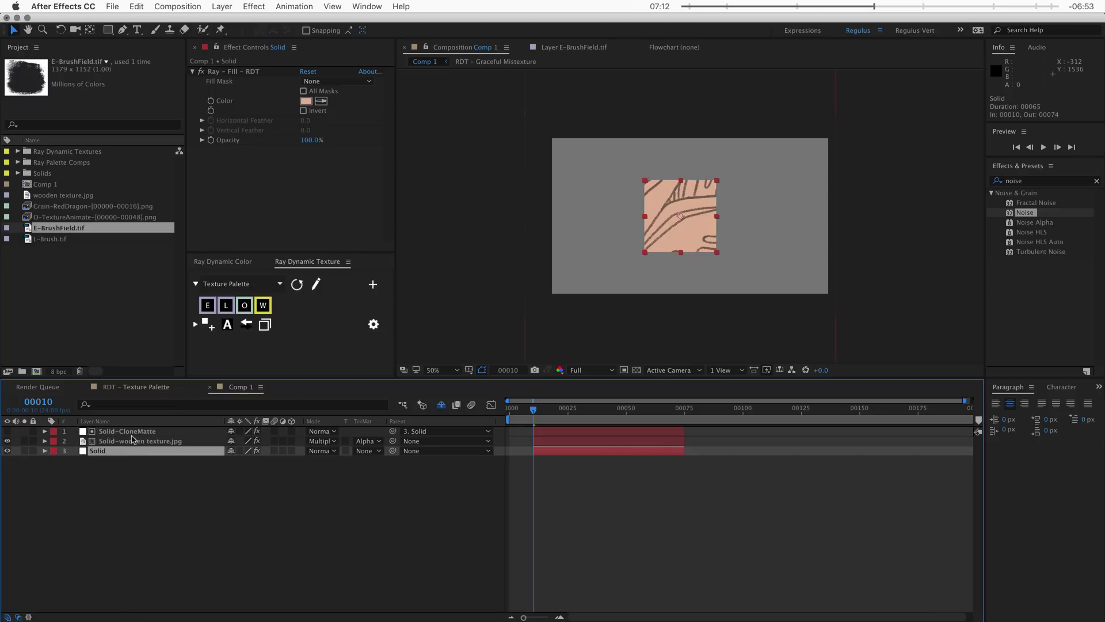
# Try shifting the solid horizontally through its Position value and undo the move
pyautogui.press('p')
pyautogui.moveTo(235, 460); pyautogui.dragTo(293, 461)
pyautogui.press('super+z')
# Inspect the clone matte's linked Transform properties alongside the original solid's Position
pyautogui.keyDown('super'); pyautogui.click(111, 432); pyautogui.keyUp('super')
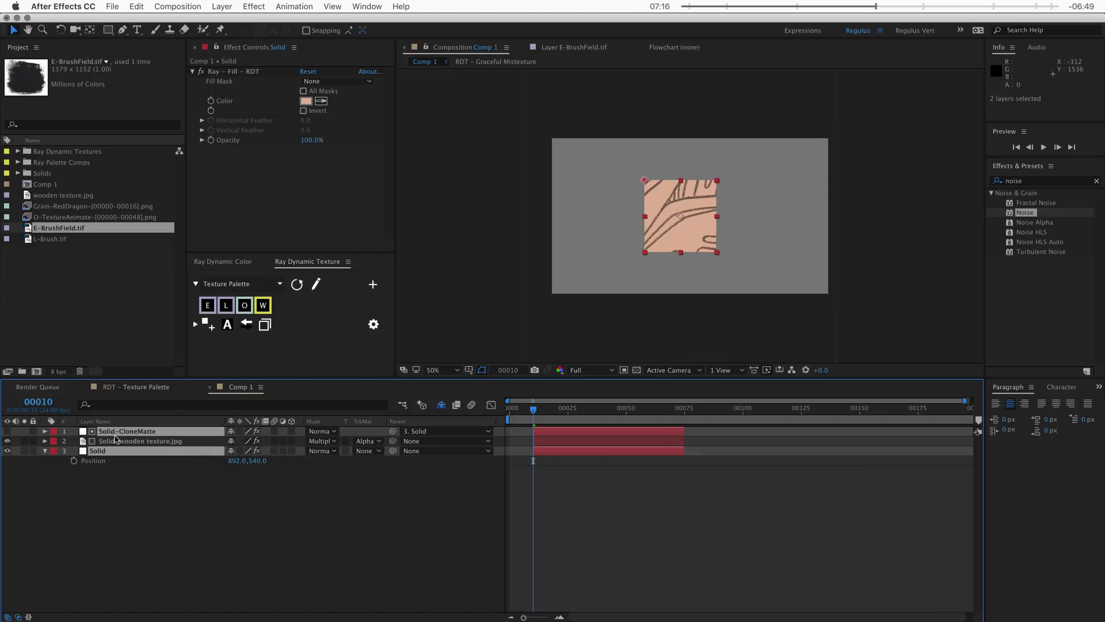
pyautogui.click(112, 432)
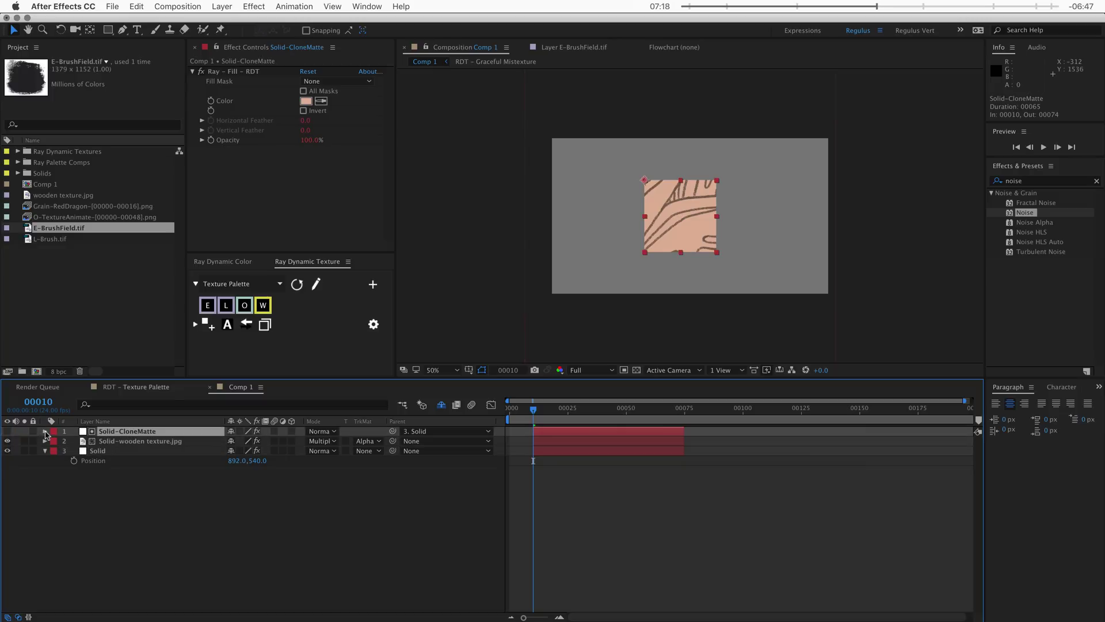
pyautogui.click(44, 432)
pyautogui.click(54, 451)
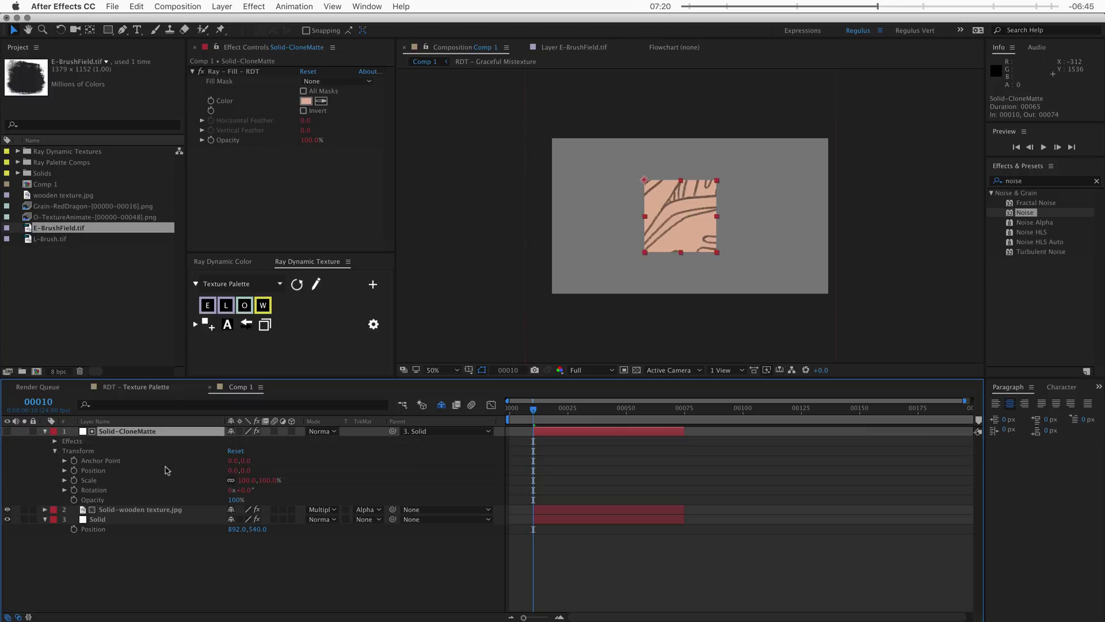
pyautogui.click(113, 522)
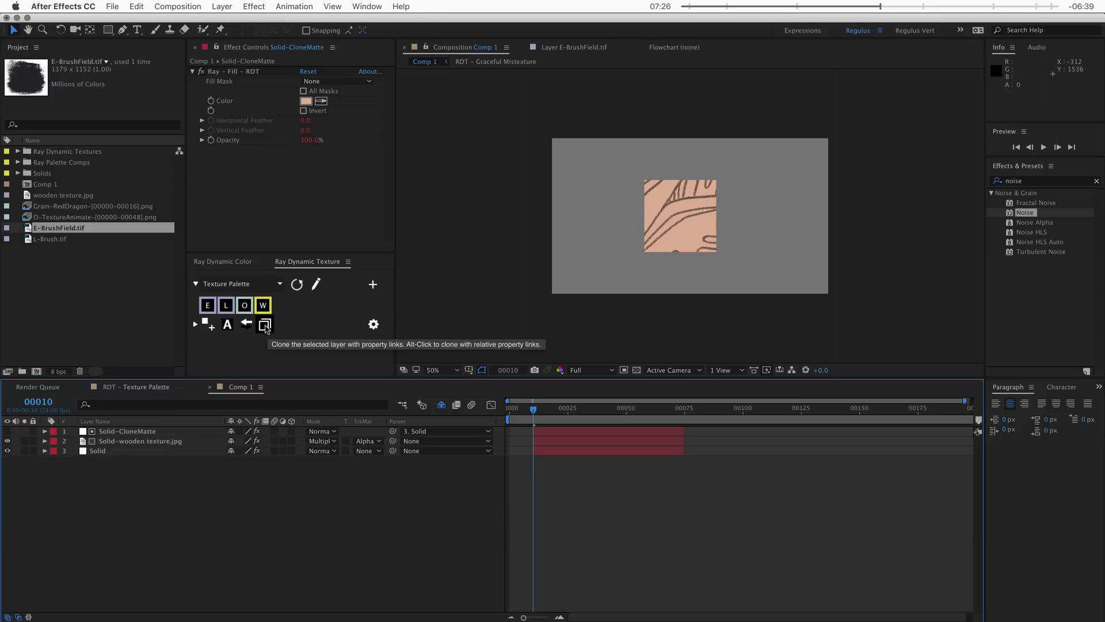
# Delete the clone matte and wooden texture layers from Comp 1
pyautogui.click(147, 432)
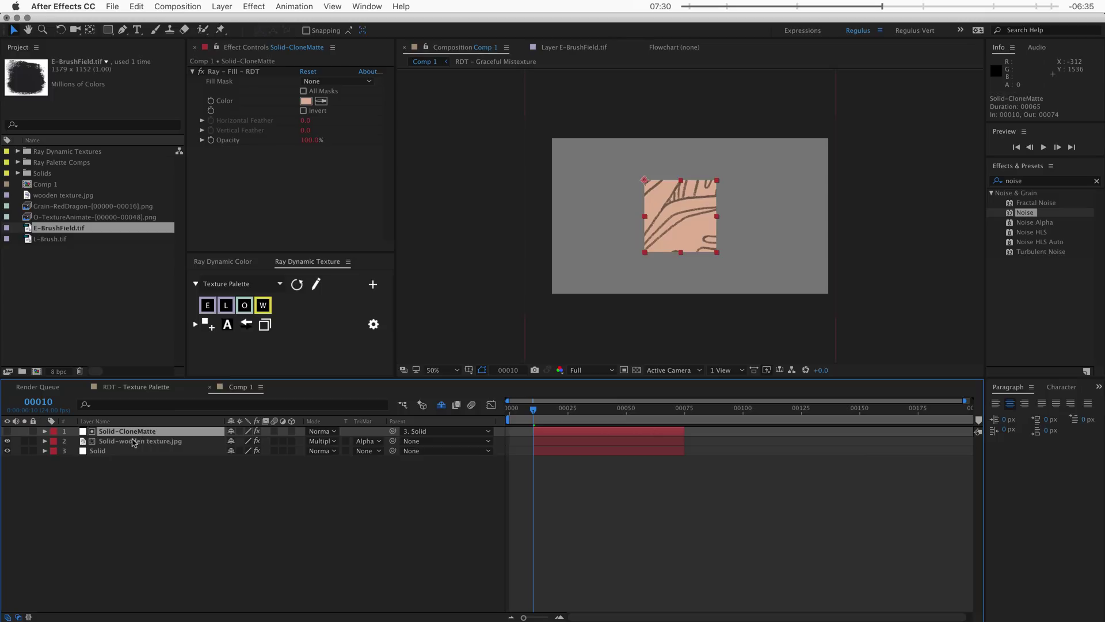
pyautogui.keyDown('shift'); pyautogui.click(133, 442); pyautogui.keyUp('shift')
pyautogui.press('Delete')
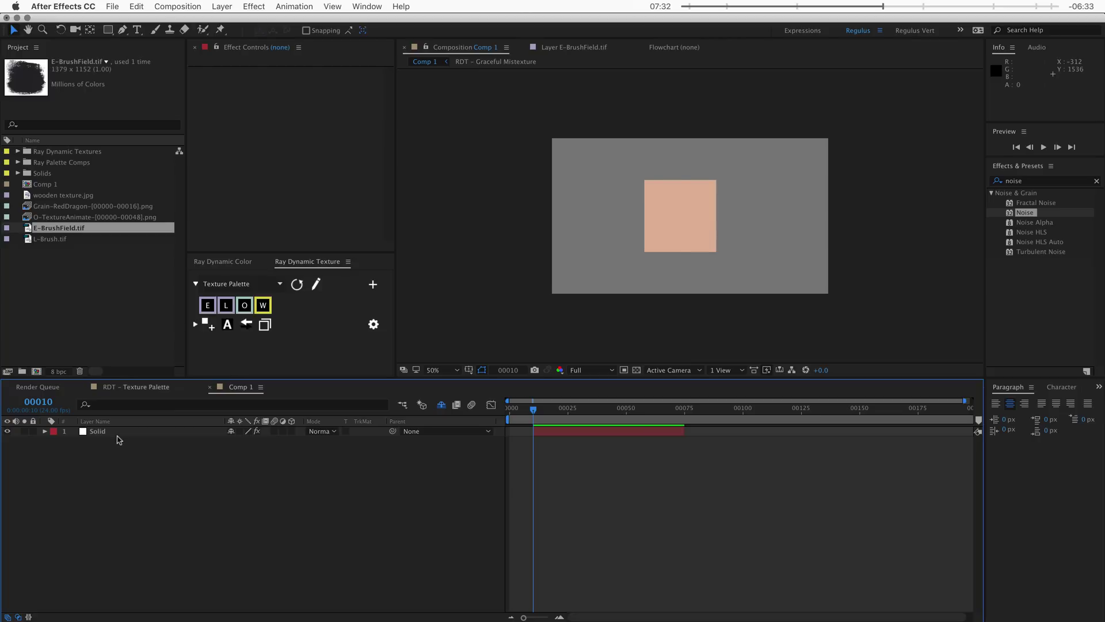
# Create a linked clone of the solid with the Ray Dynamic Texture clone tool and remove it again
pyautogui.click(118, 433)
pyautogui.click(266, 326)
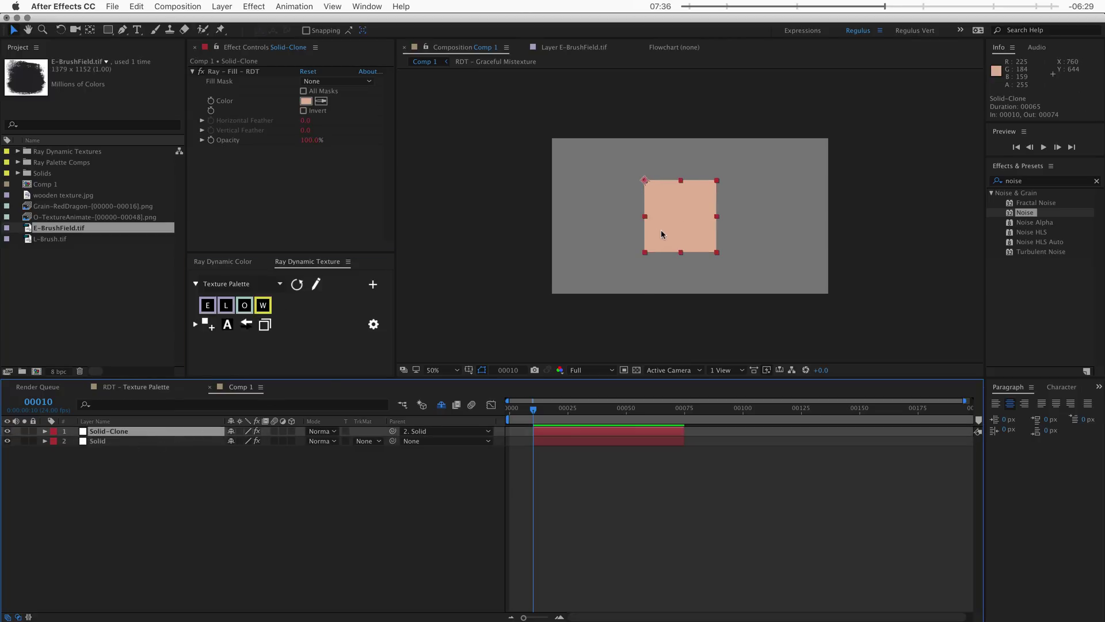
pyautogui.click(132, 442)
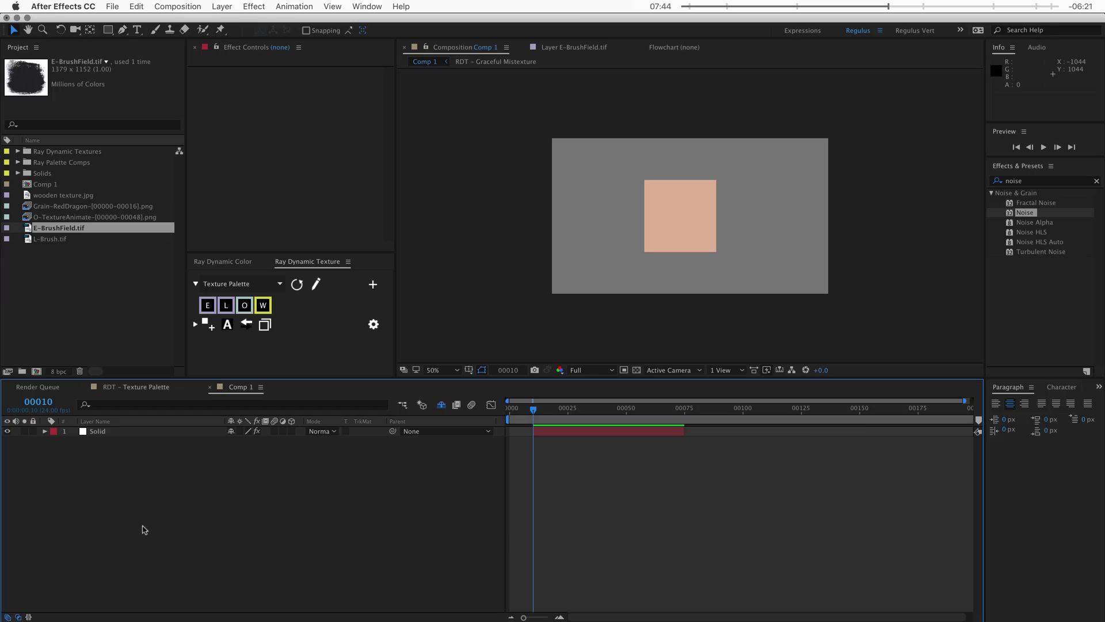
# Duplicate the solid four times, spreading the copies across the frame and staggering the five layers in time
pyautogui.click(105, 432)
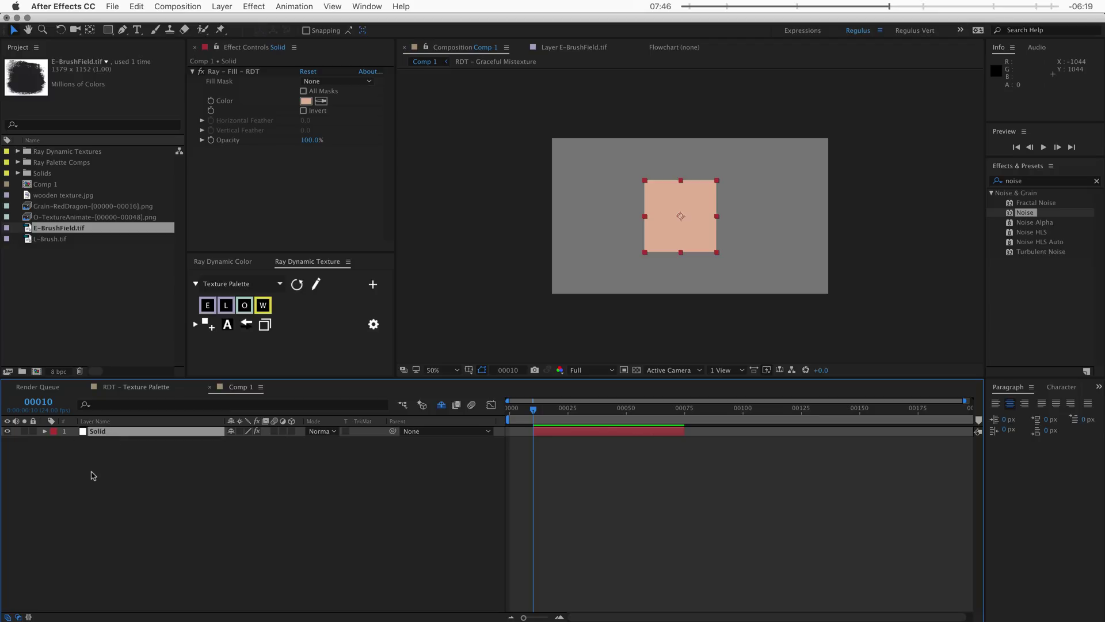
pyautogui.press('super+d')
pyautogui.moveTo(665, 218); pyautogui.dragTo(758, 274)
pyautogui.press('super+d')
pyautogui.press('super+d')
pyautogui.press('super+d')
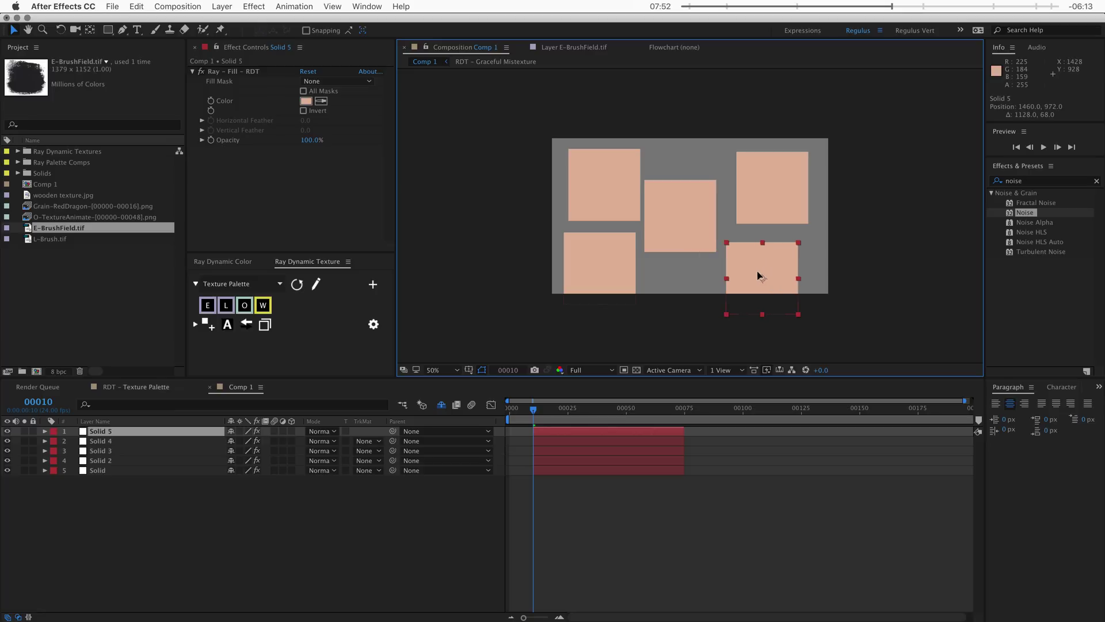
pyautogui.moveTo(570, 432); pyautogui.dragTo(597, 470)
pyautogui.click(561, 442)
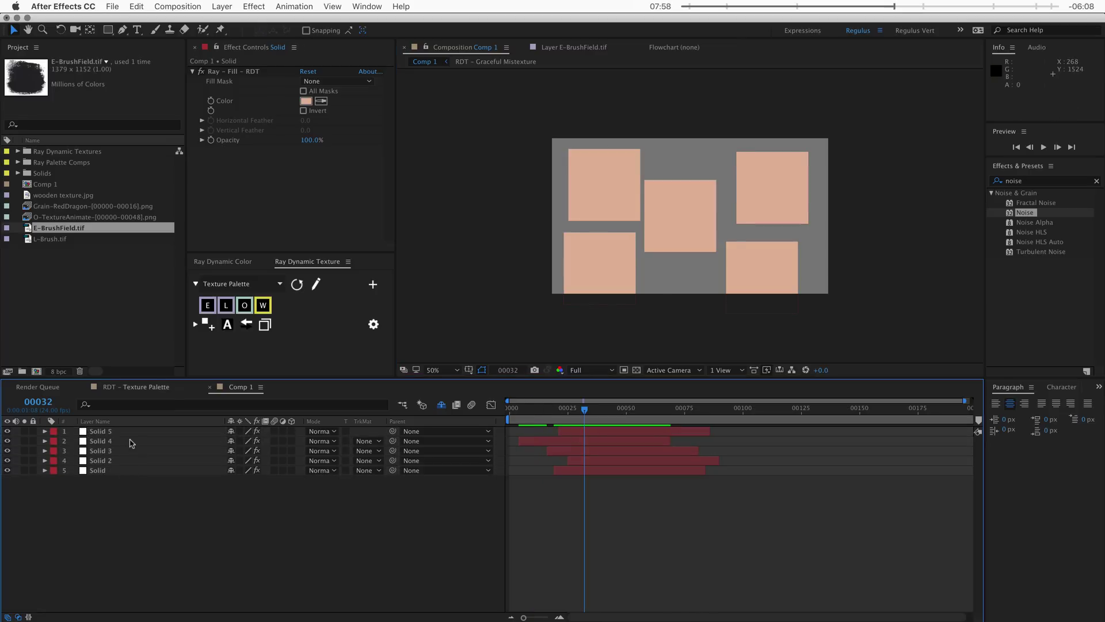
# Apply the O-TextureAnimate sequence texture from the palette to all five solids at once
pyautogui.click(129, 432)
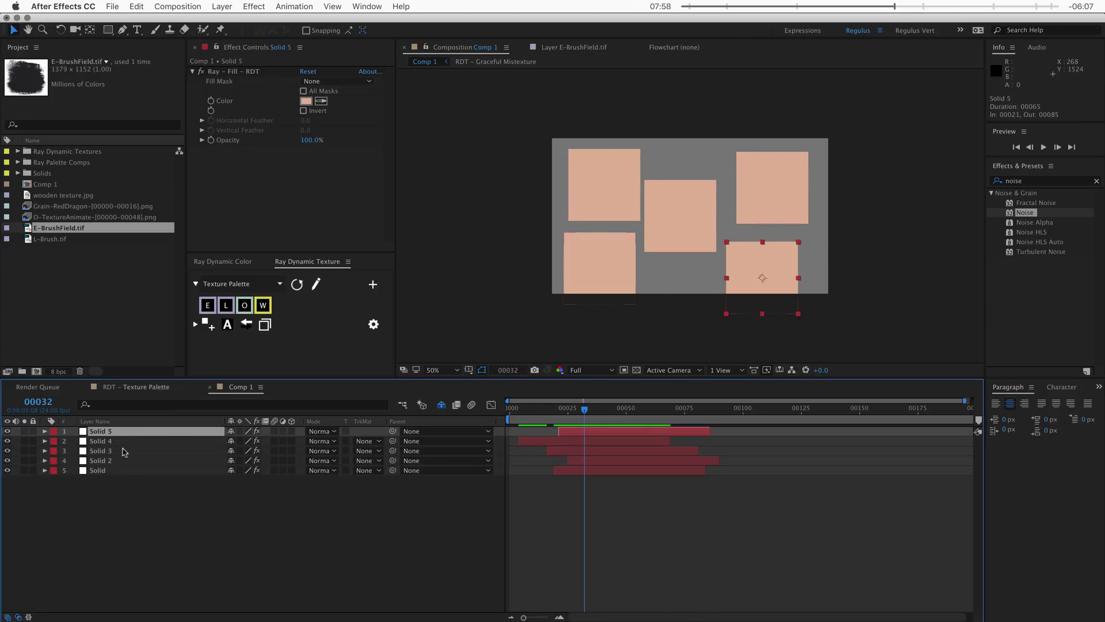
pyautogui.keyDown('shift'); pyautogui.click(120, 471); pyautogui.keyUp('shift')
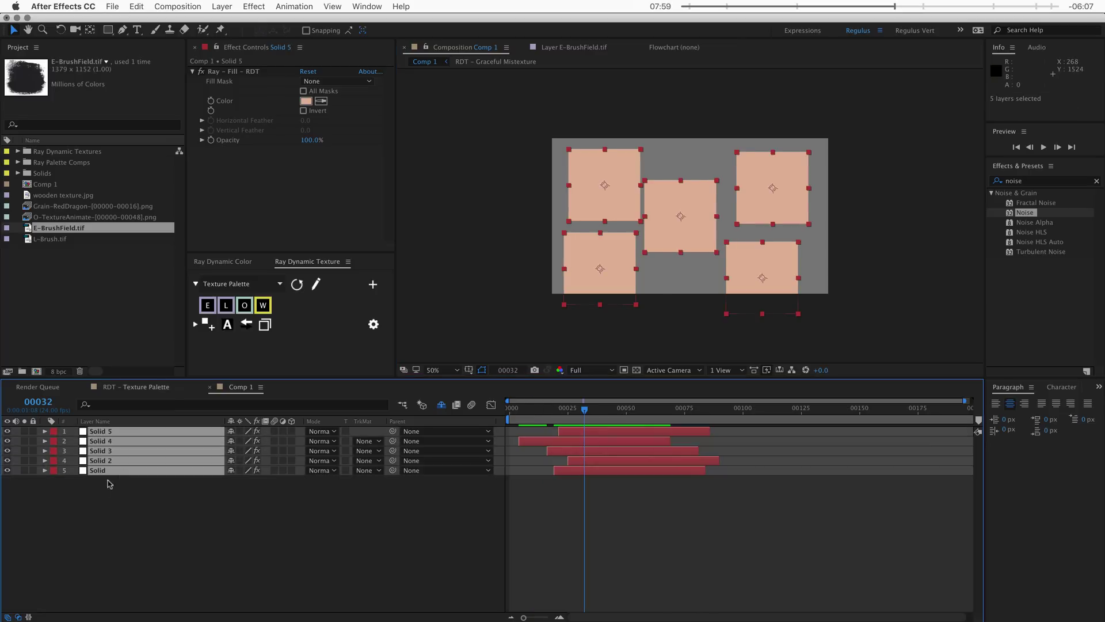
pyautogui.click(244, 306)
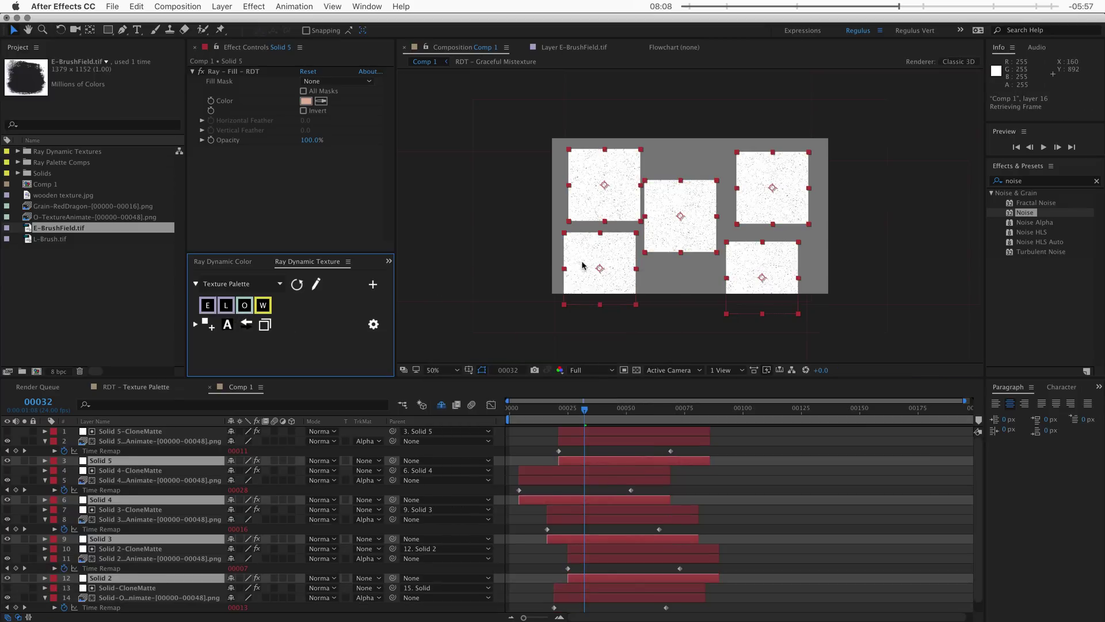
# Preview the animated texture up close on the five solids
pyautogui.scroll(1, 581, 269)
pyautogui.press('space')
pyautogui.moveTo(615, 272); pyautogui.dragTo(630, 251)
pyautogui.press('space')
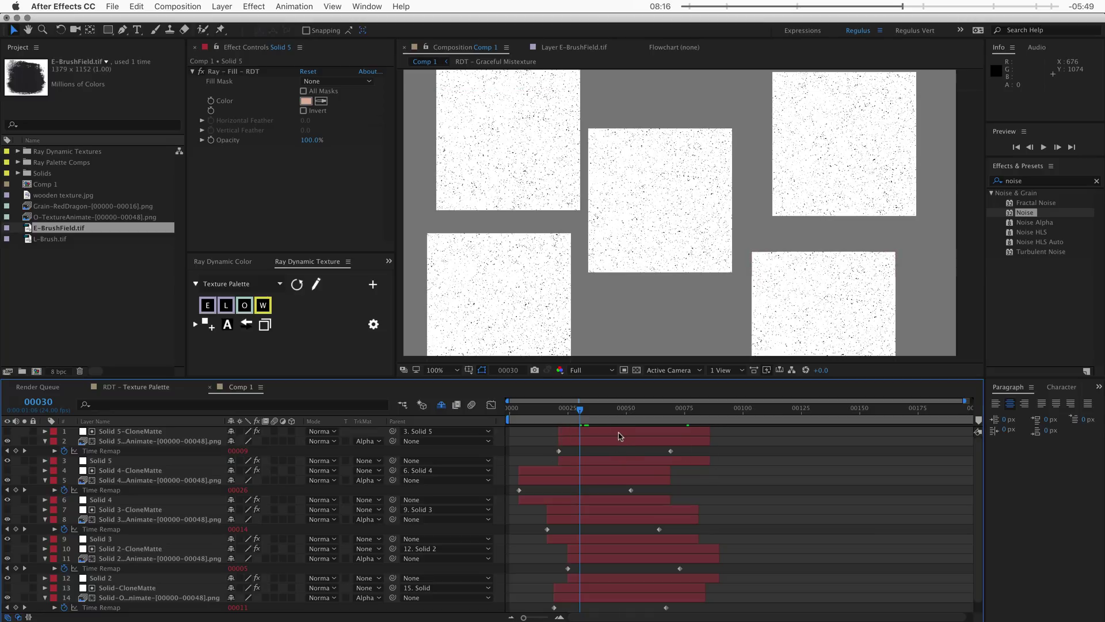
# Examine the Time Remap keyframes and loop expression on Solid 5's texture layer and scrub the time to frame 53
pyautogui.click(596, 464)
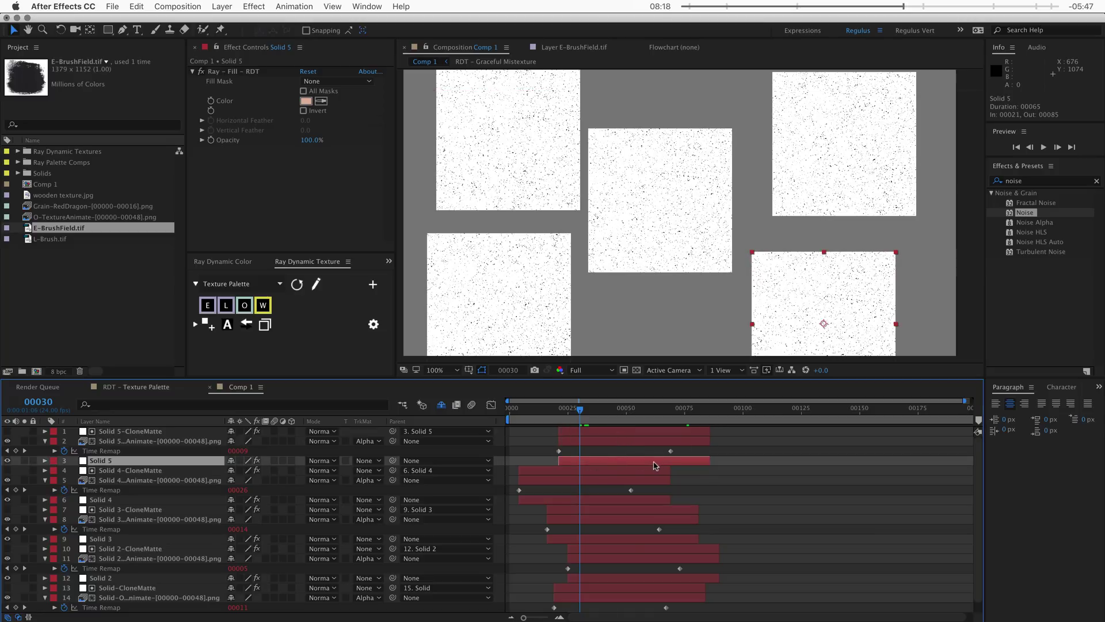
pyautogui.moveTo(677, 448); pyautogui.dragTo(535, 455)
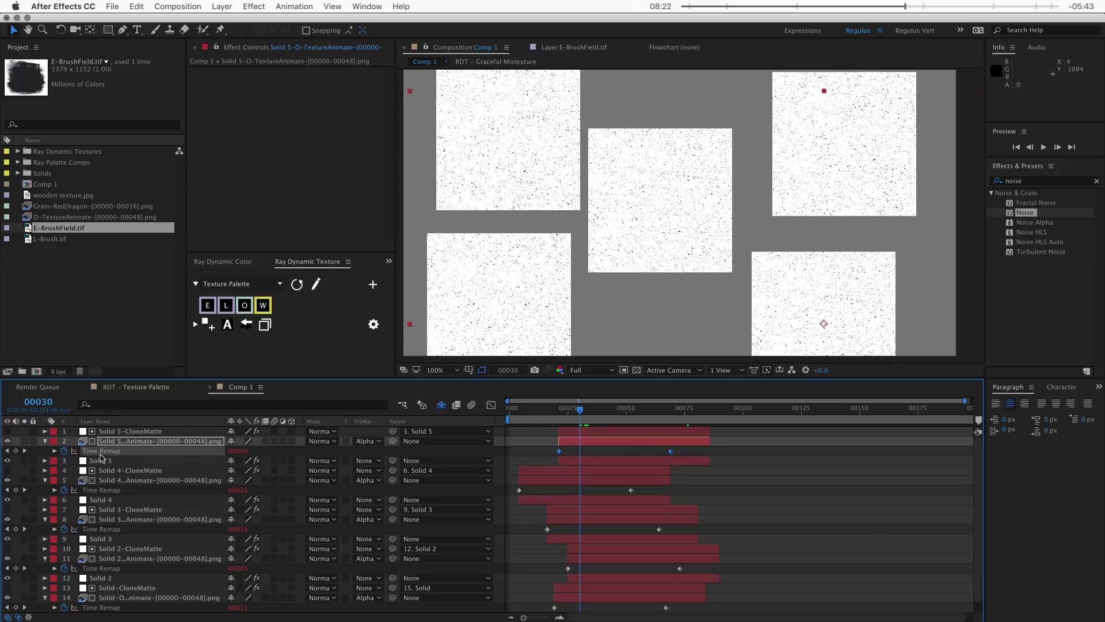
pyautogui.click(55, 451)
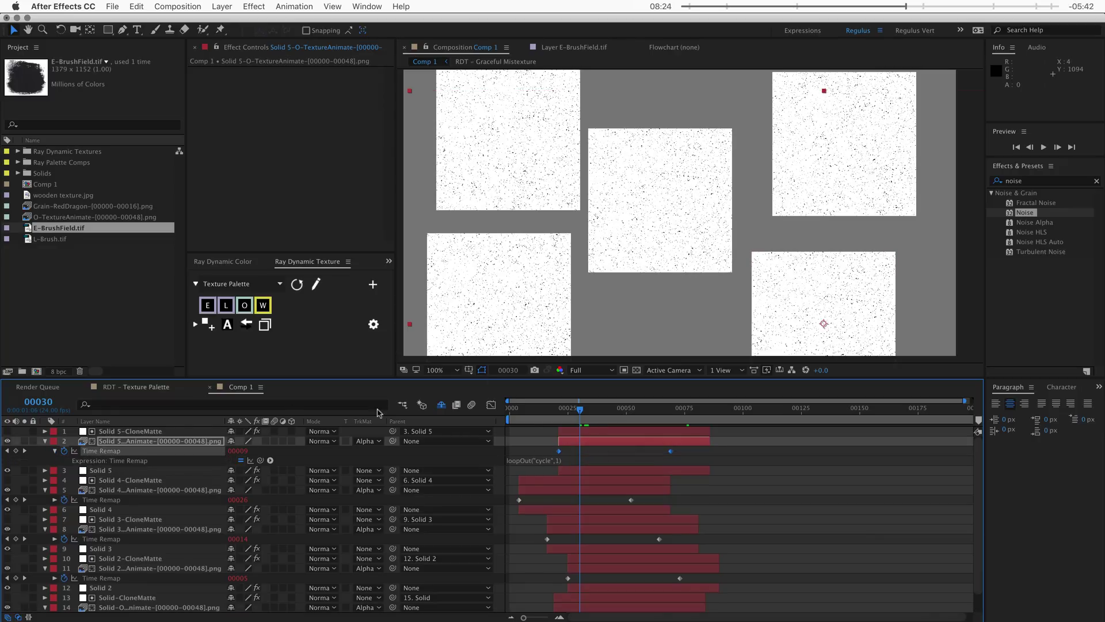
pyautogui.click(528, 450)
pyautogui.moveTo(582, 410); pyautogui.dragTo(633, 415)
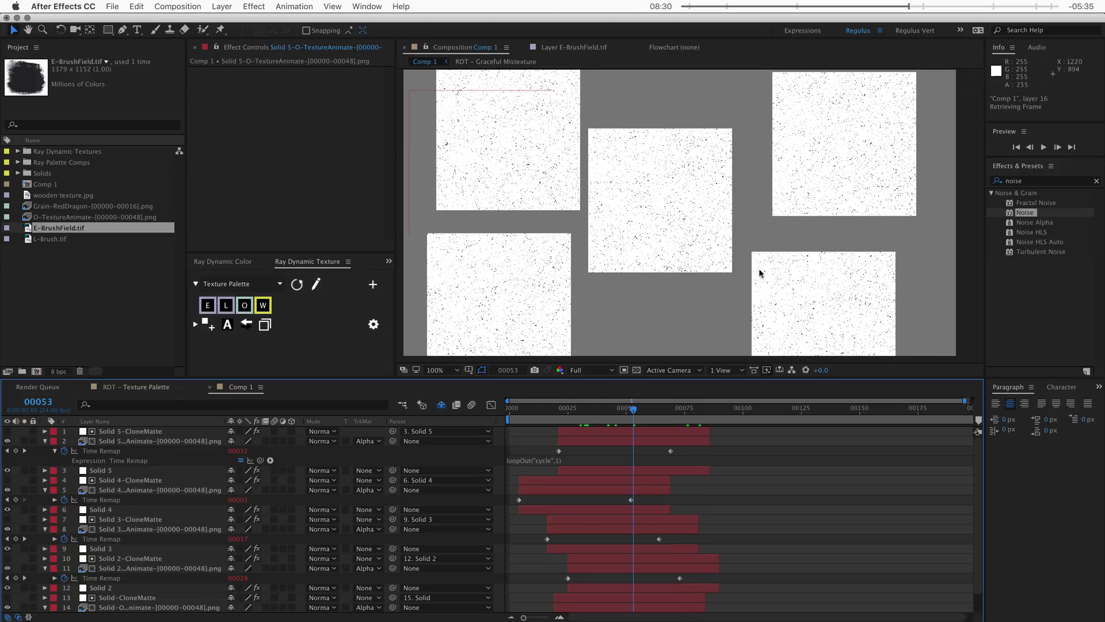
# Undo the animated texture application on the five solids and clear the footage selection in the project
pyautogui.press('super+z')
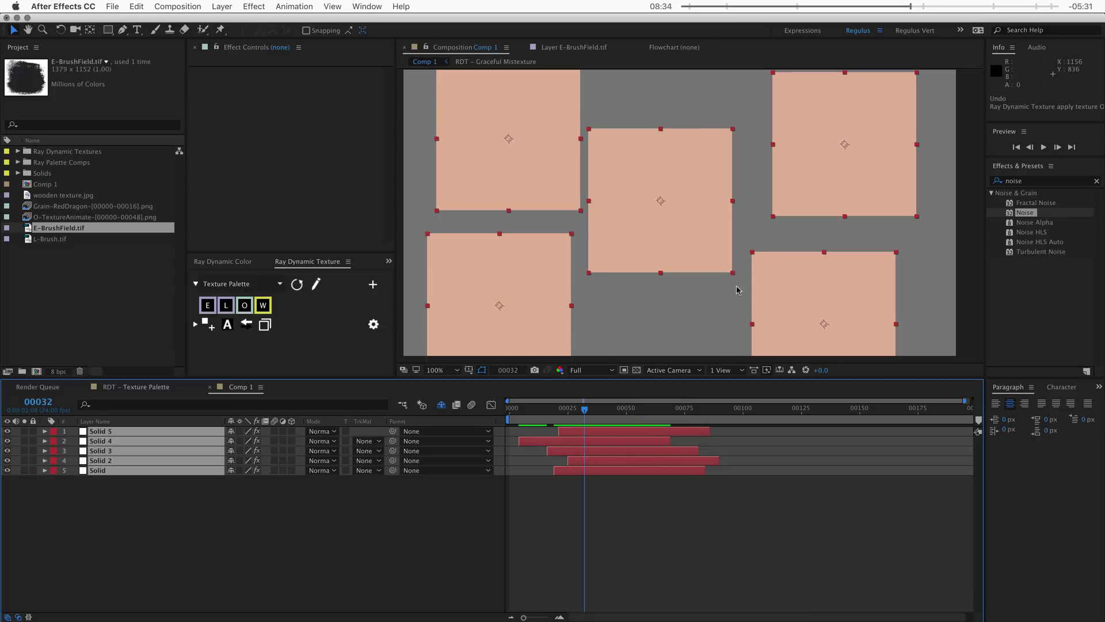
pyautogui.click(135, 295)
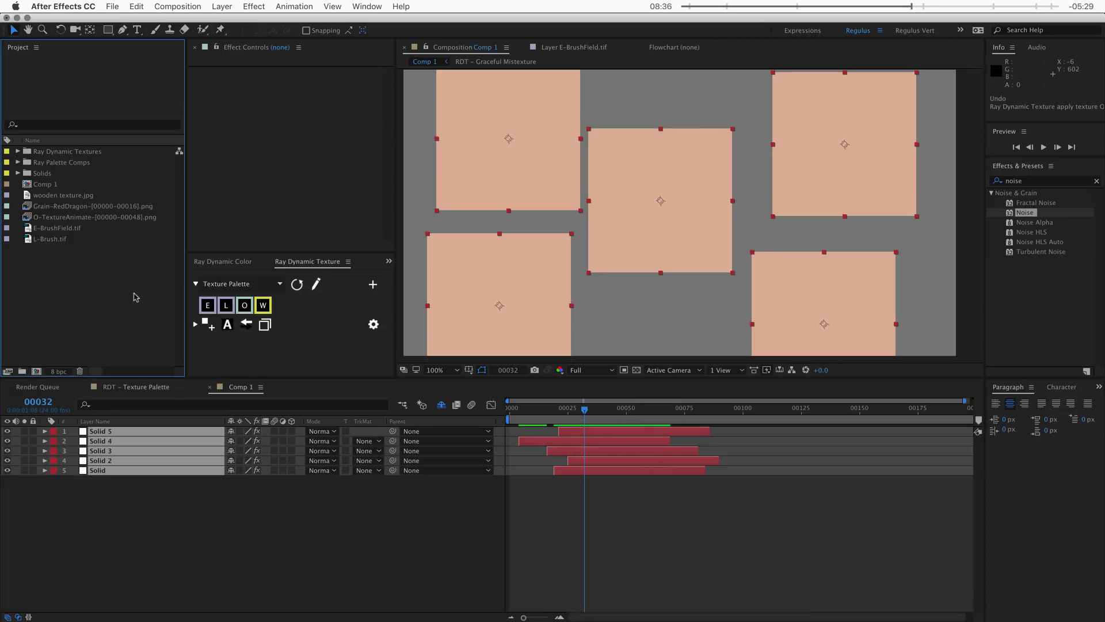
# Import the smartcomps.aep project file into the current project
pyautogui.press('super+o')
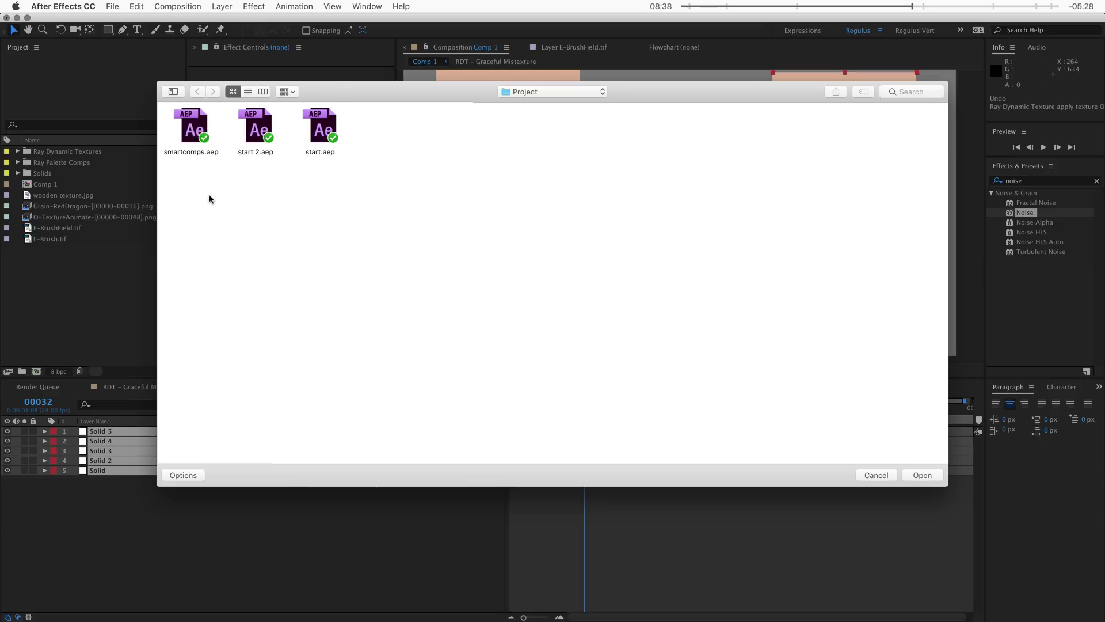
pyautogui.click(186, 136)
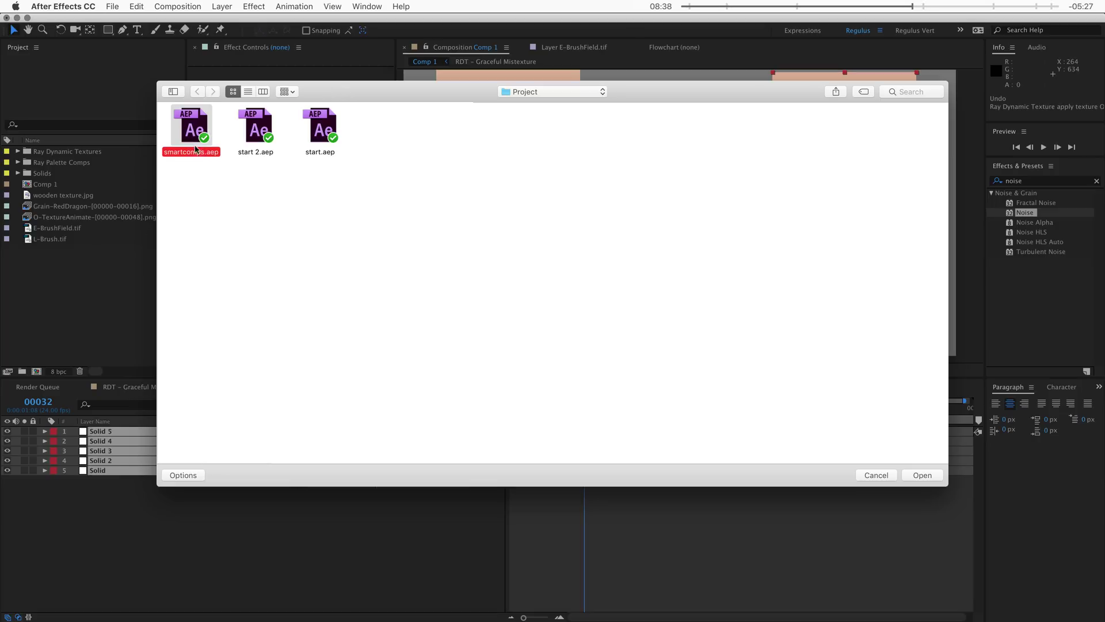
pyautogui.doubleClick(196, 129)
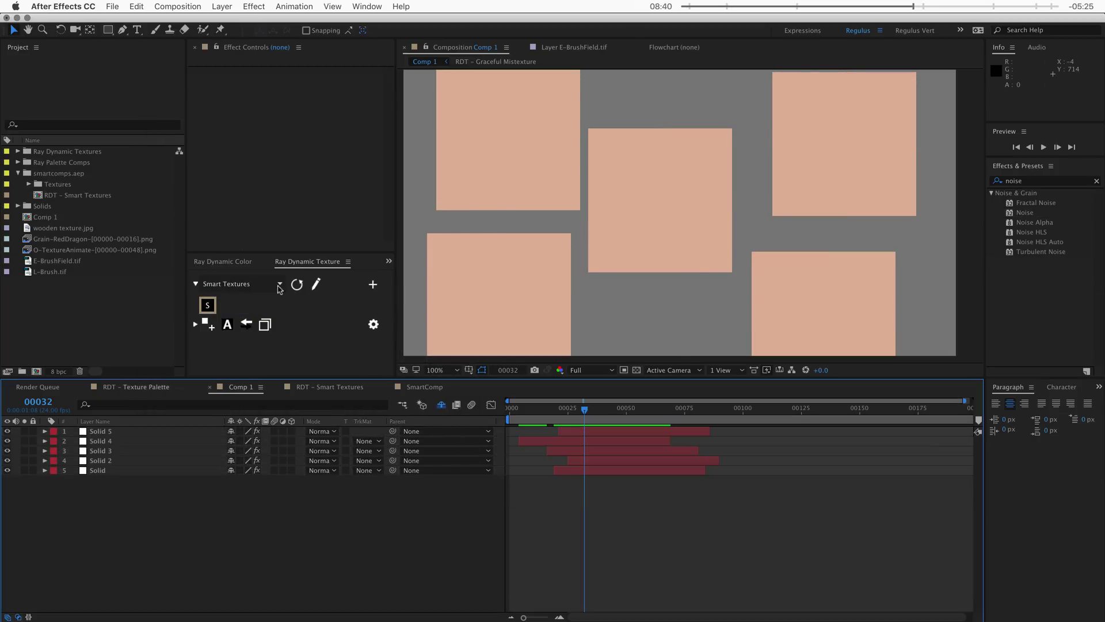
# Open the Smart Textures palette comp for editing, enter its SmartComp layer and scrub through the five BrushField proxy frames
pyautogui.click(316, 284)
pyautogui.doubleClick(110, 432)
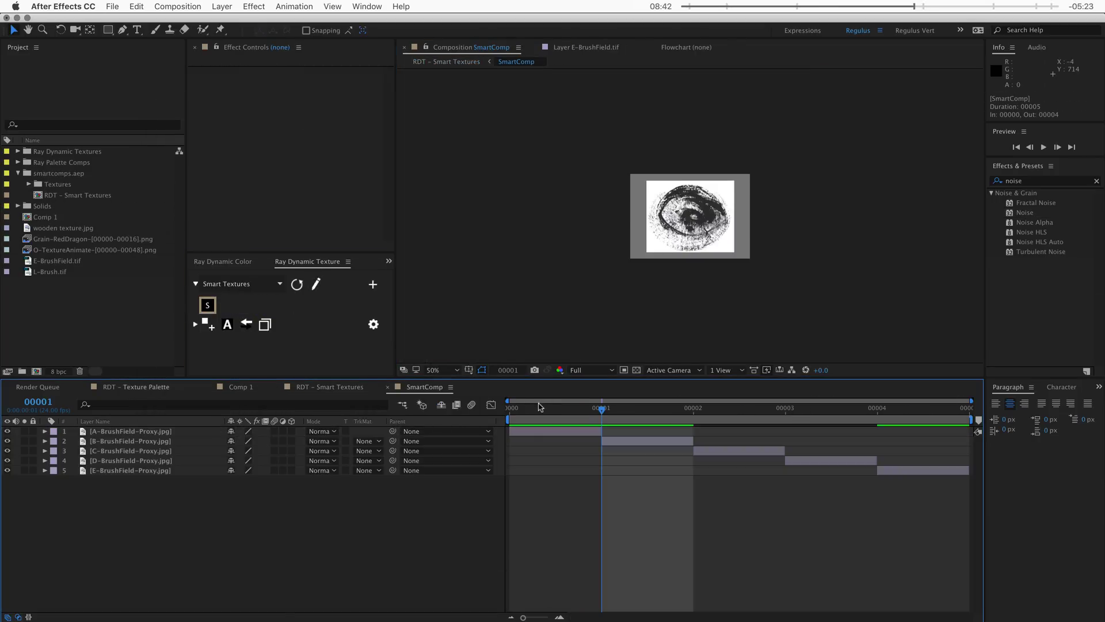
pyautogui.moveTo(540, 407)
pyautogui.mouseDown()
pyautogui.moveTo(520, 415)
pyautogui.moveTo(765, 411)
pyautogui.moveTo(872, 427)
pyautogui.moveTo(621, 437)
pyautogui.mouseUp()
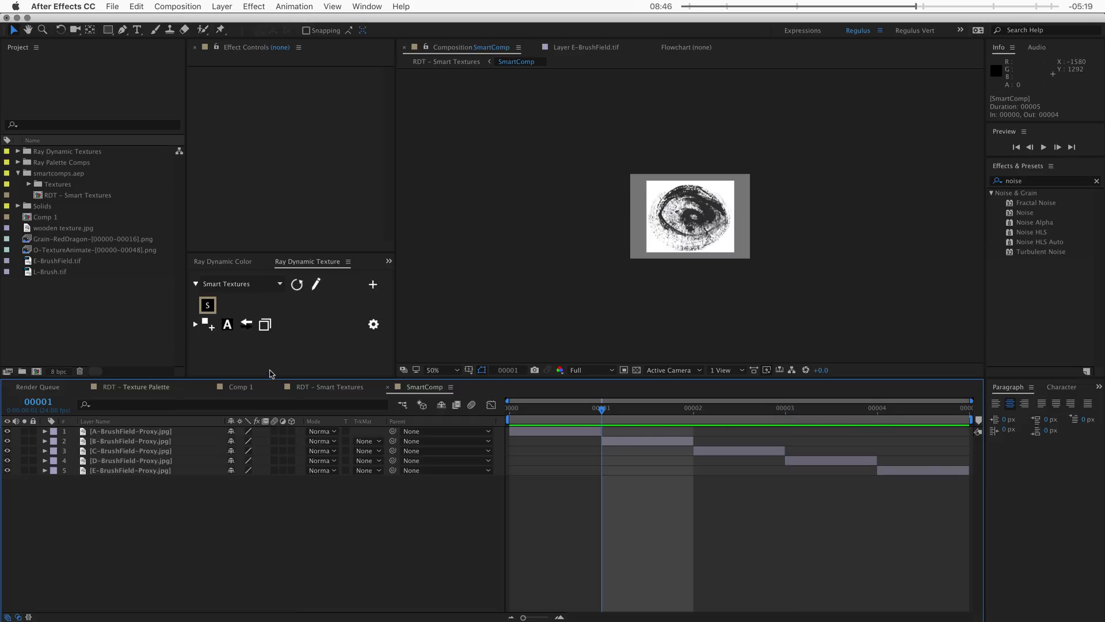
# Apply the S SmartComp texture from the Smart Textures palette to all five solids in Comp 1 and preview the result
pyautogui.click(249, 391)
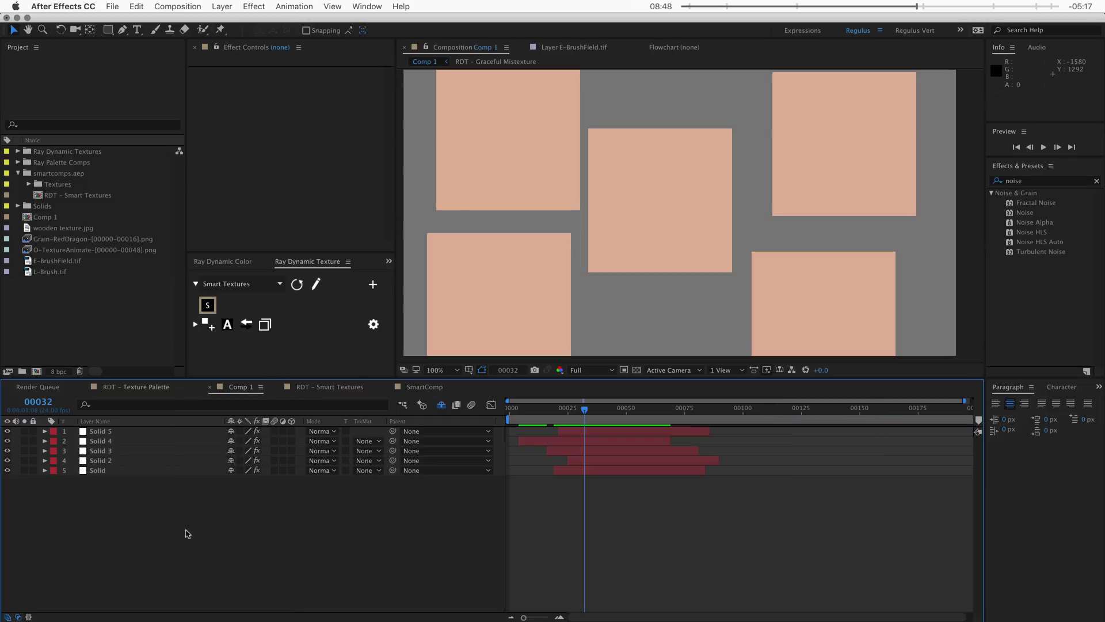
pyautogui.press('super+a')
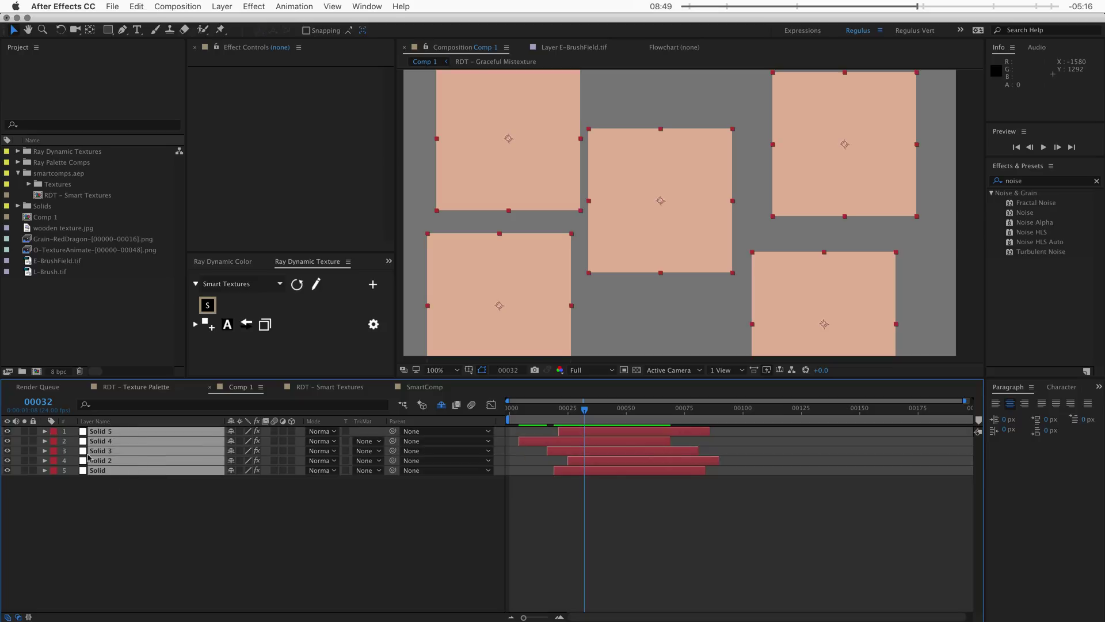
pyautogui.click(208, 306)
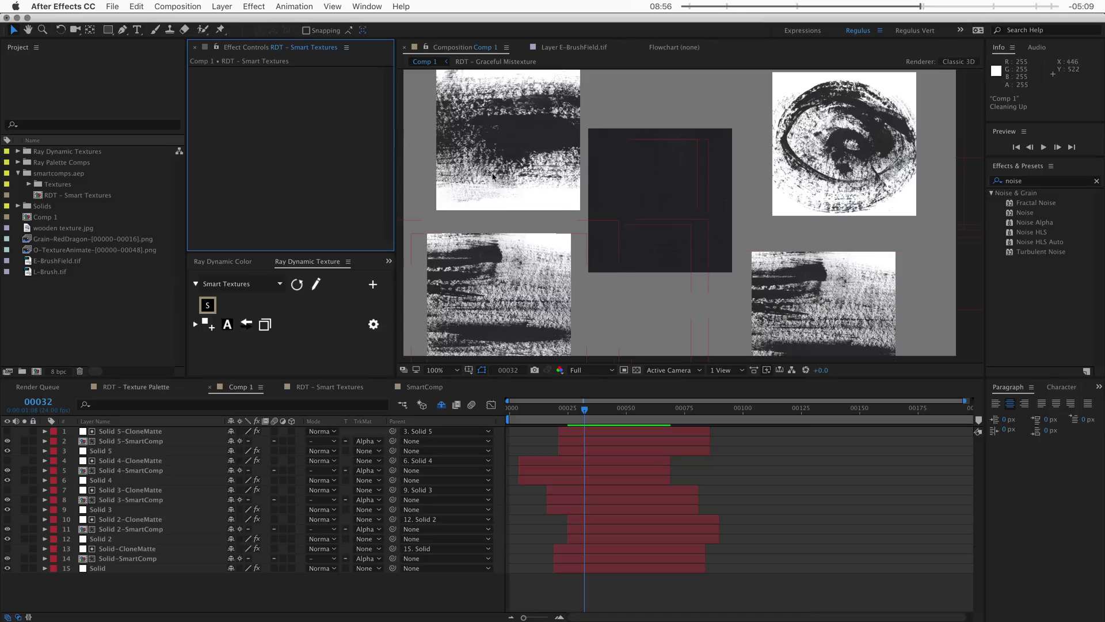
pyautogui.press('space')
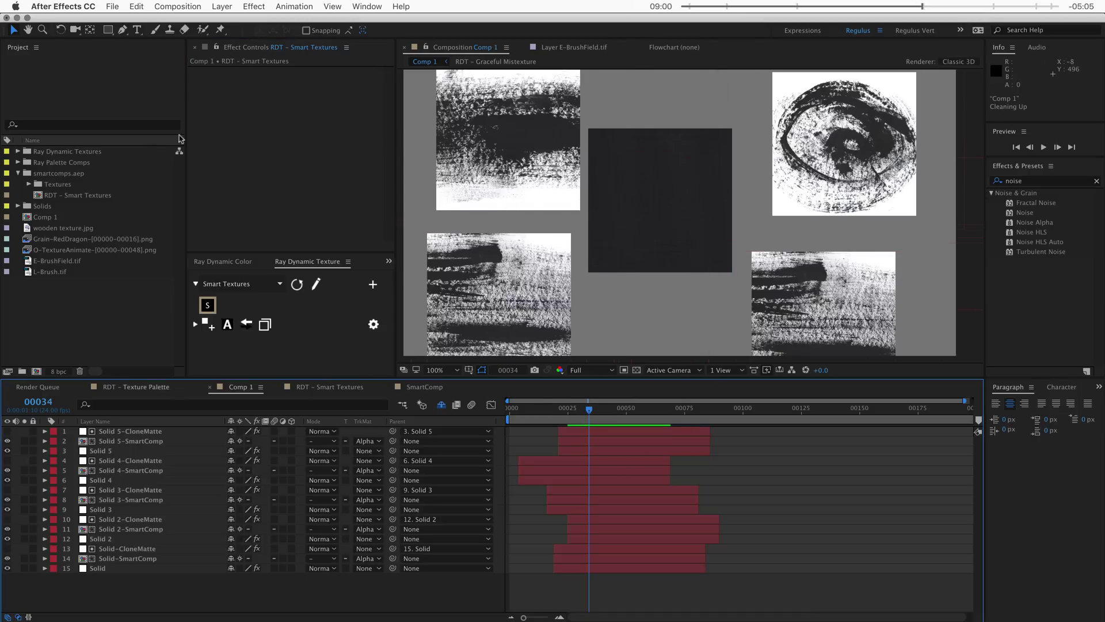
# Apply the T texture swatch from the Texture Options palette to the solid in Comp 2 and inspect the wooden texture.jpg layer's effects
pyautogui.click(92, 197)
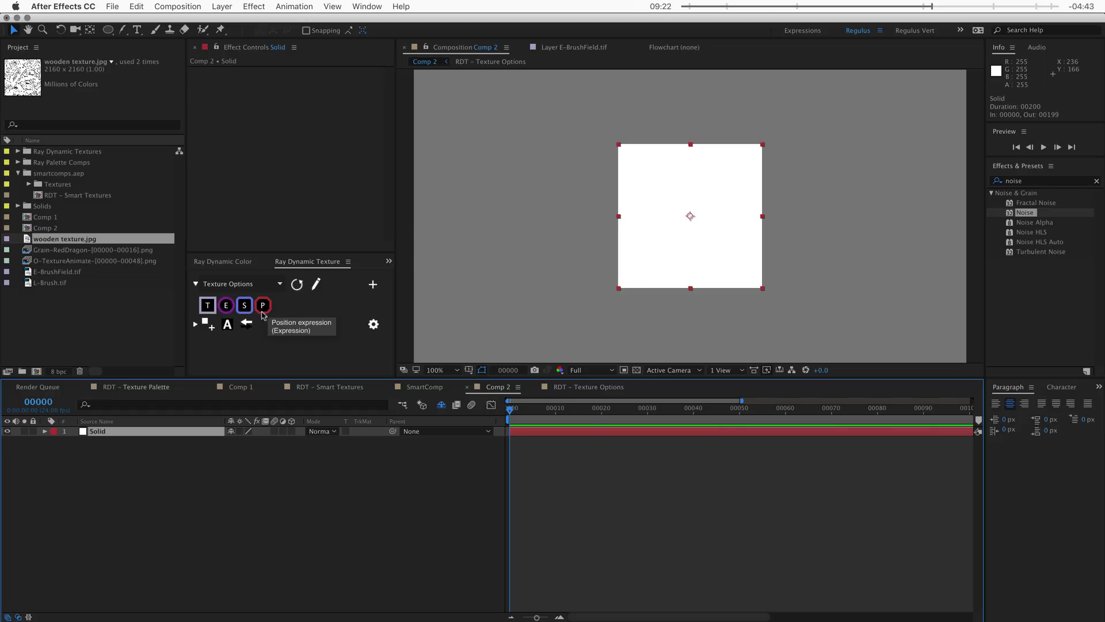
pyautogui.click(208, 308)
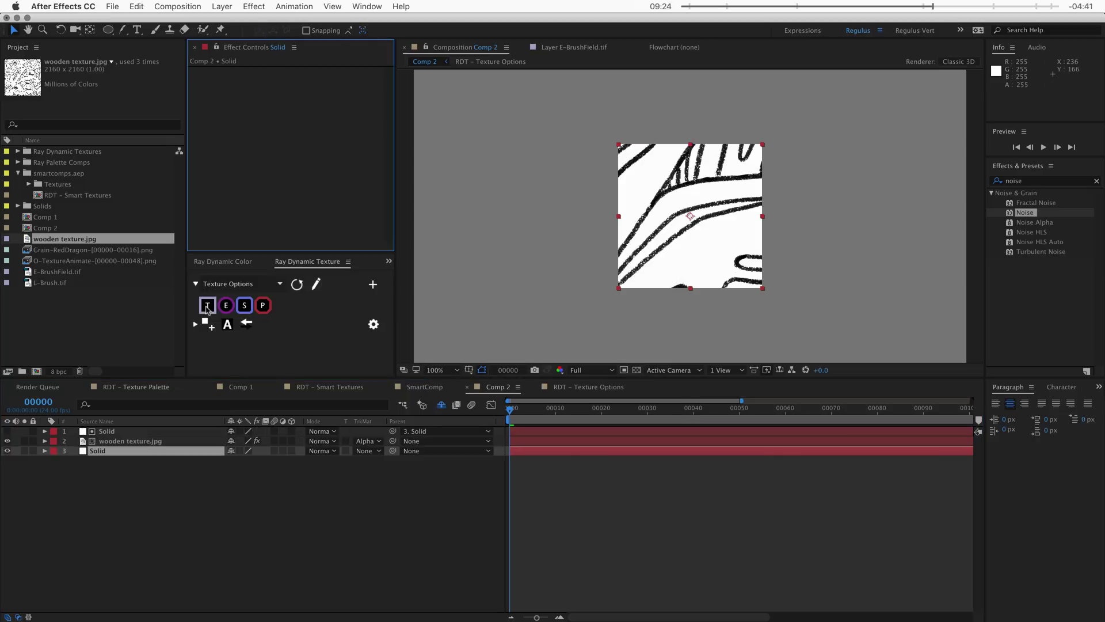
pyautogui.click(148, 444)
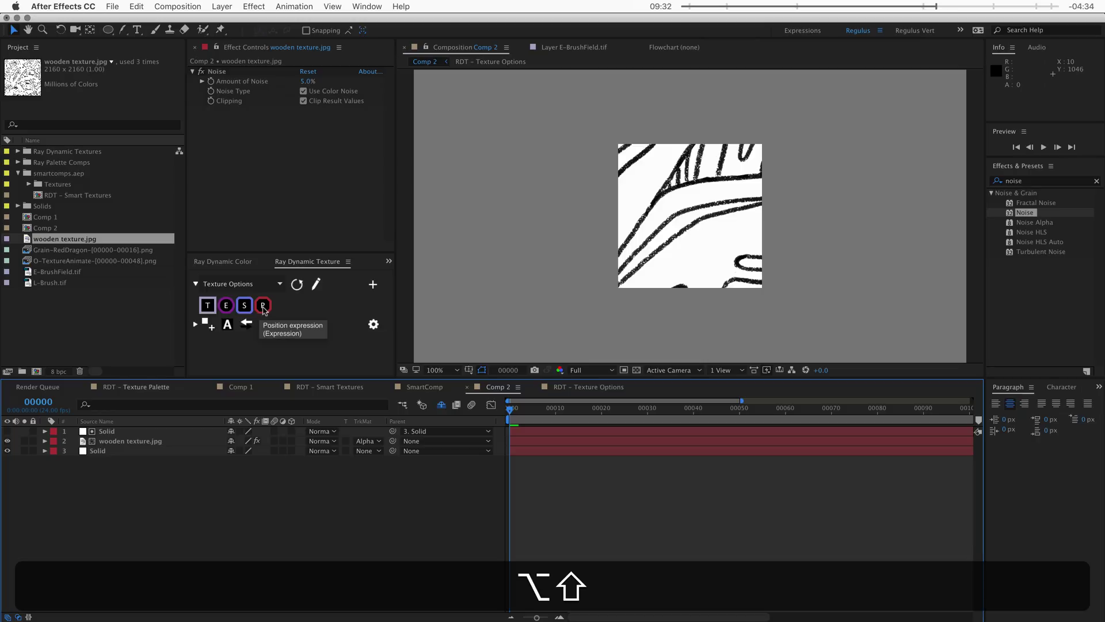
# Remove the P, S and E swatches from the Texture Options palette, keeping only the T texture
pyautogui.keyDown('alt'); pyautogui.keyDown('shift'); pyautogui.click(263, 307); pyautogui.keyUp('shift'); pyautogui.keyUp('alt')
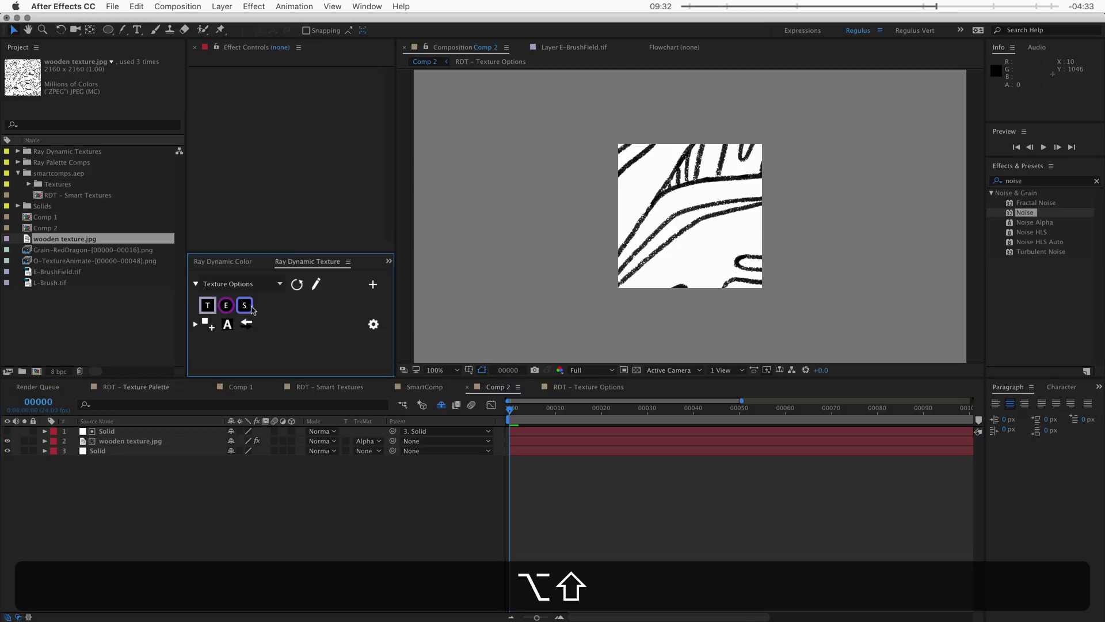
pyautogui.keyDown('alt'); pyautogui.keyDown('shift'); pyautogui.click(246, 308); pyautogui.keyUp('shift'); pyautogui.keyUp('alt')
pyautogui.keyDown('alt'); pyautogui.keyDown('shift'); pyautogui.click(228, 308); pyautogui.keyUp('shift'); pyautogui.keyUp('alt')
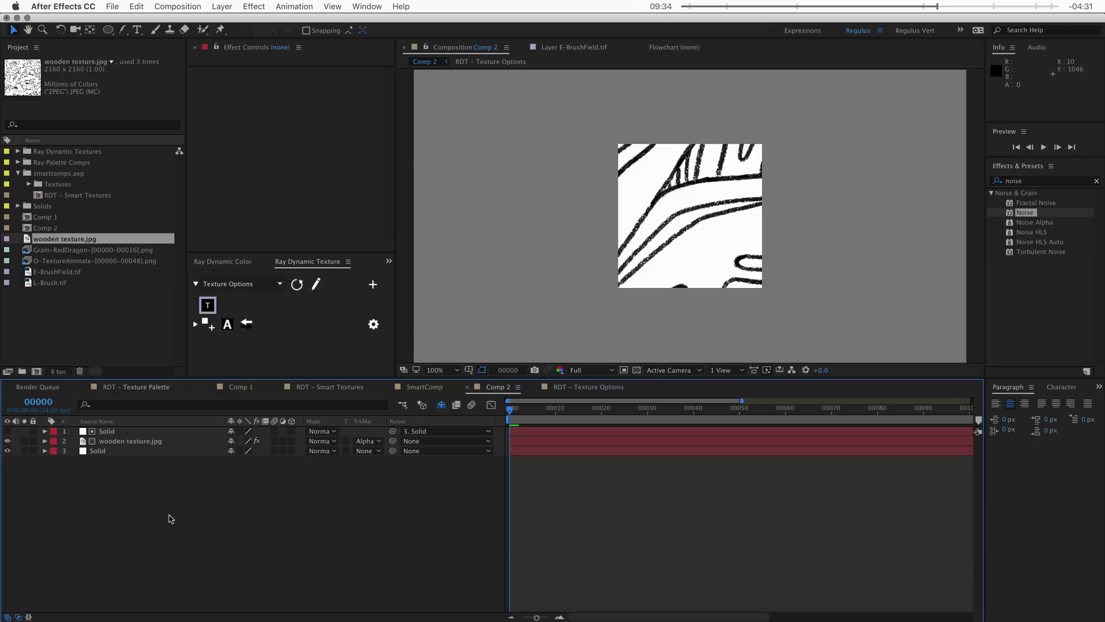
# Create an adjustment layer named Noise in Comp 2, apply the Noise effect to it and add it to the Texture Options palette
pyautogui.press('super+alt+y')
pyautogui.press('Return')
pyautogui.write('N')
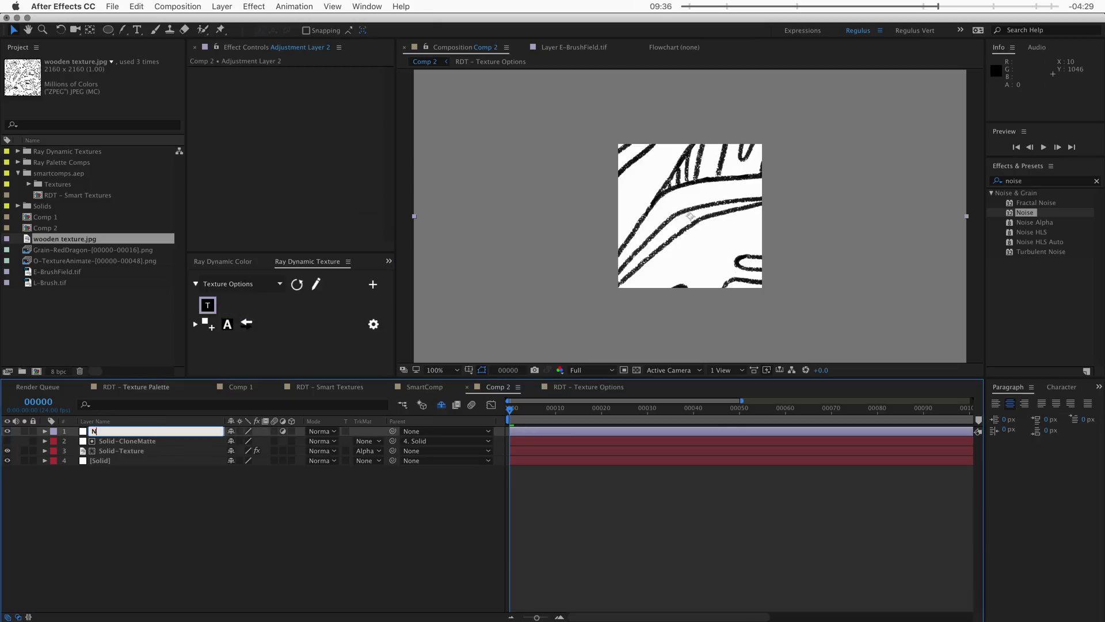
pyautogui.write('oise')
pyautogui.press('Return')
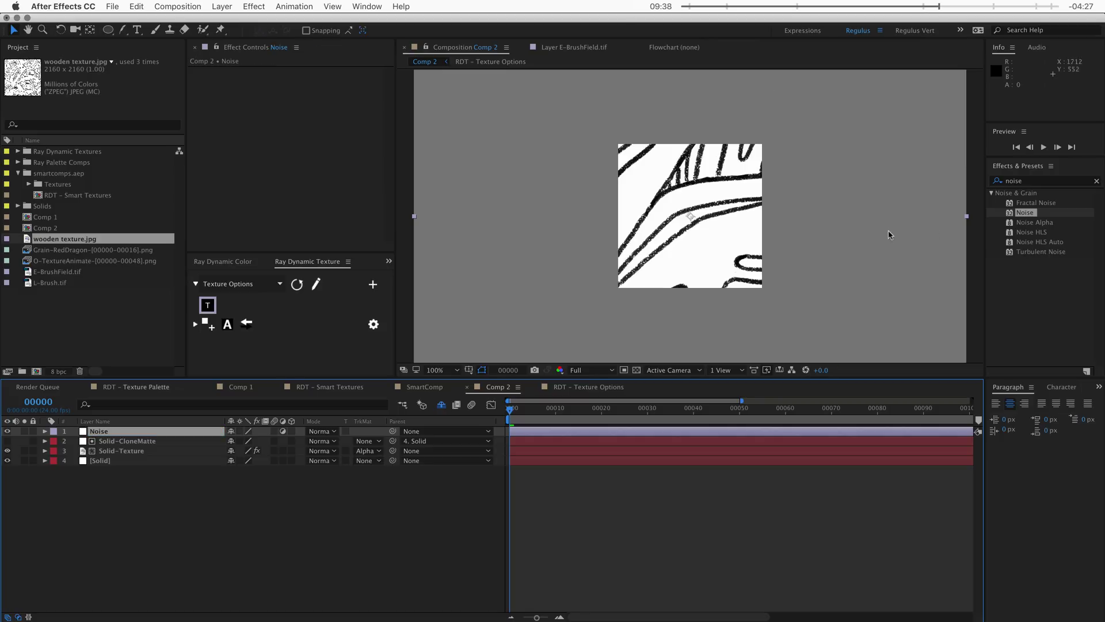
pyautogui.moveTo(1023, 217); pyautogui.dragTo(107, 433)
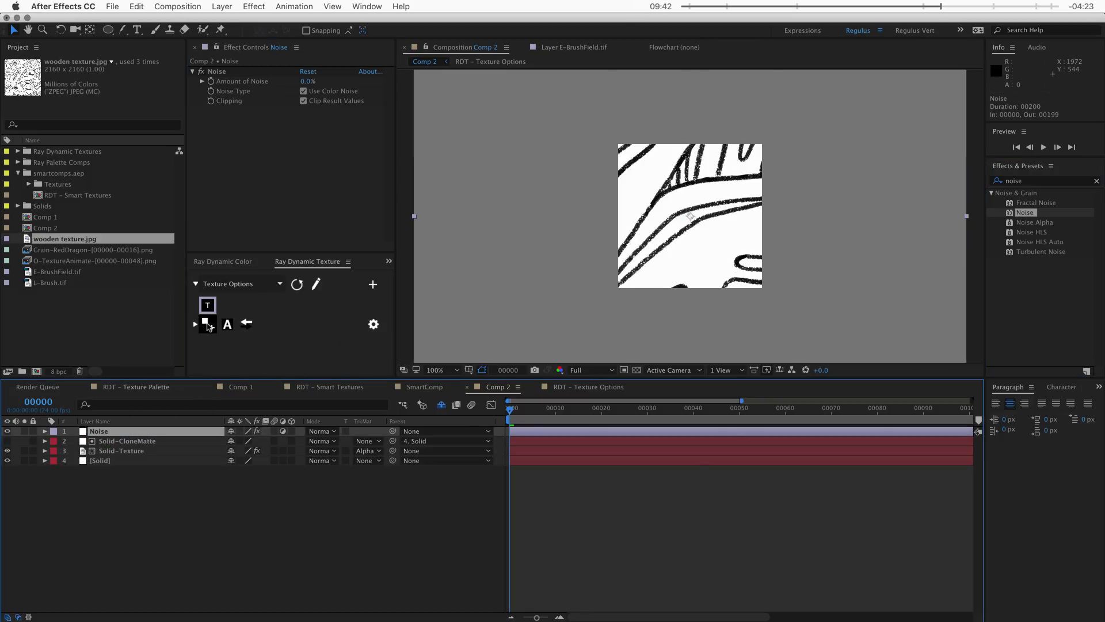
pyautogui.click(206, 324)
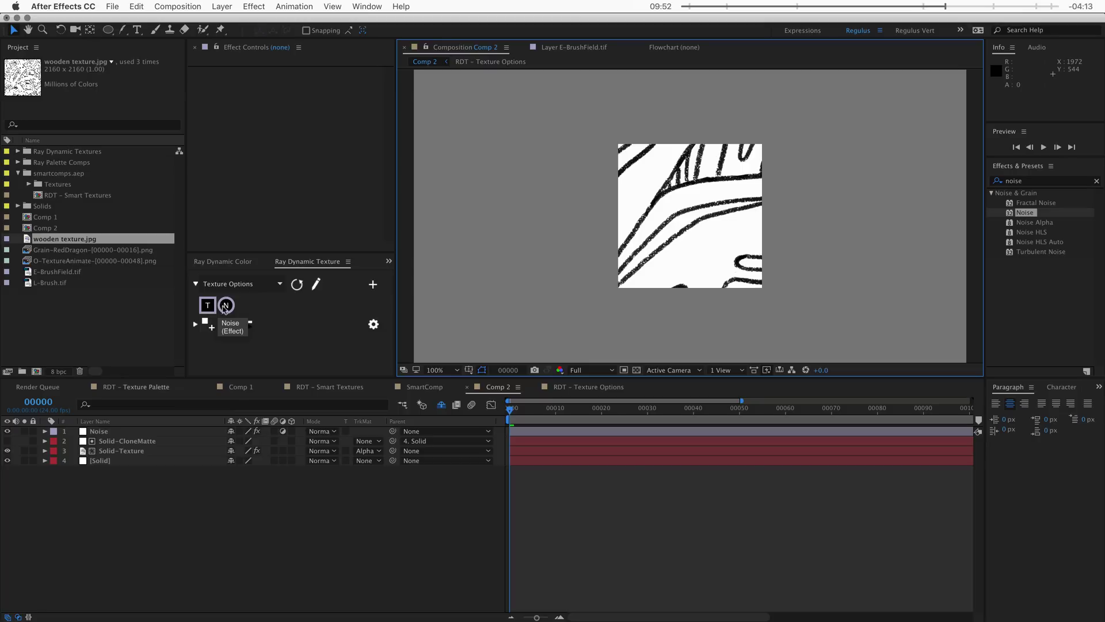
# Delete the Noise adjustment layer from Comp 2 and recreate it with the N effect swatch while no layer is selected
pyautogui.click(128, 433)
pyautogui.press('Delete')
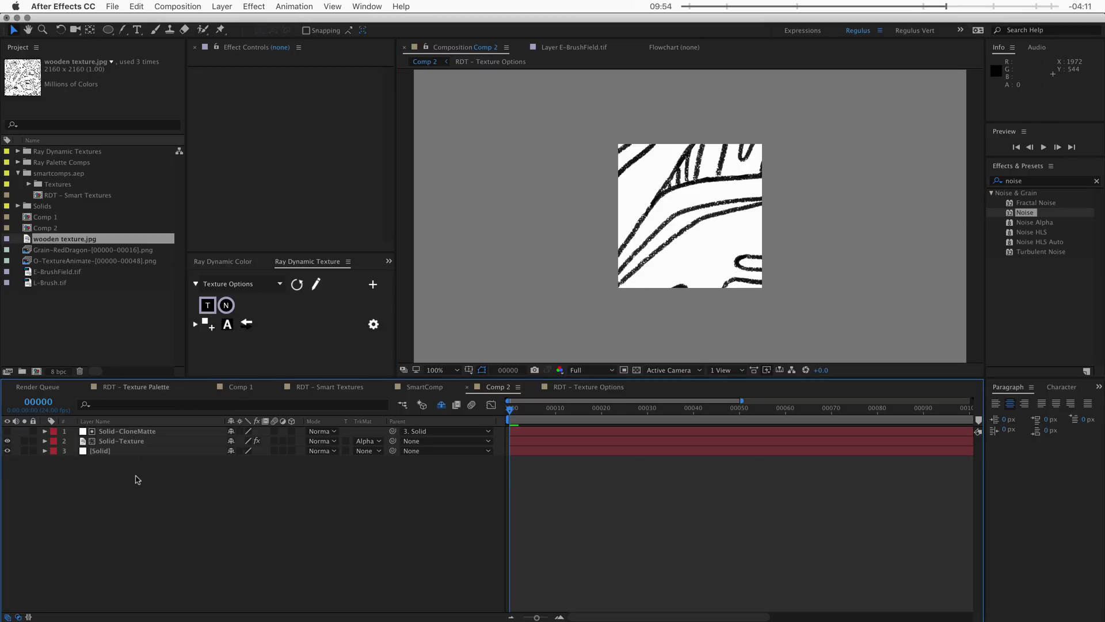
pyautogui.click(225, 305)
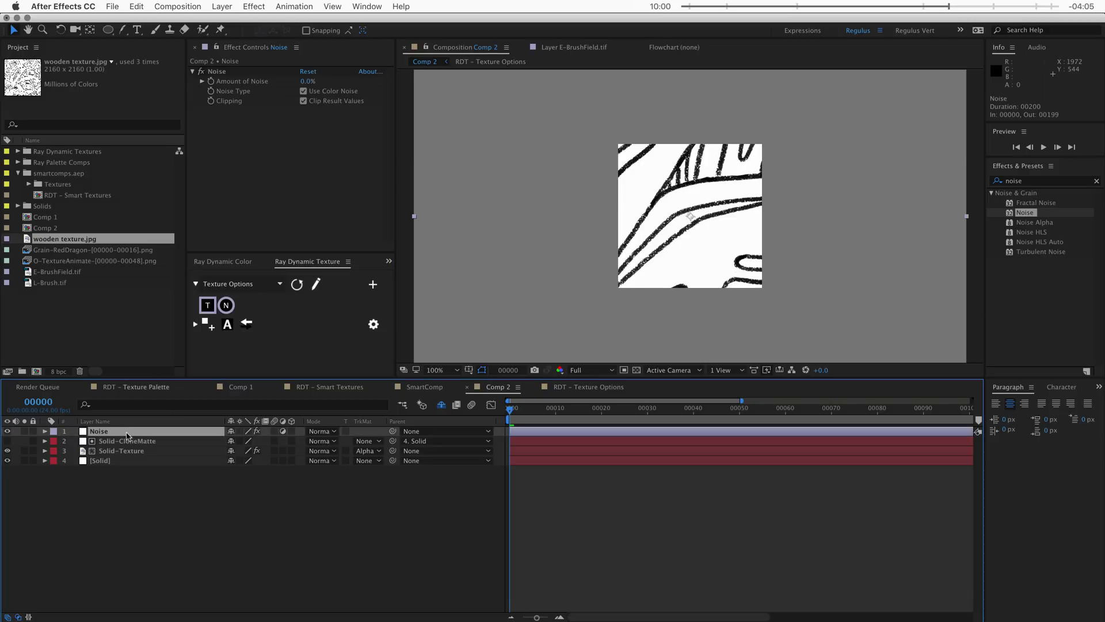
# Delete the recreated Noise adjustment layer and apply the N effect swatch directly to the base Solid layer
pyautogui.press('Delete')
pyautogui.click(128, 441)
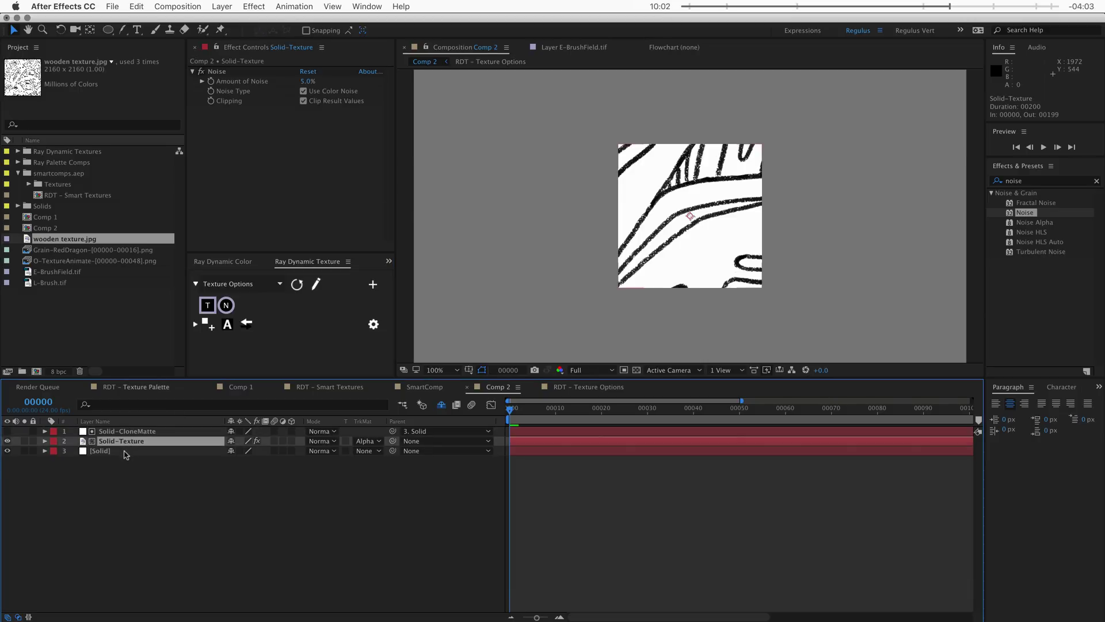
pyautogui.click(118, 452)
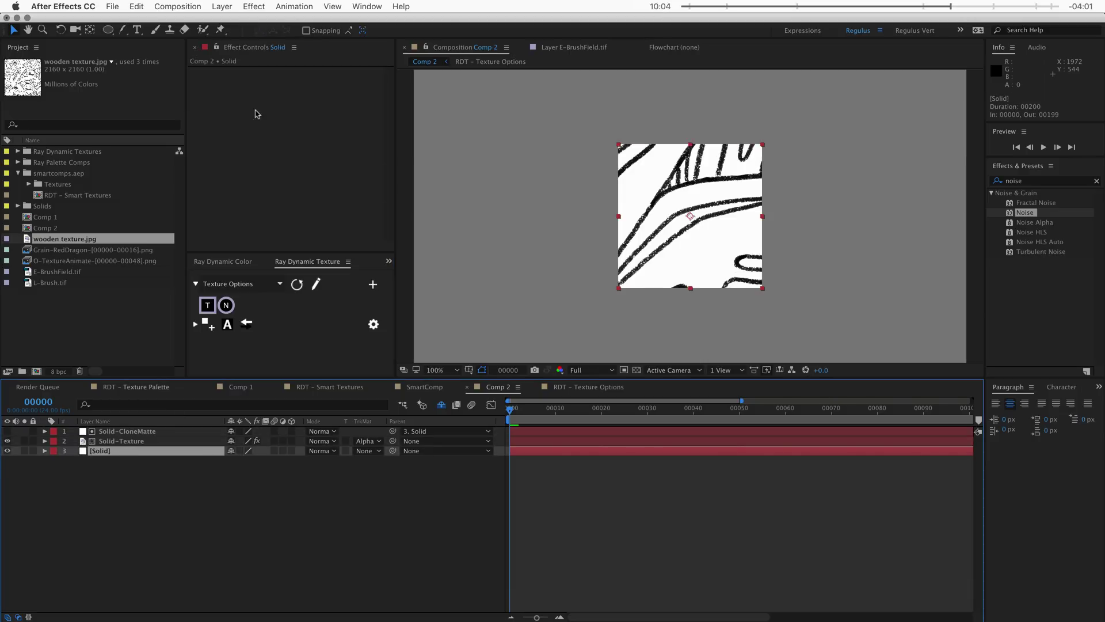
pyautogui.click(226, 306)
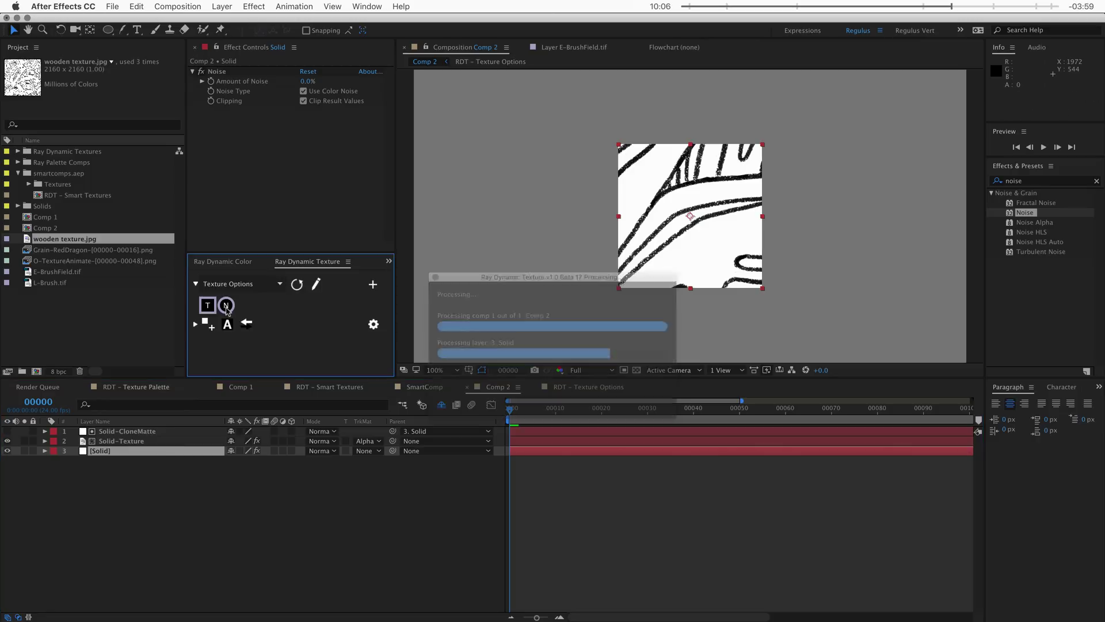